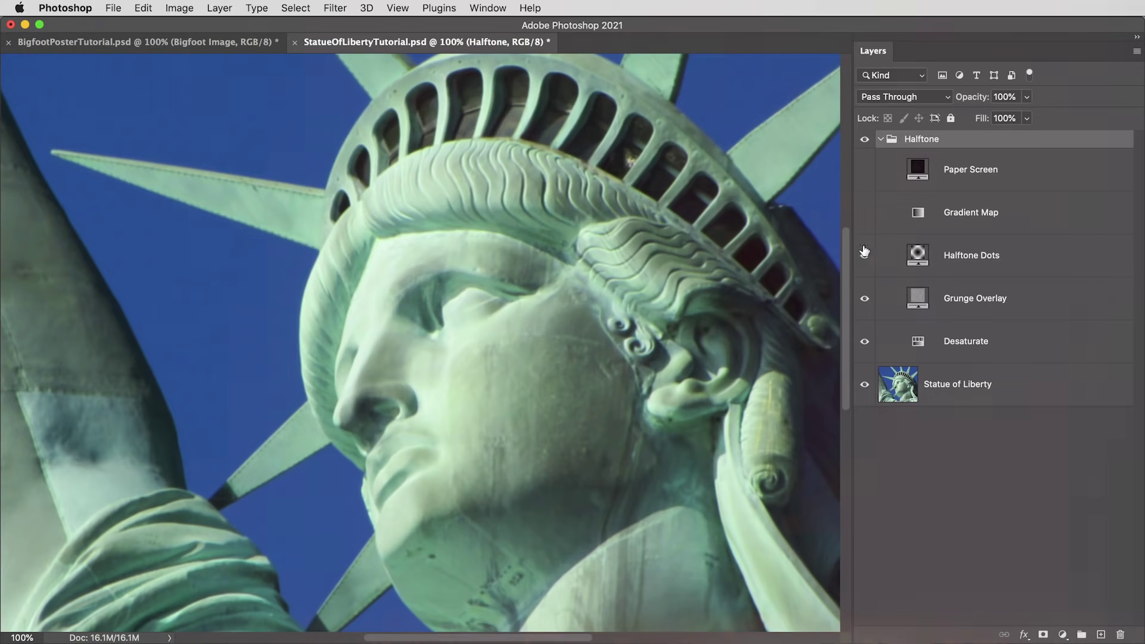
- Move the Halftone group into the Bigfoot poster, scale dots to 25, colour Bigfoot pink and title yellow
left_click_drag(864, 250, 869, 174)
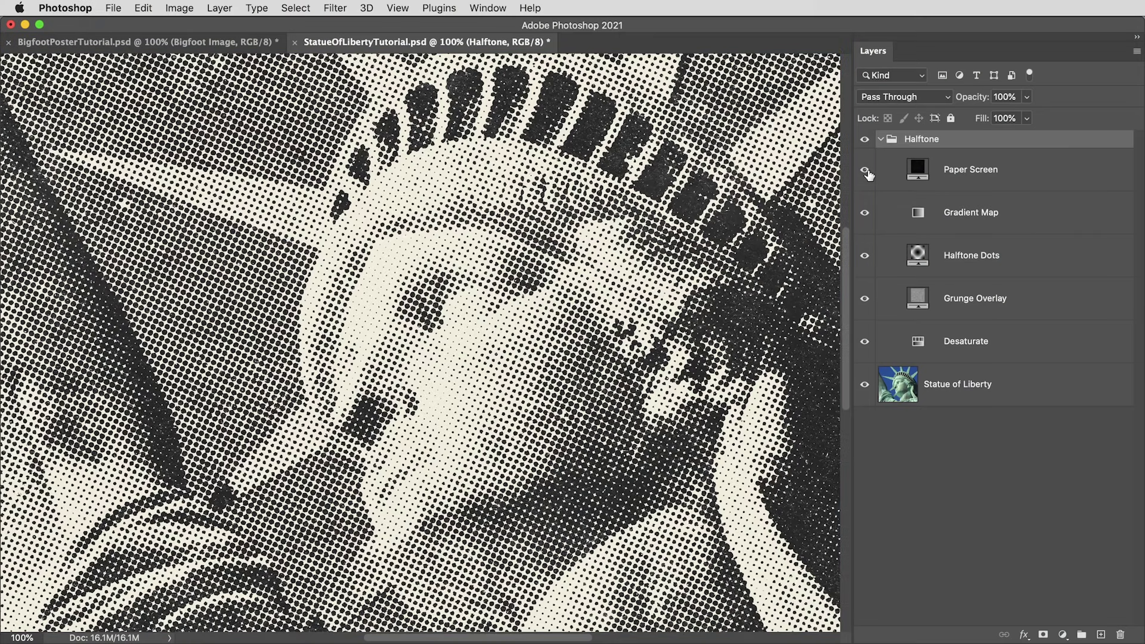
left_click_drag(945, 146, 351, 214)
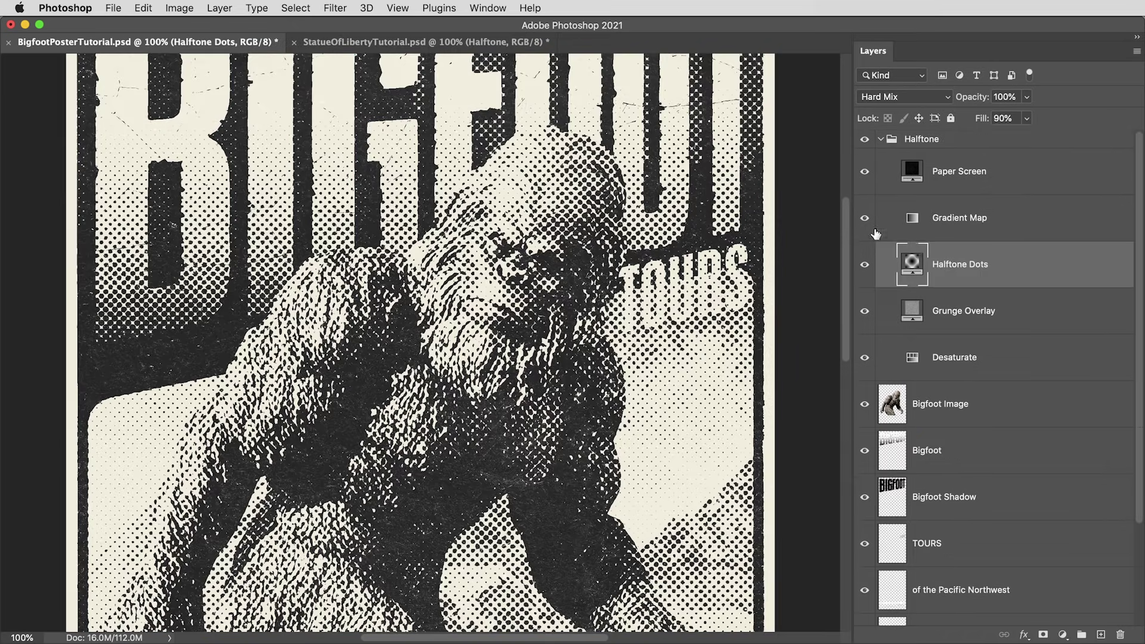
double_click(917, 250)
type("2")
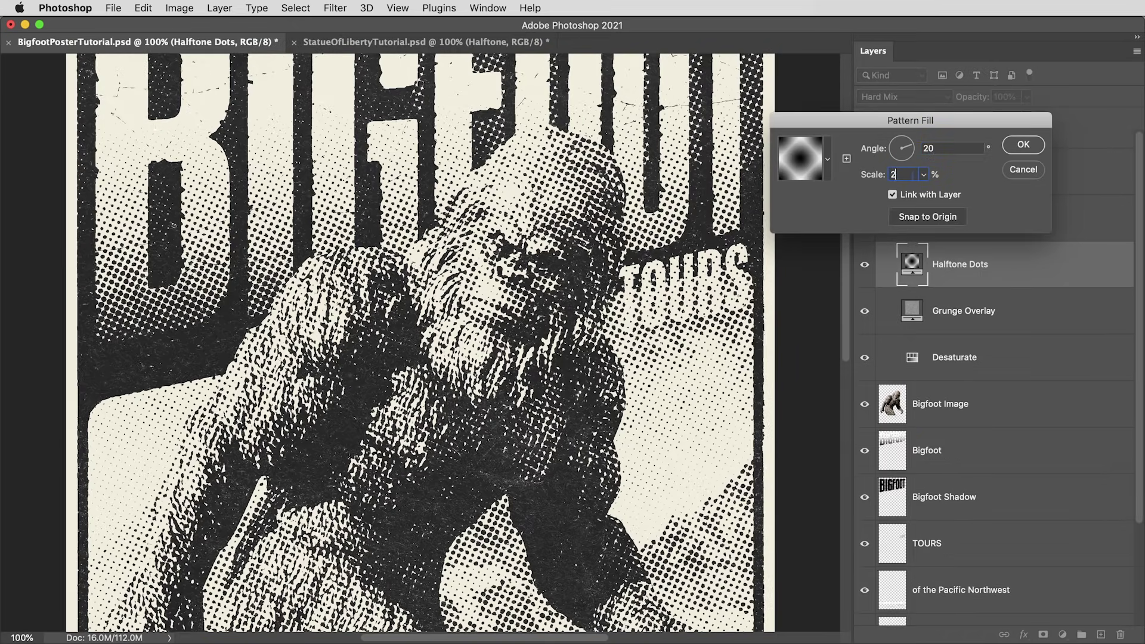
type("5")
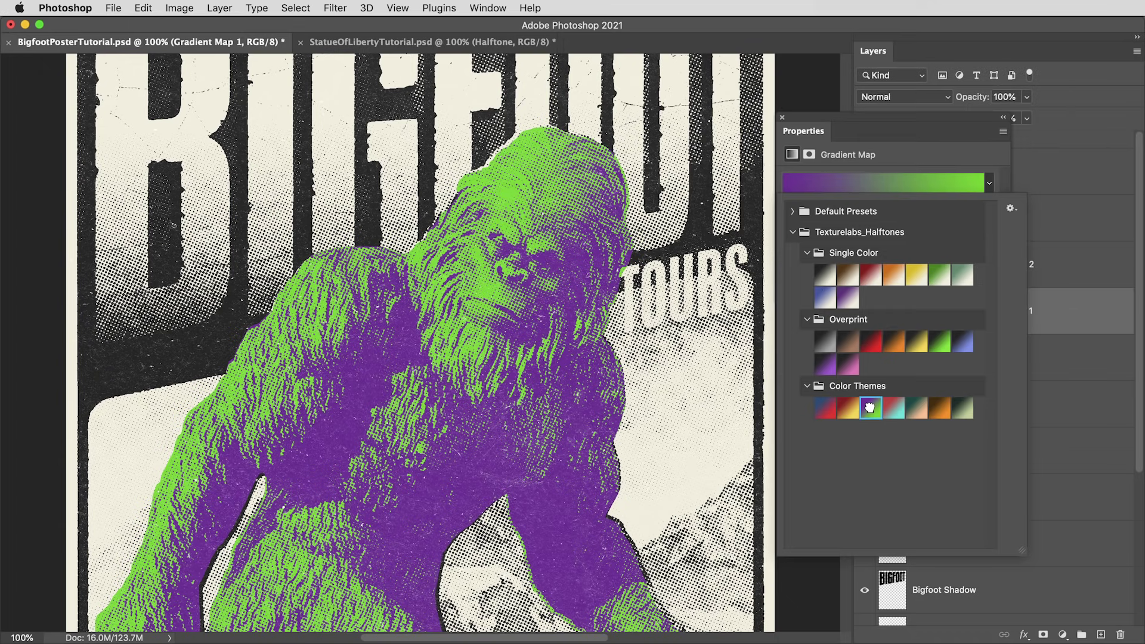
left_click(847, 364)
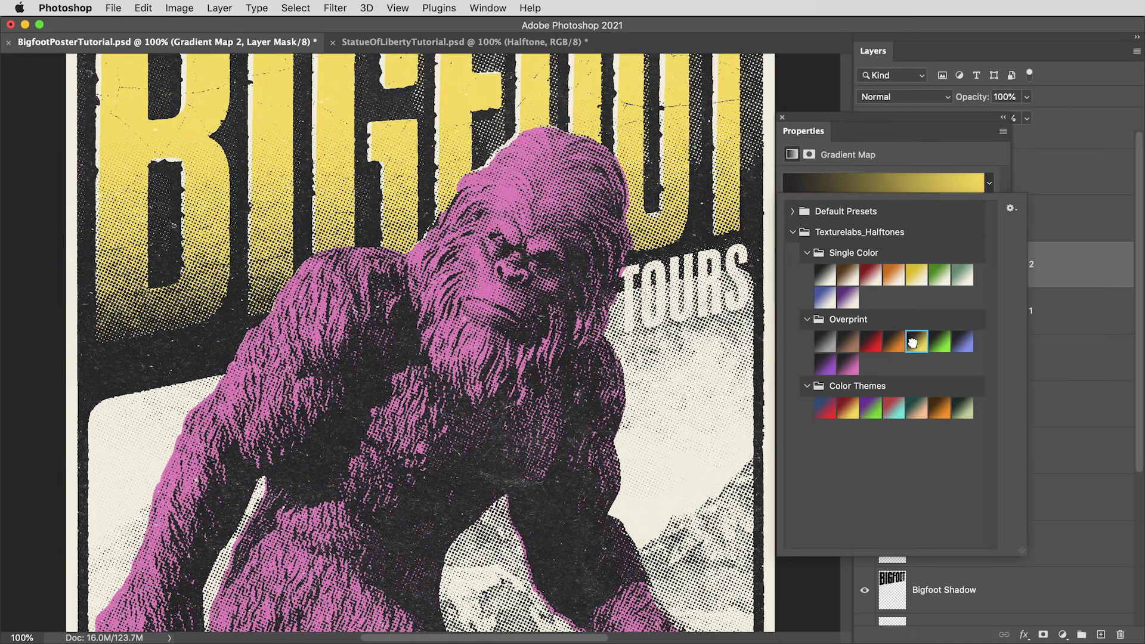
left_click(782, 118)
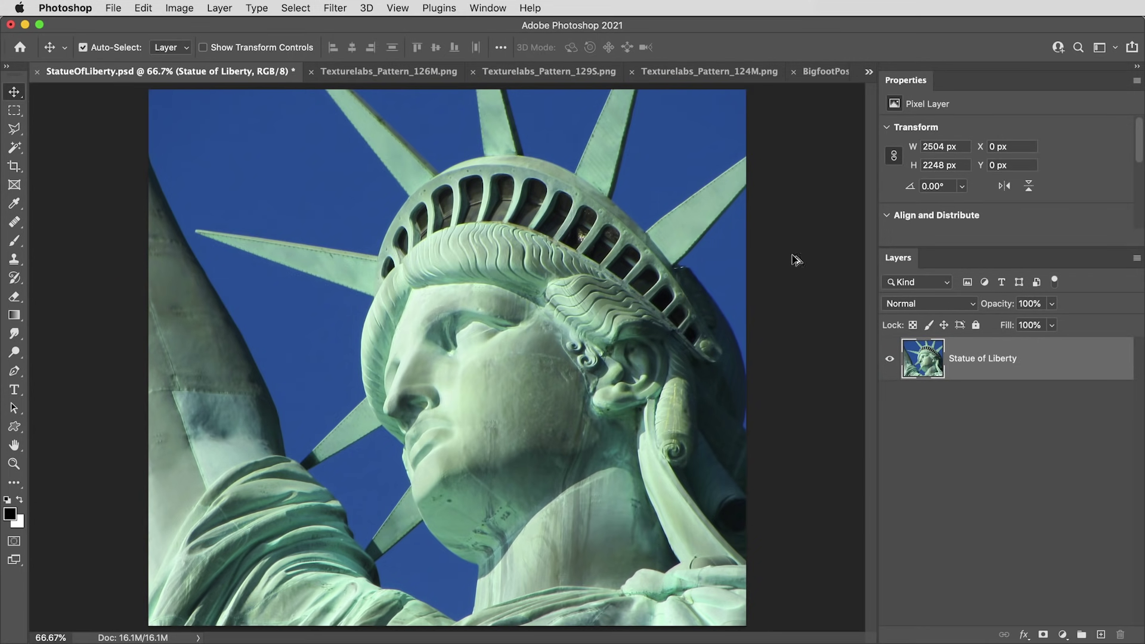
- Check the photo's image size, then add a Hue/Saturation layer with Saturation at -100
key("super+alt+i")
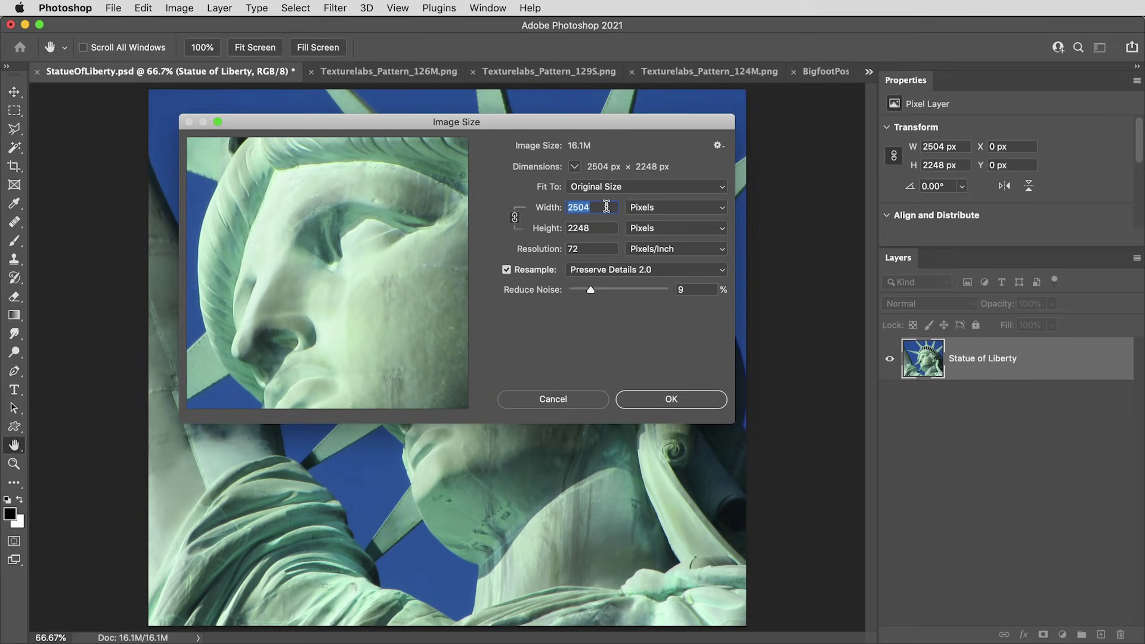
key("Escape")
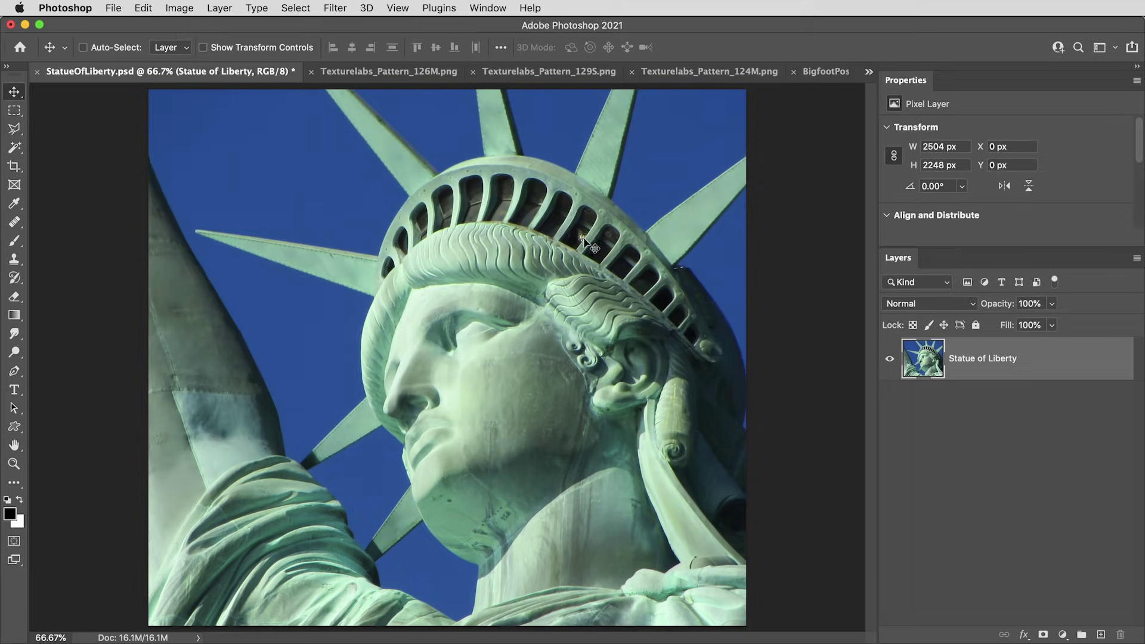
left_click(1064, 635)
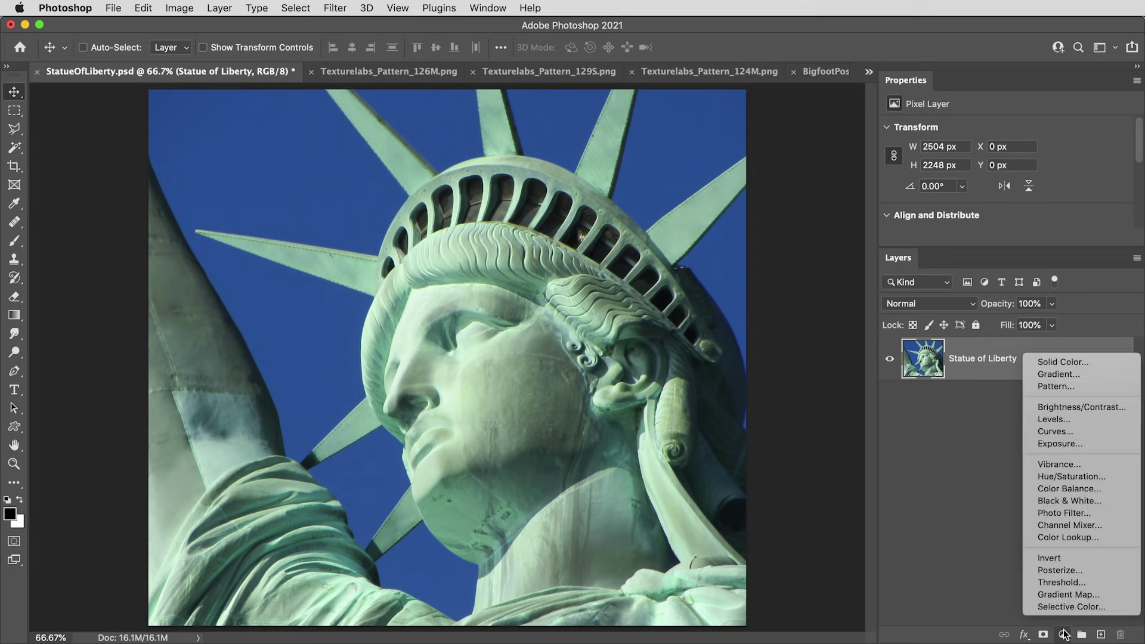
left_click(1086, 477)
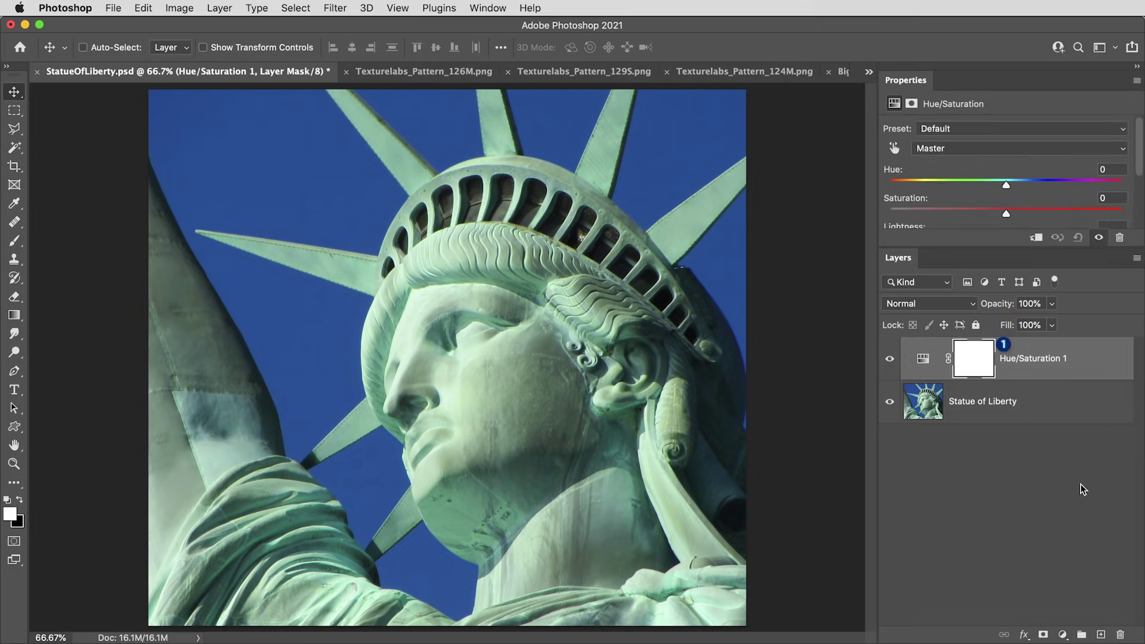
left_click_drag(1005, 213, 858, 219)
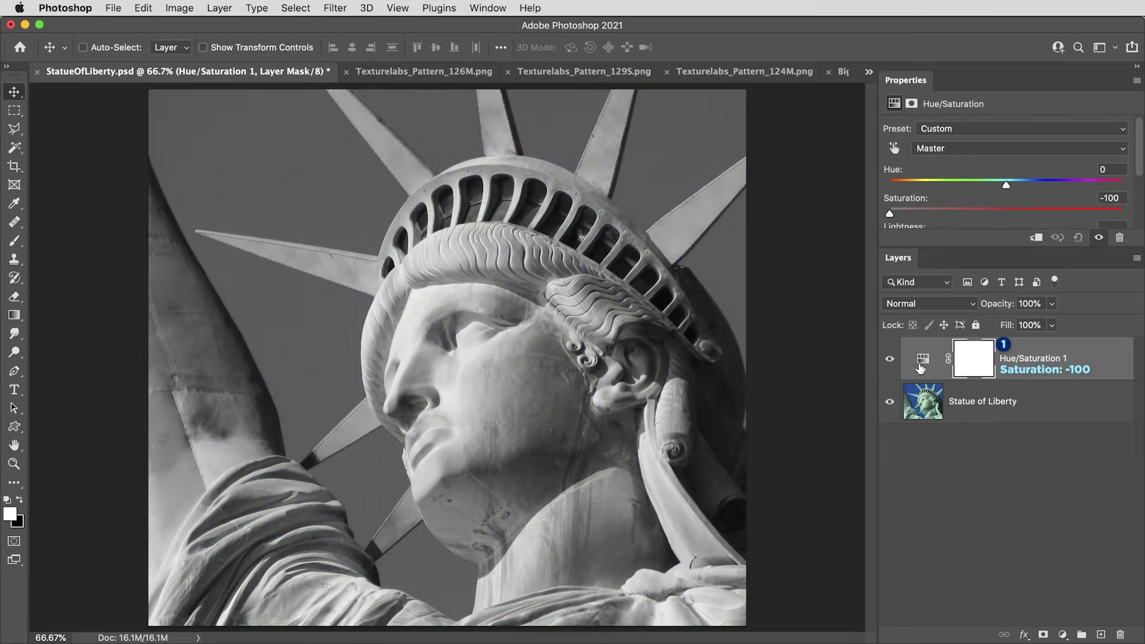
- Rename the adjustment layer 'Desaturate' and delete its layer mask
double_click(1019, 358)
type("Desaturate")
key("Return")
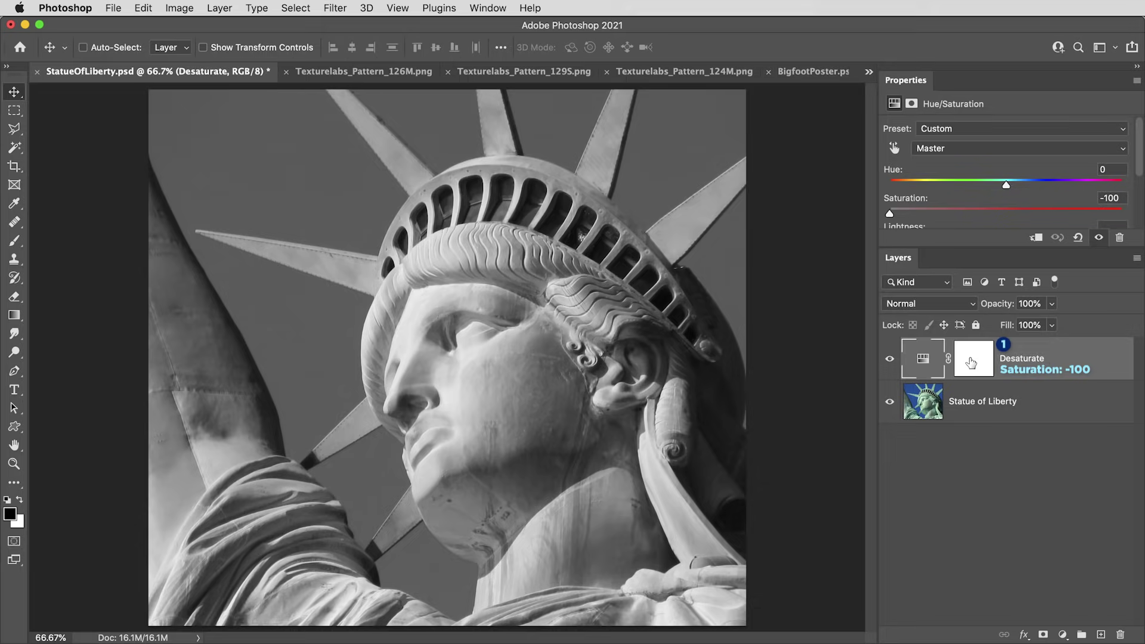
right_click(971, 361)
left_click(1007, 386)
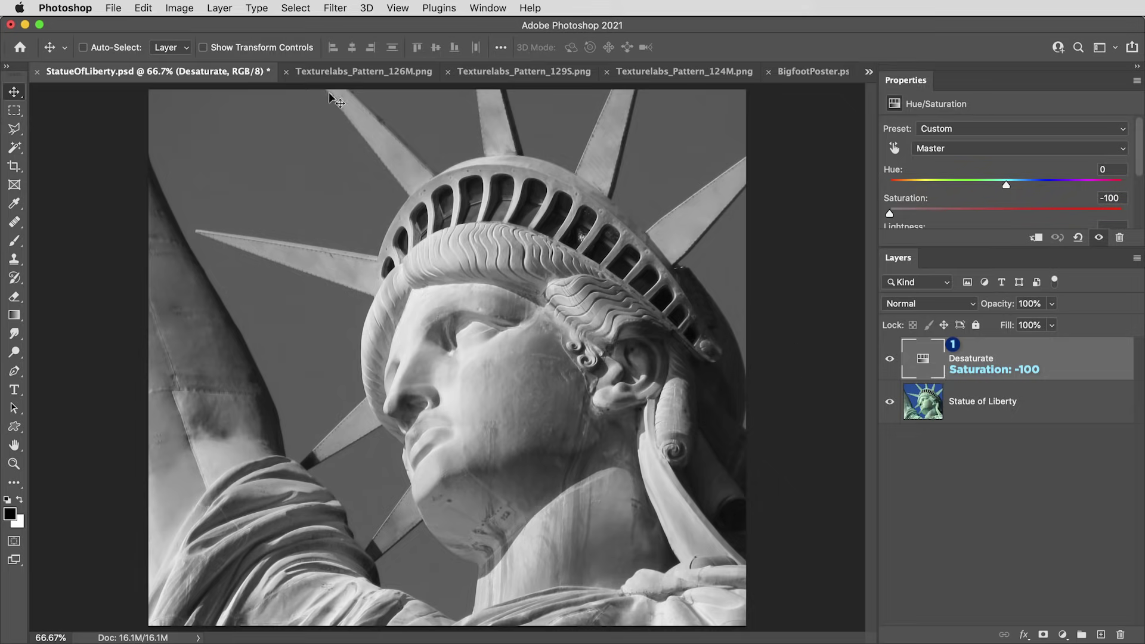
- Define the Texturelabs_Pattern_126M texture as a pattern named 'Grunge Overlay'
left_click(352, 73)
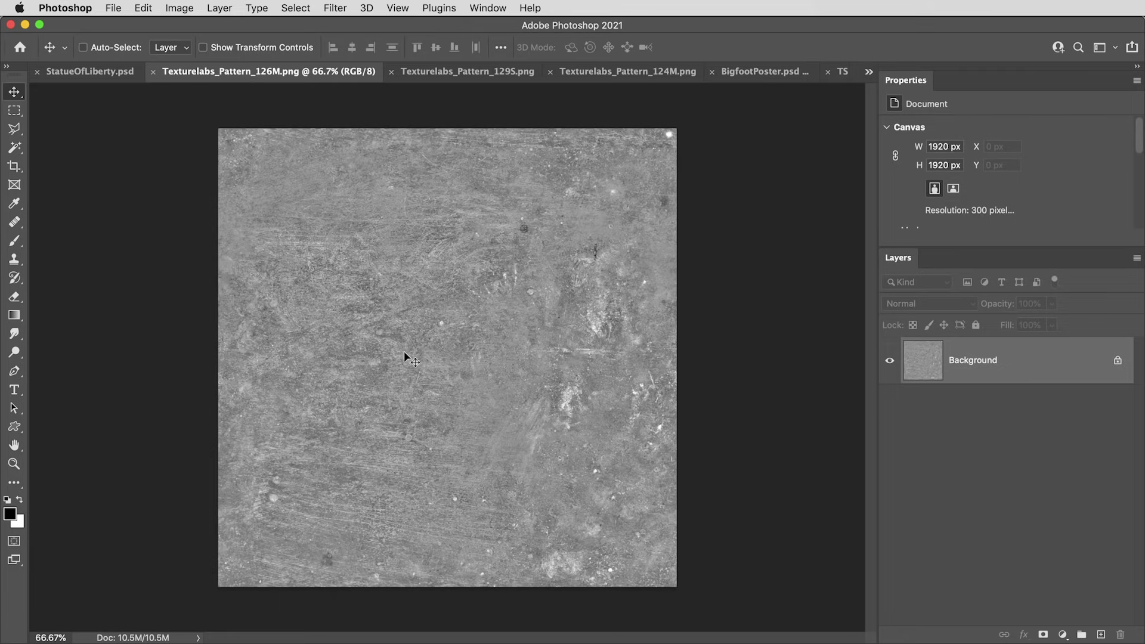
key("super+alt+i")
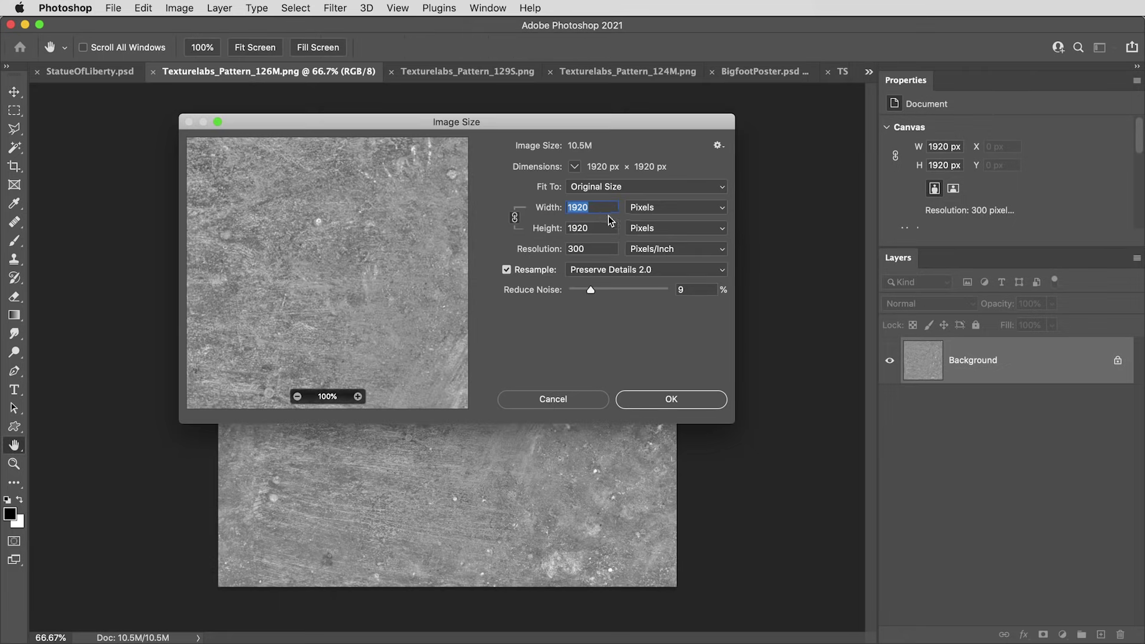
key("Escape")
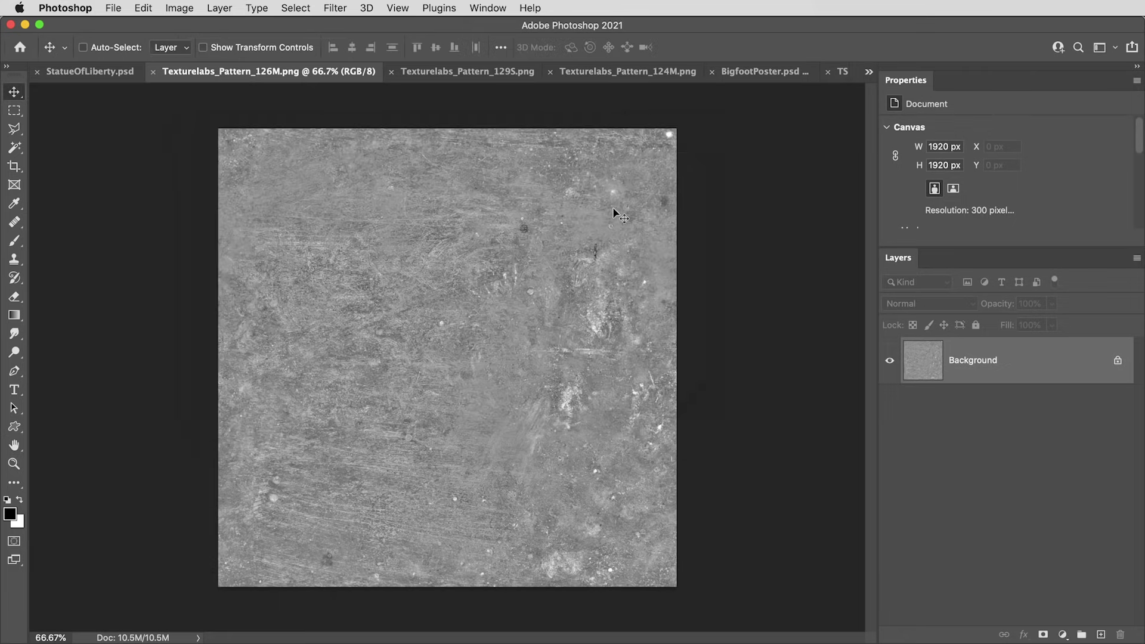
left_click(143, 7)
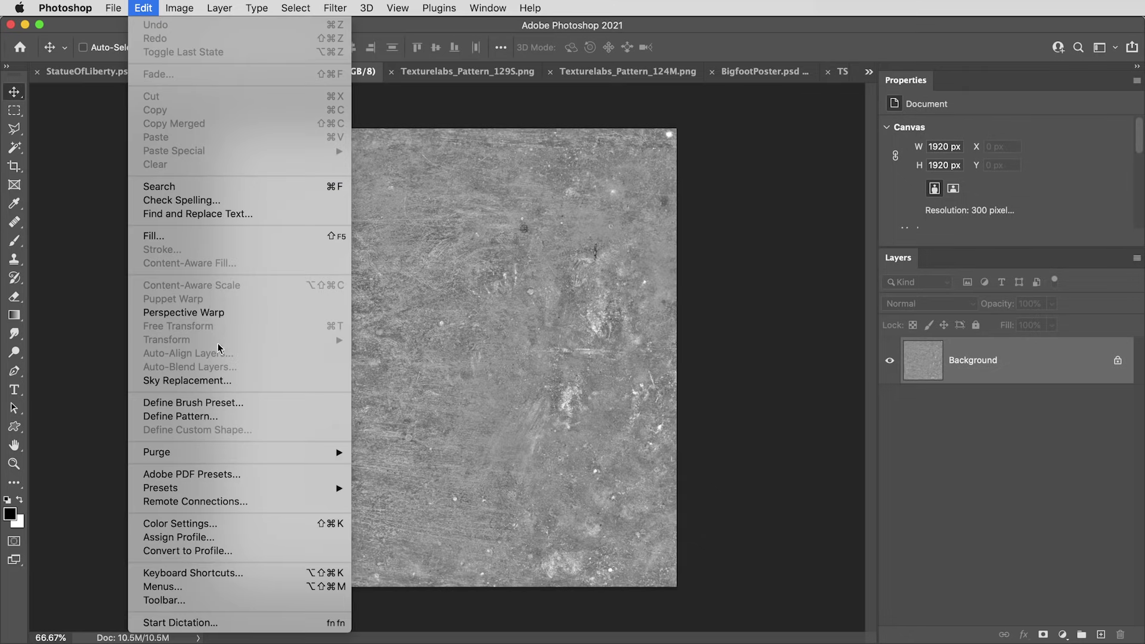
left_click(223, 416)
type("Gr")
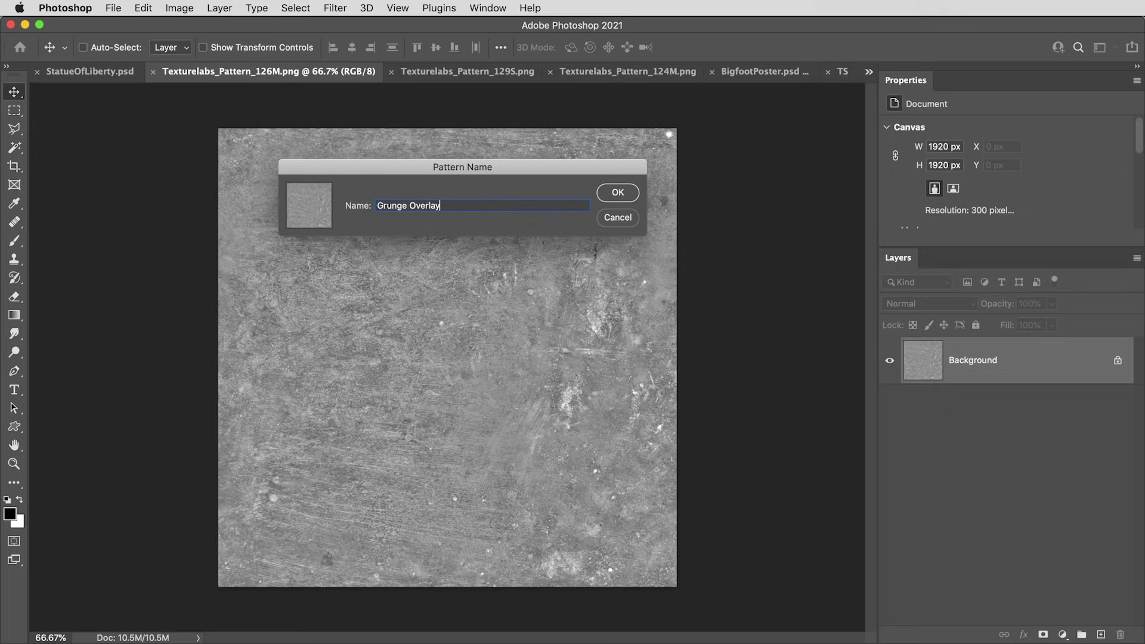
type("unge Overlay")
key("Return")
- Close the texture and add a maskless Pattern Fill layer using the Grunge Overlay pattern
key("super+w")
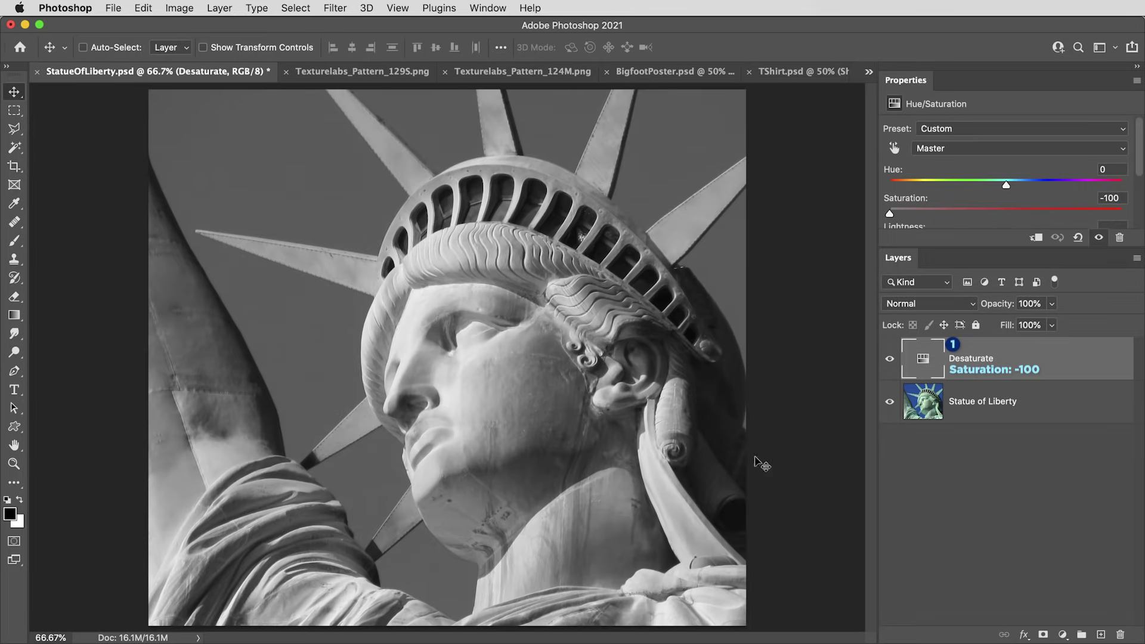
left_click(1062, 635)
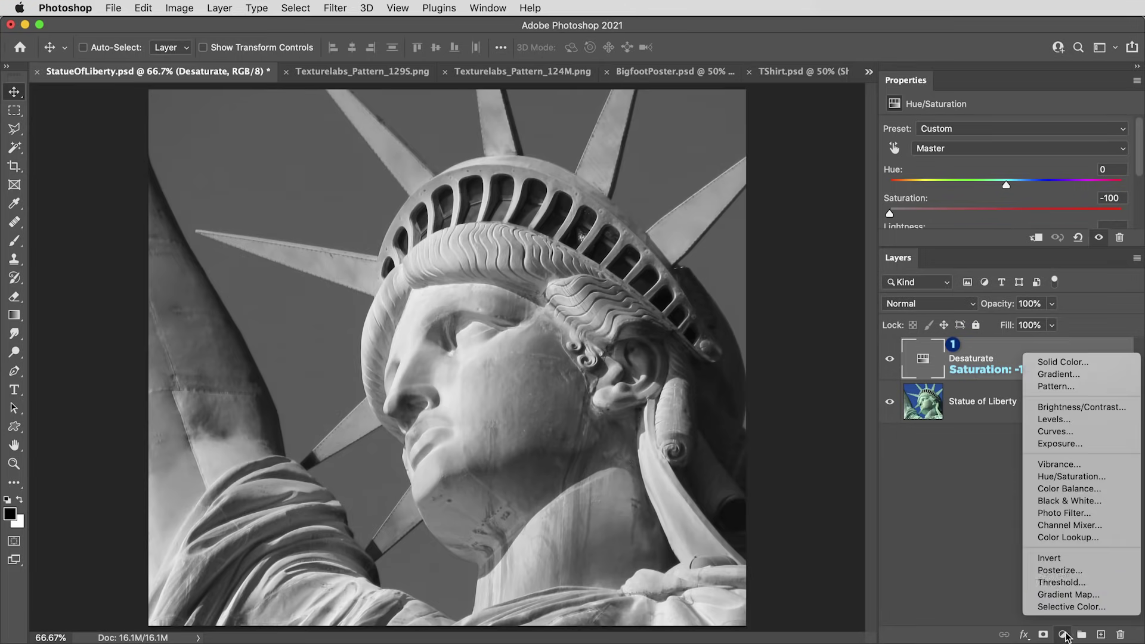
left_click(1064, 387)
left_click(829, 167)
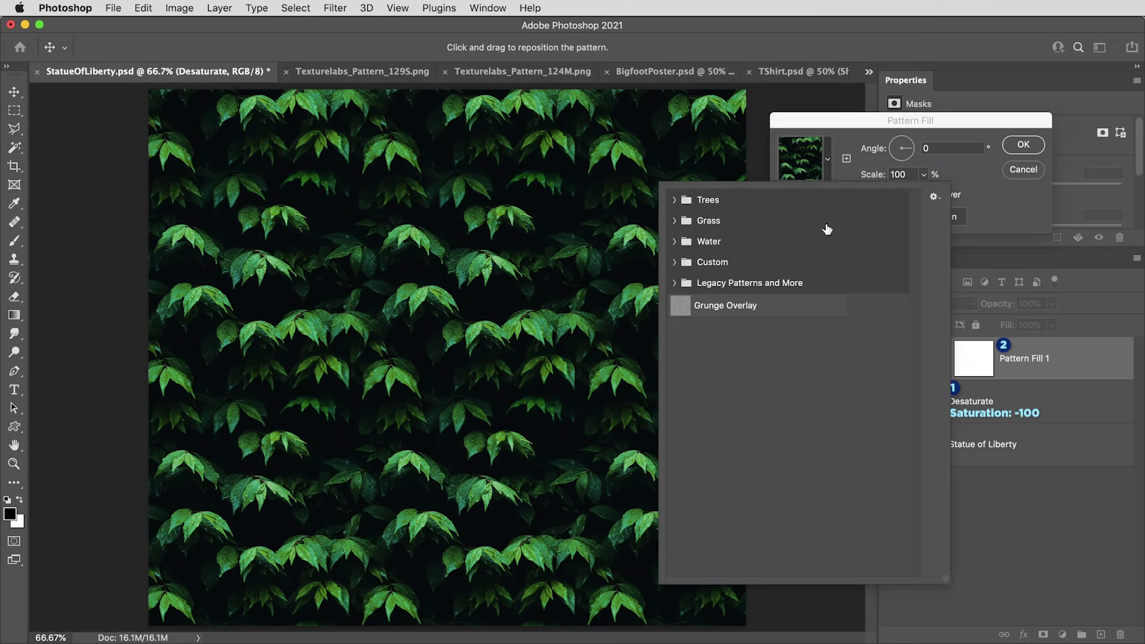
left_click(797, 303)
left_click(1034, 149)
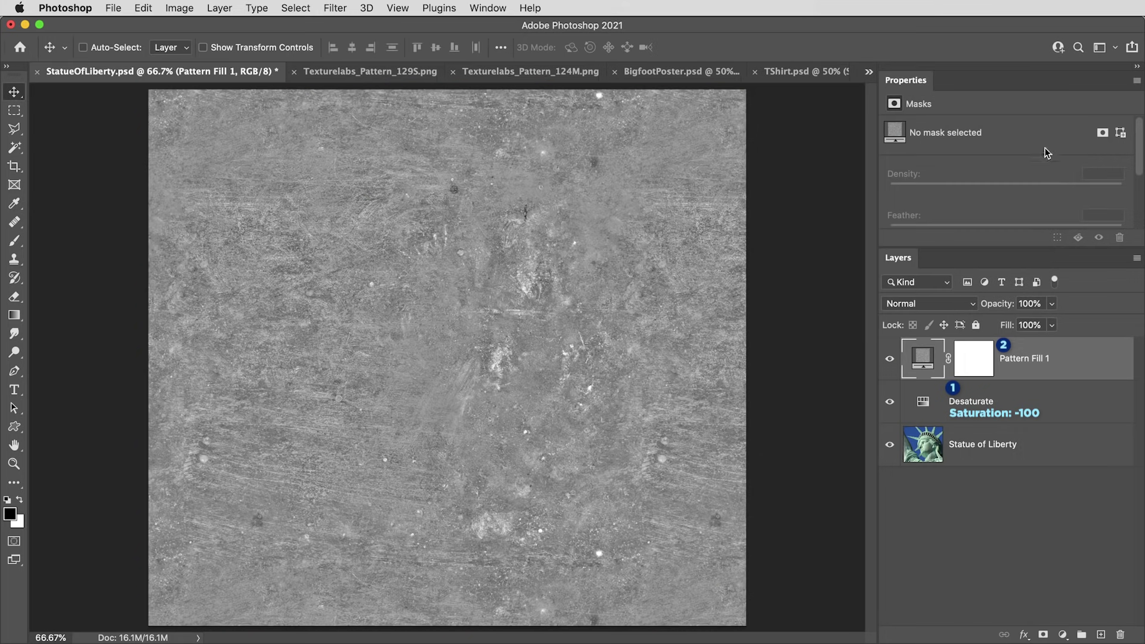
right_click(973, 363)
left_click(991, 387)
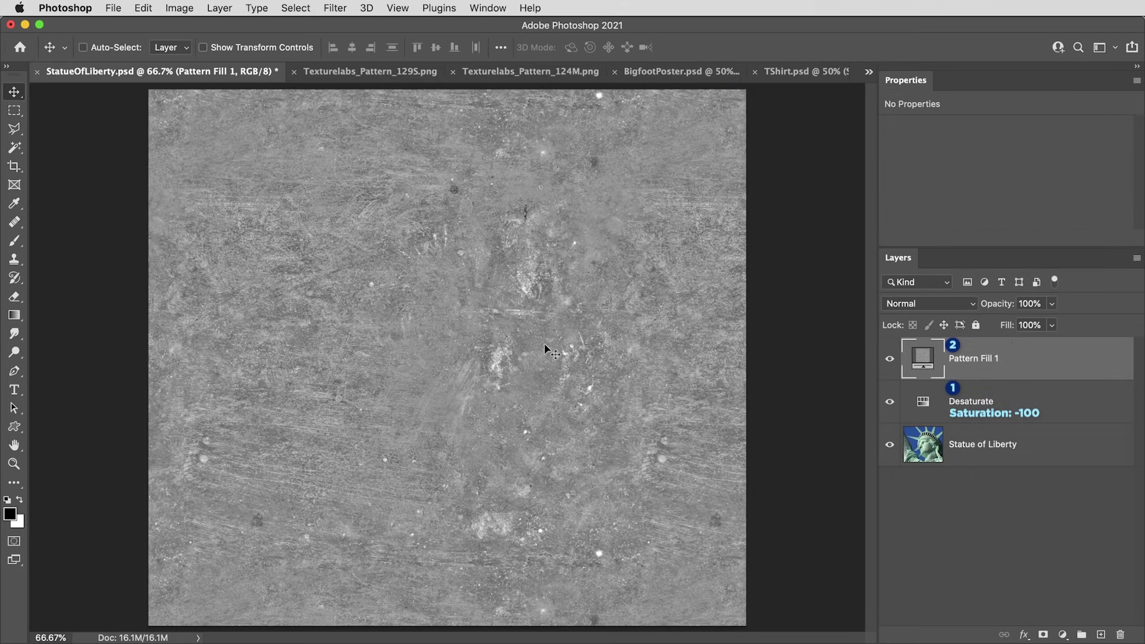
- Blend the grunge fill in Overlay mode, reposition it, and rename the layer 'Grunge Overlay'
left_click_drag(539, 327, 631, 510)
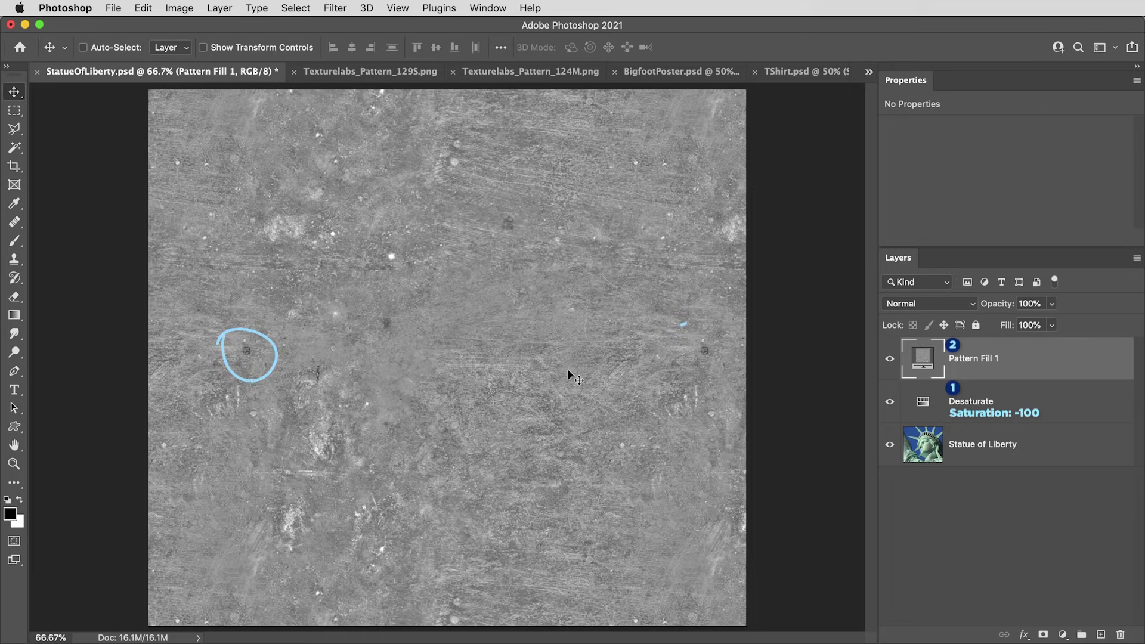
left_click(902, 303)
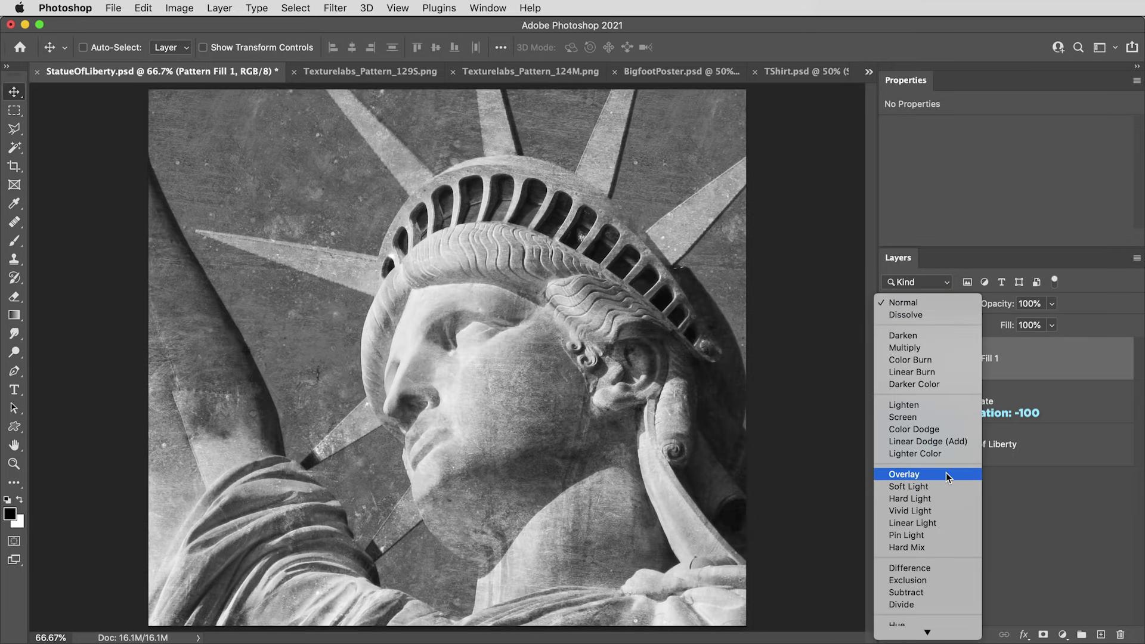
left_click(945, 472)
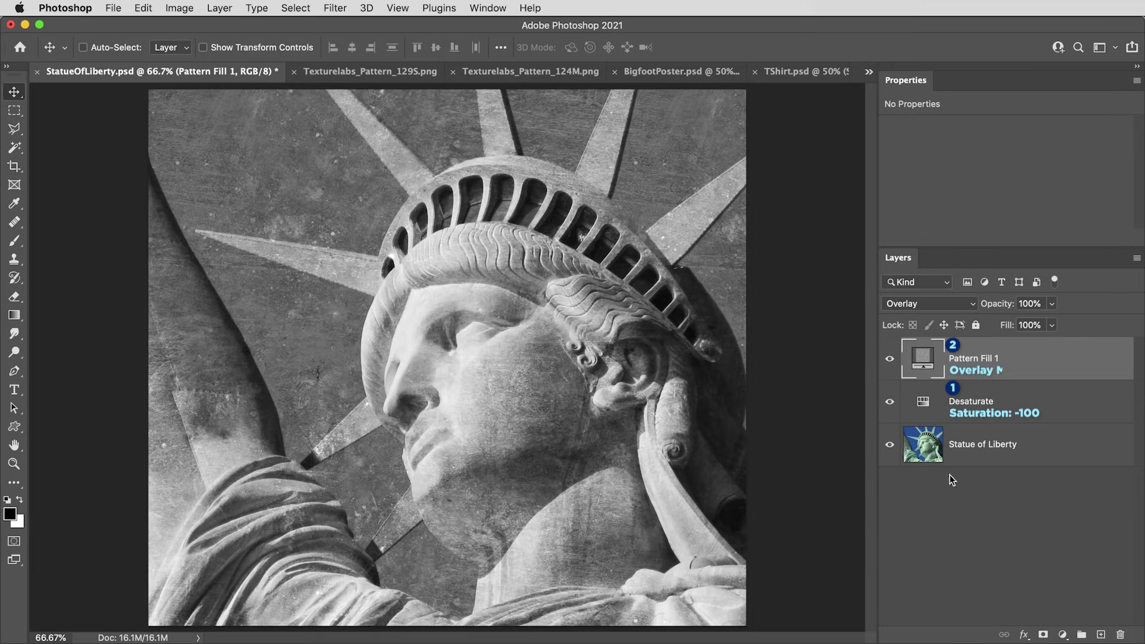
left_click_drag(584, 343, 522, 335)
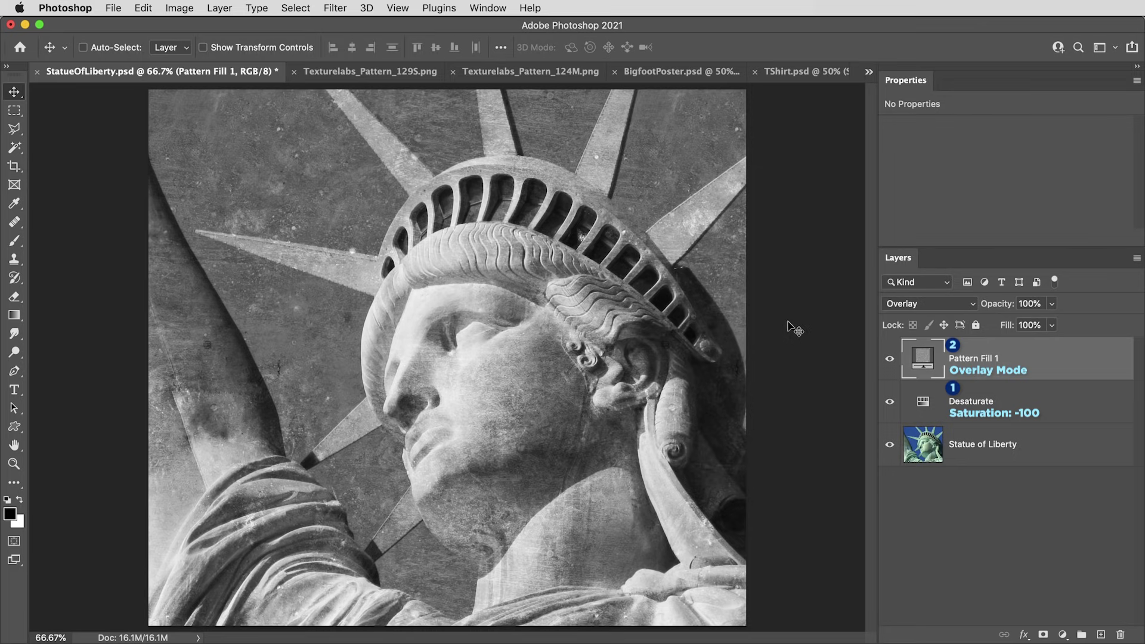
left_click_drag(715, 304, 649, 264)
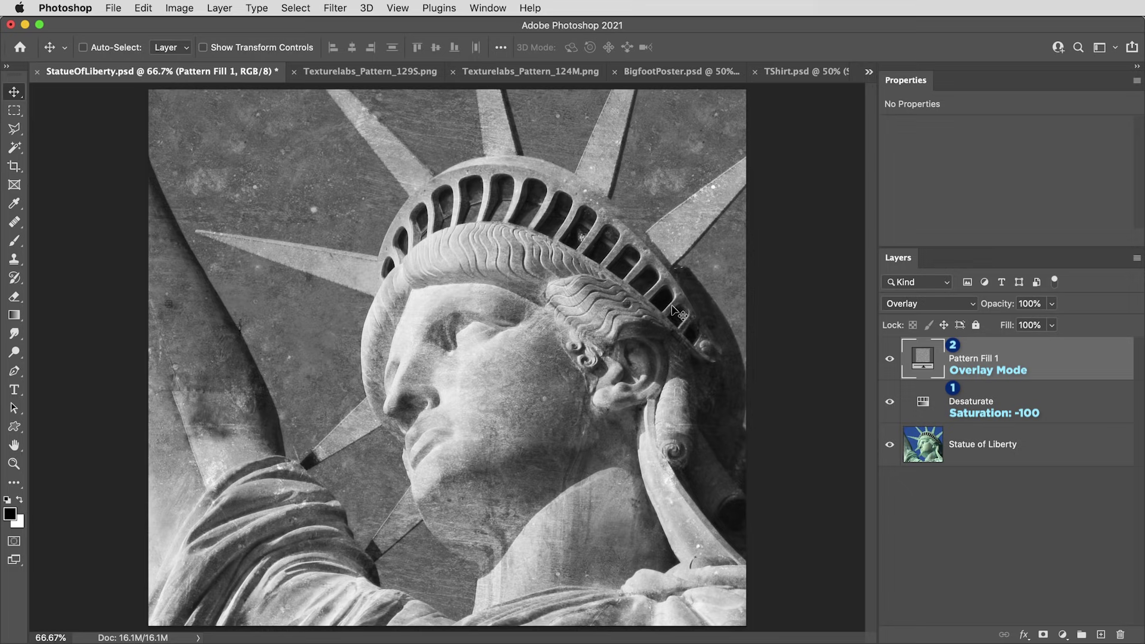
double_click(973, 358)
type("Grunge Ove")
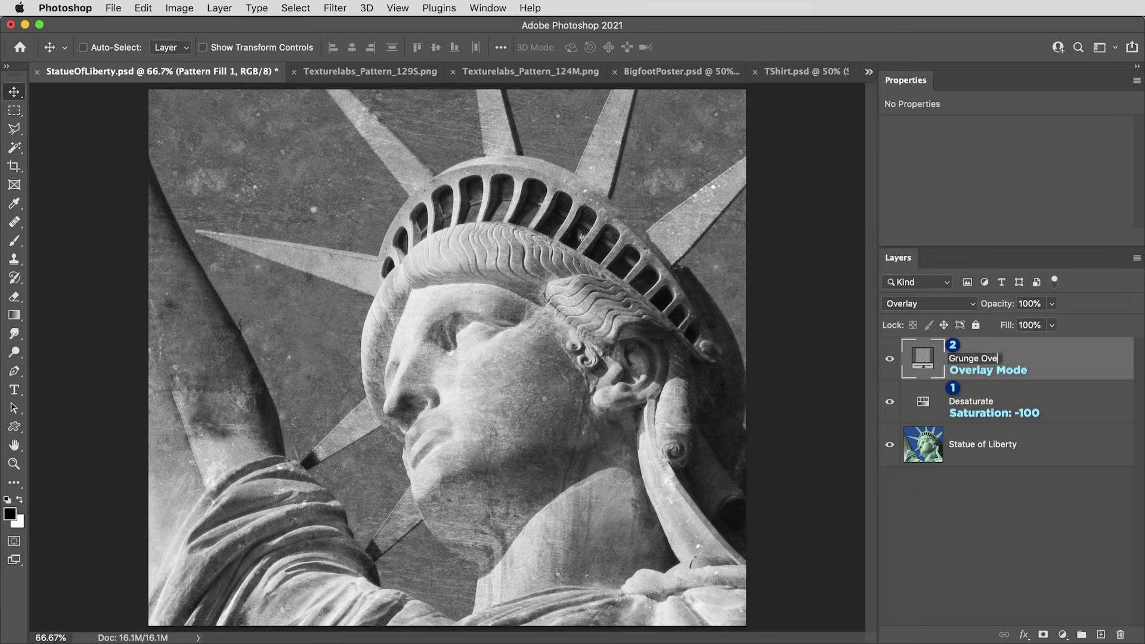
type("rlay")
key("Return")
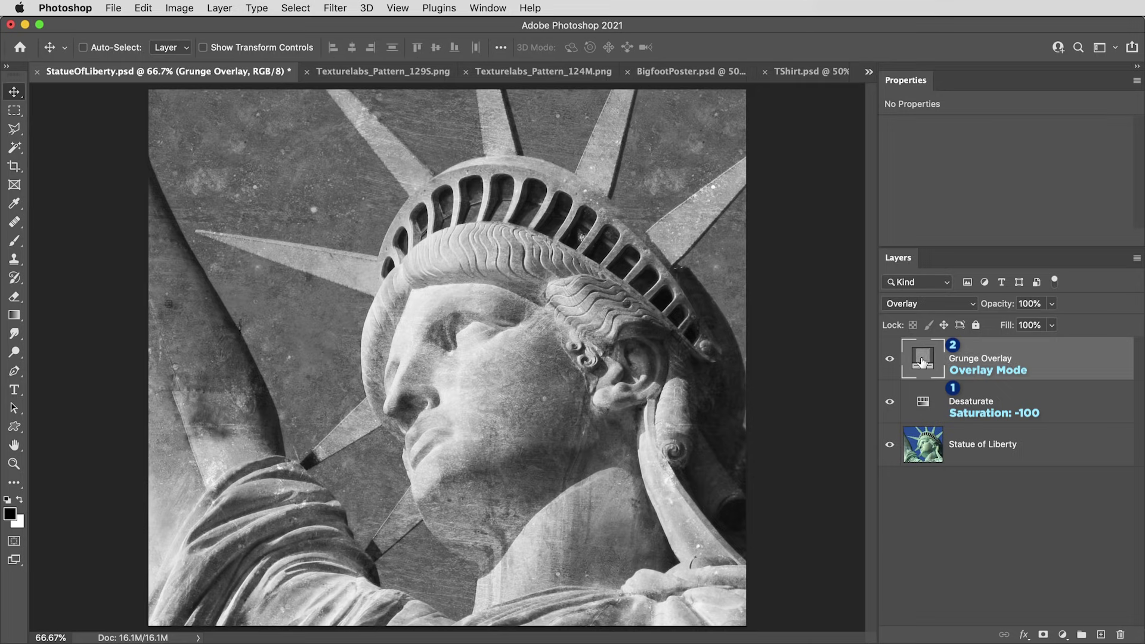
- Hide Grunge Overlay and check the Texturelabs_Pattern_129S tile's image size
left_click(890, 360)
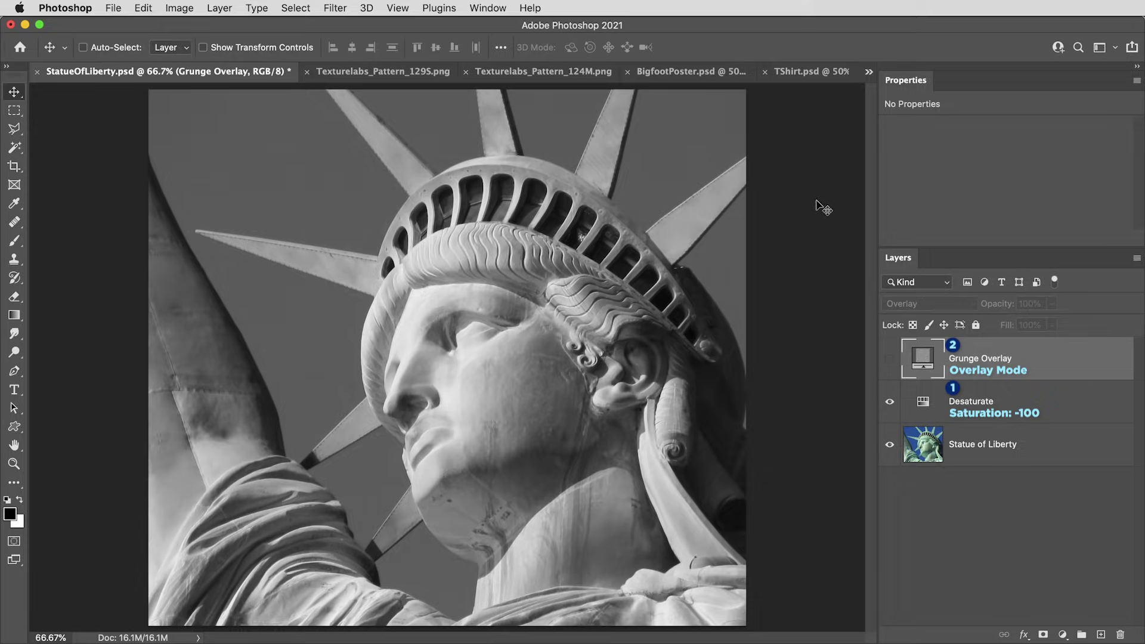
left_click(398, 77)
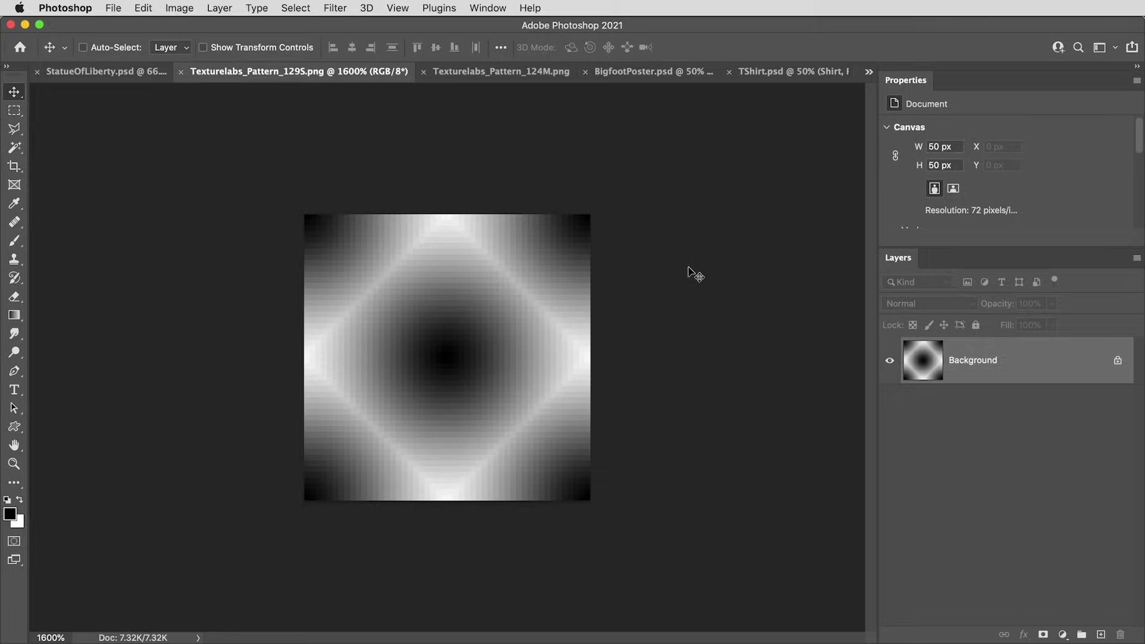
key("super+alt+i")
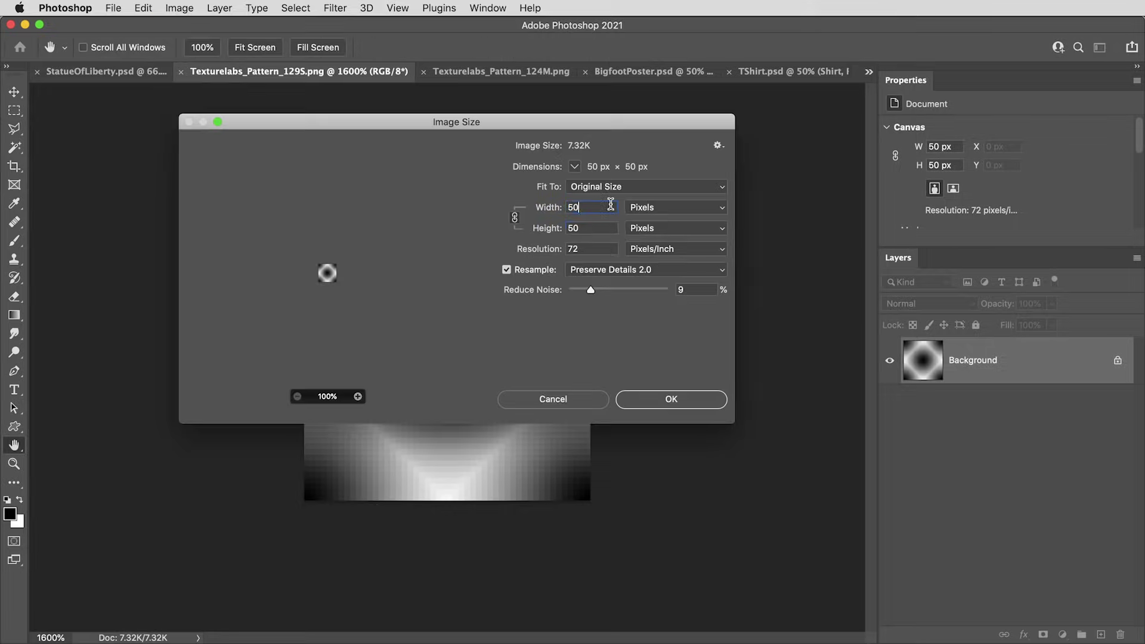
double_click(604, 227)
key("Escape")
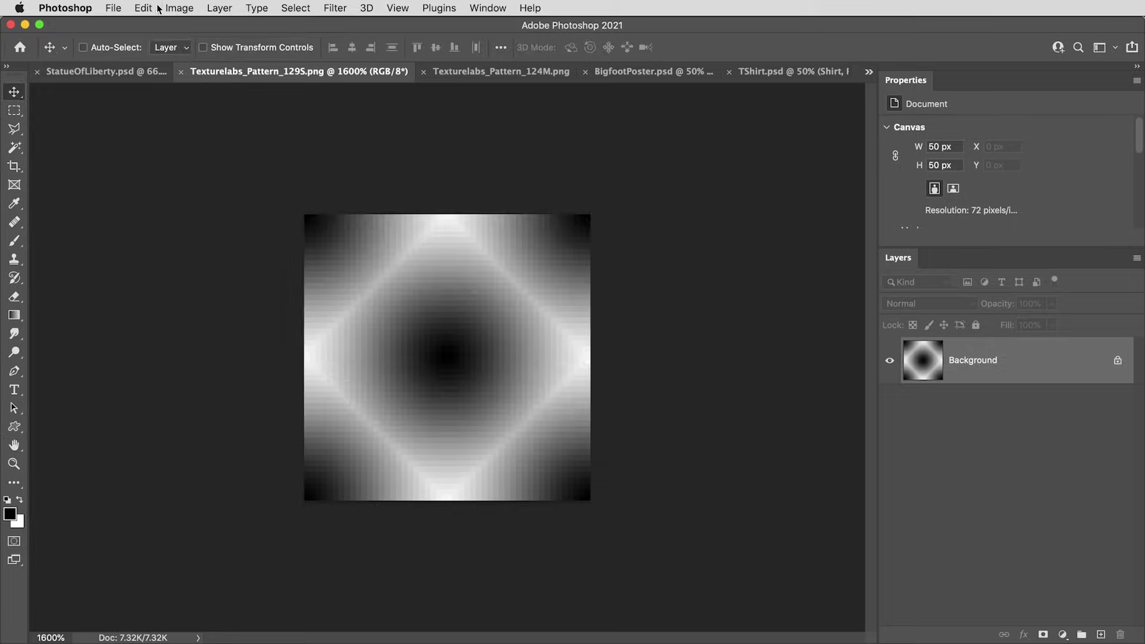
- Define the tile as a new pattern named 'Halftone Dots'
left_click(152, 7)
left_click(197, 416)
type("Halftone Dots")
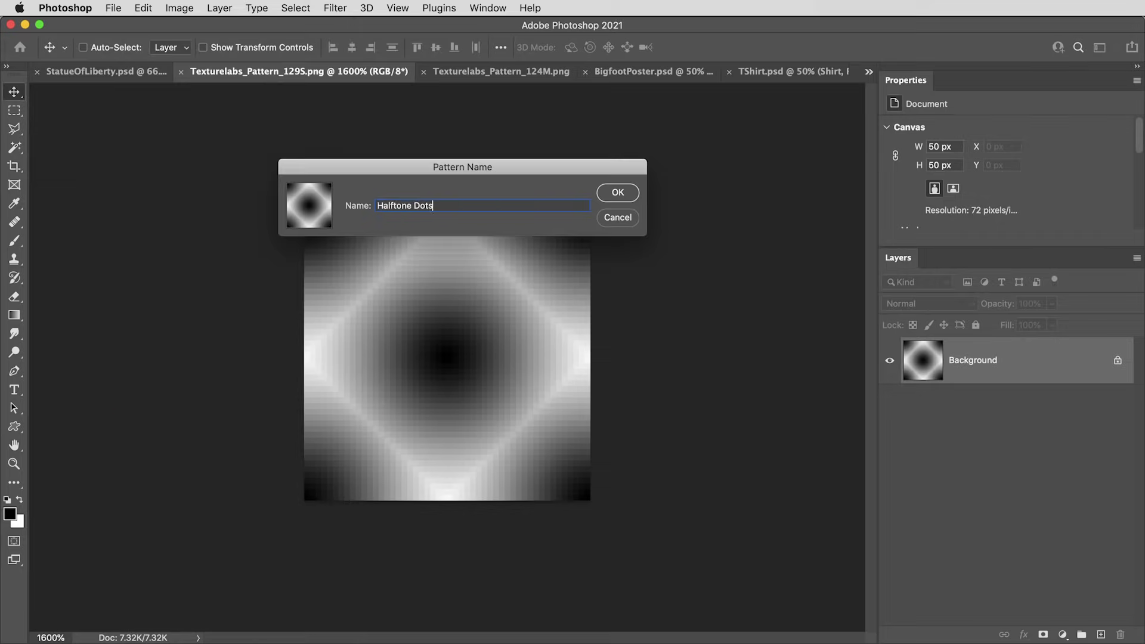
key("Return")
- Close the tile document and add a Pattern Fill layer using the Halftone Dots pattern
key("super+w")
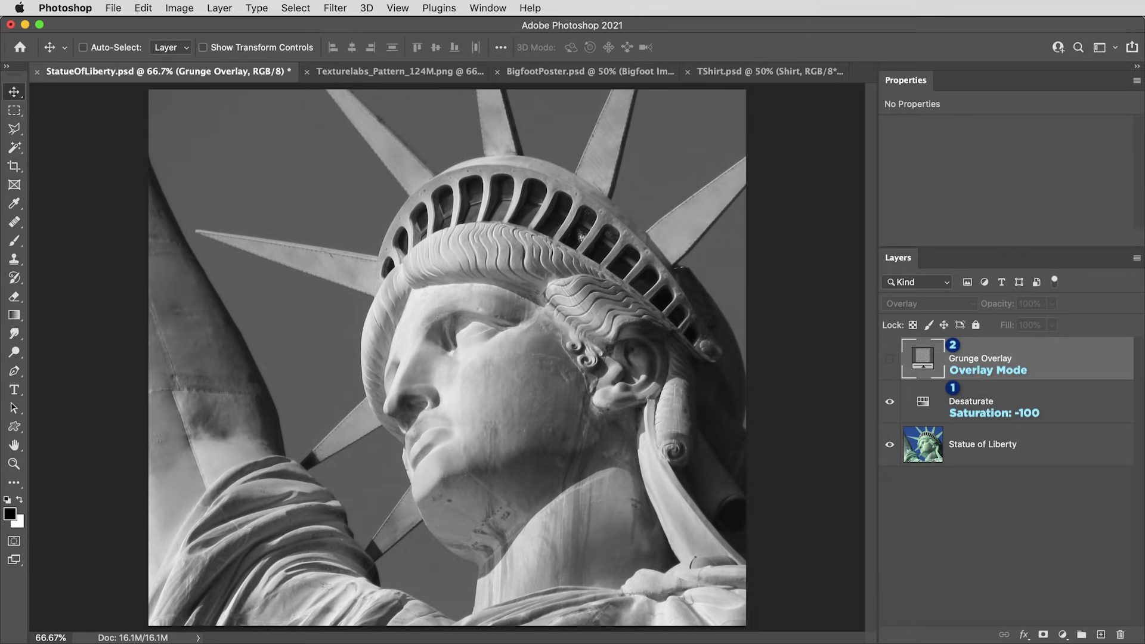
left_click(1062, 634)
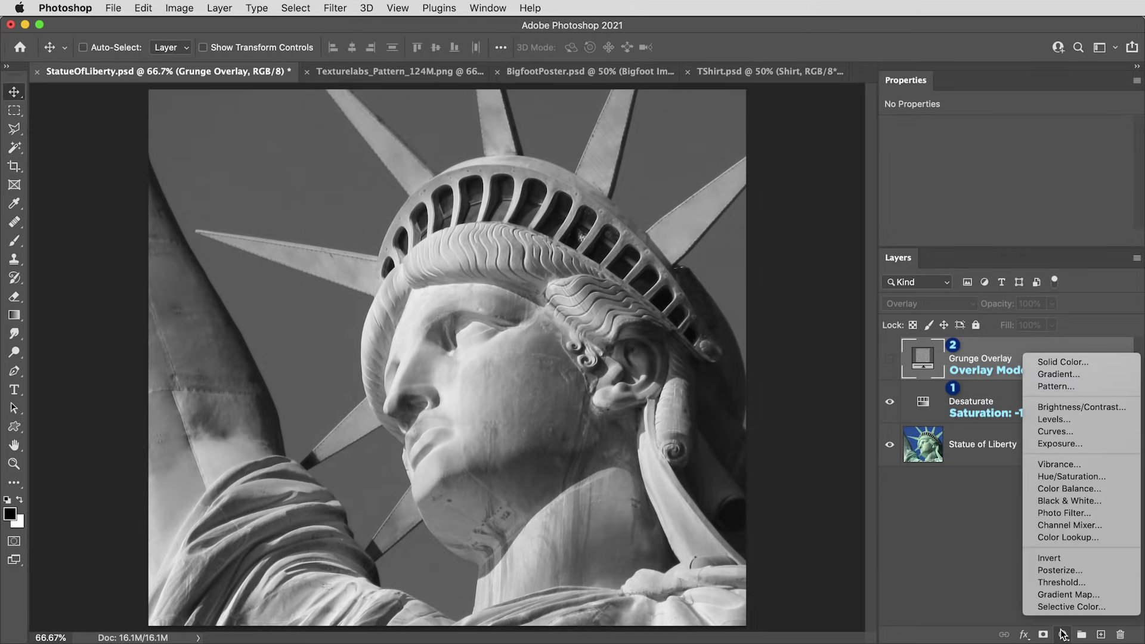
left_click(1061, 386)
left_click(826, 160)
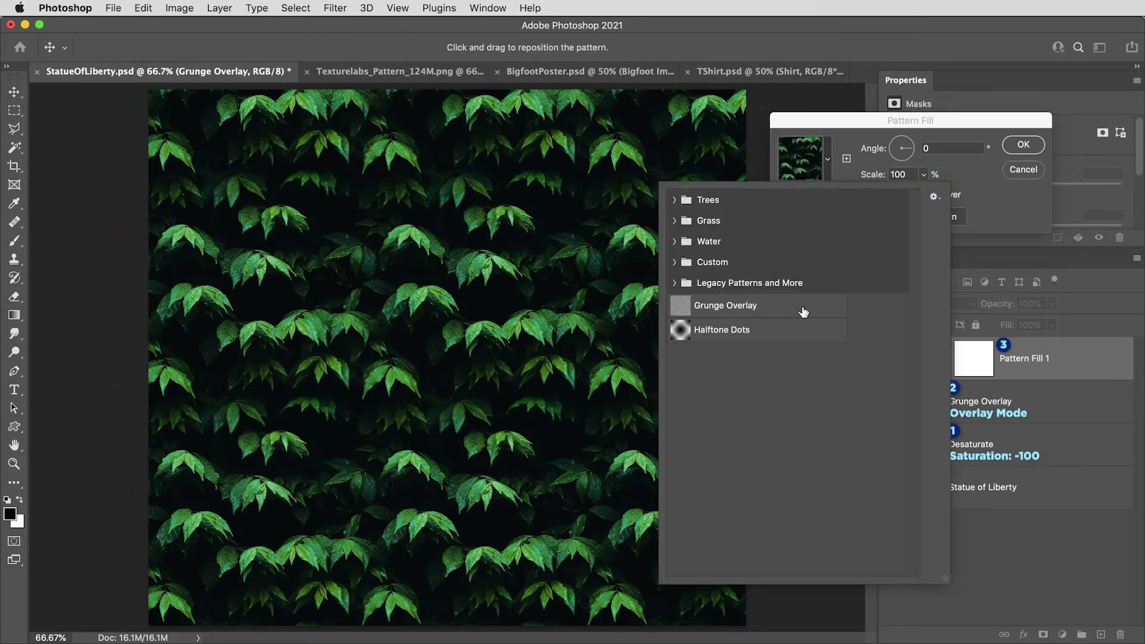
left_click(800, 330)
left_click(1024, 146)
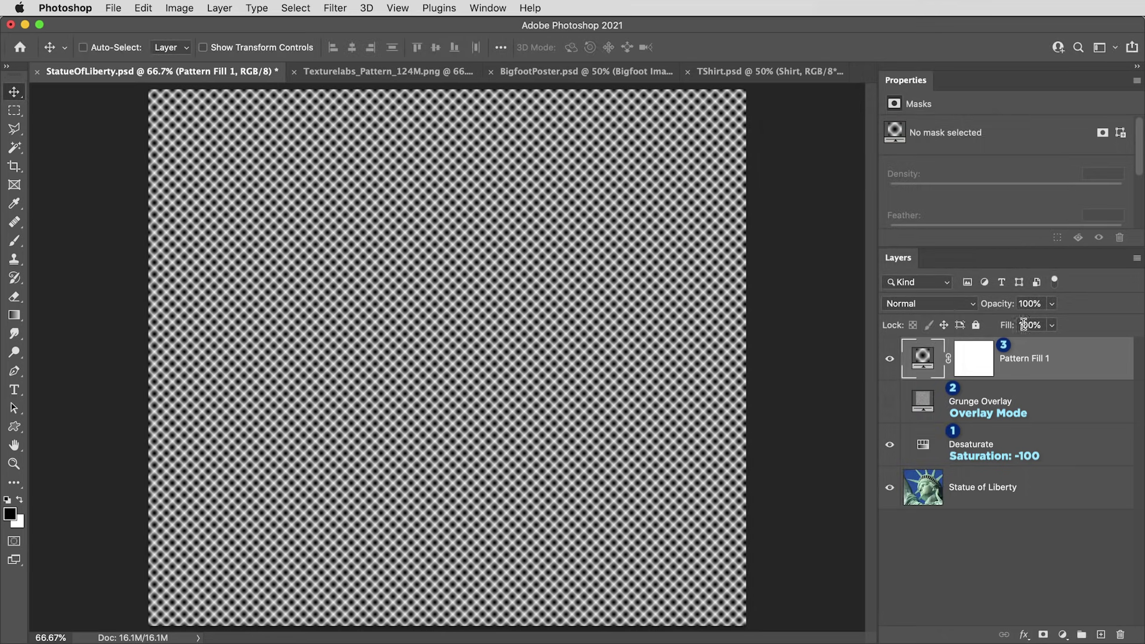
- Rename the fill layer 'Halftone Dots' and delete its layer mask
double_click(1022, 357)
type("Halftone Dots")
key("Return")
right_click(975, 358)
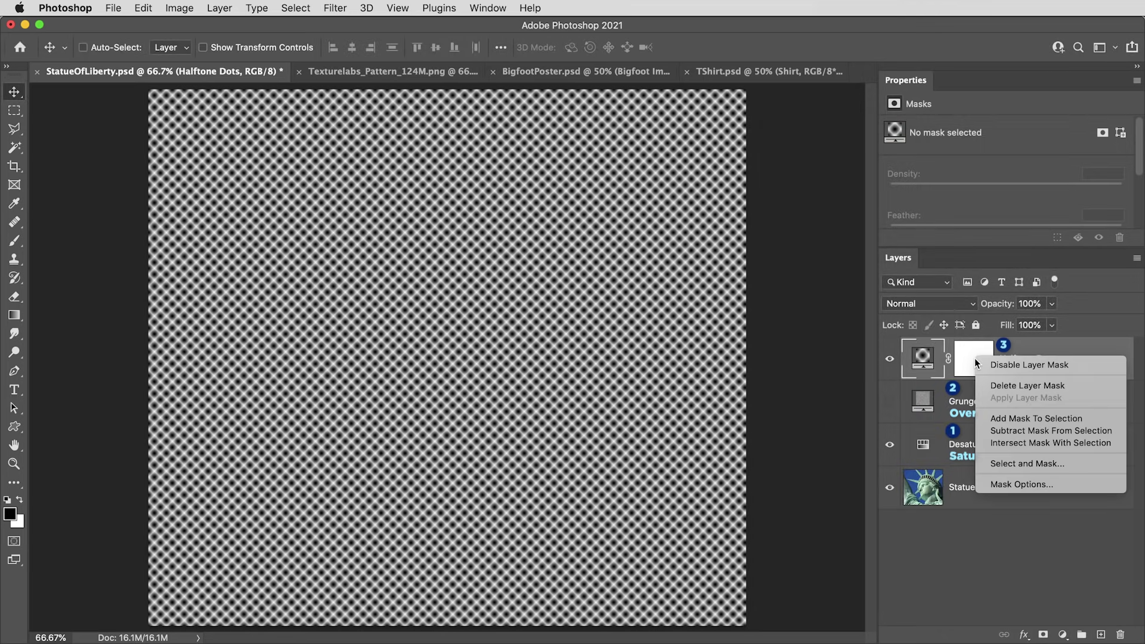
left_click(997, 386)
key("z")
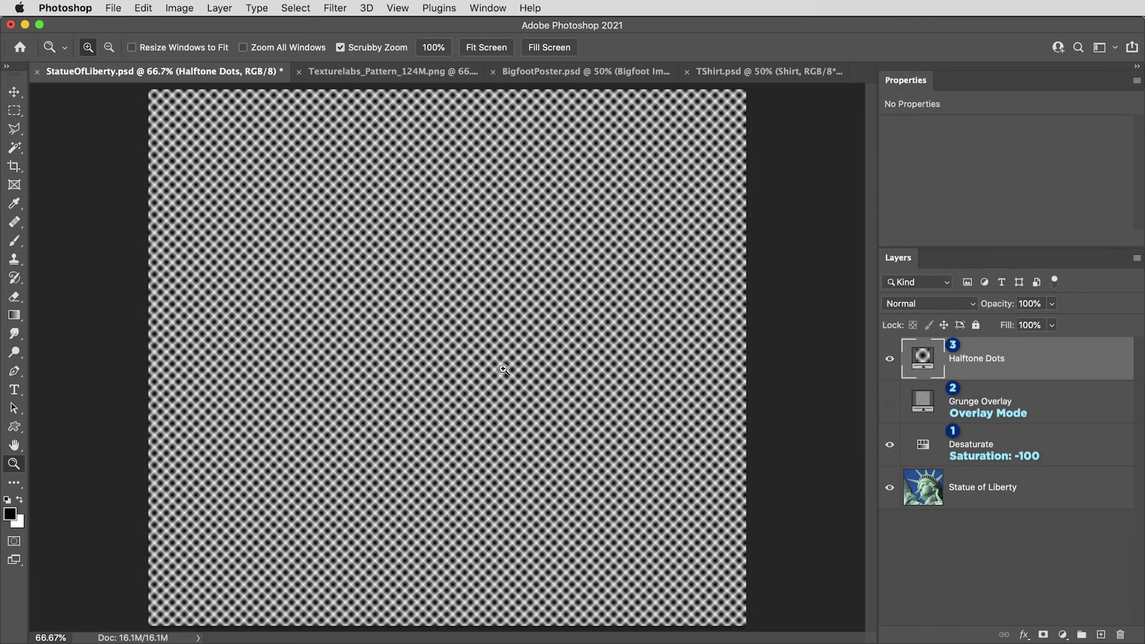
left_click_drag(533, 391, 634, 485)
scroll(621, 388, "down", 2)
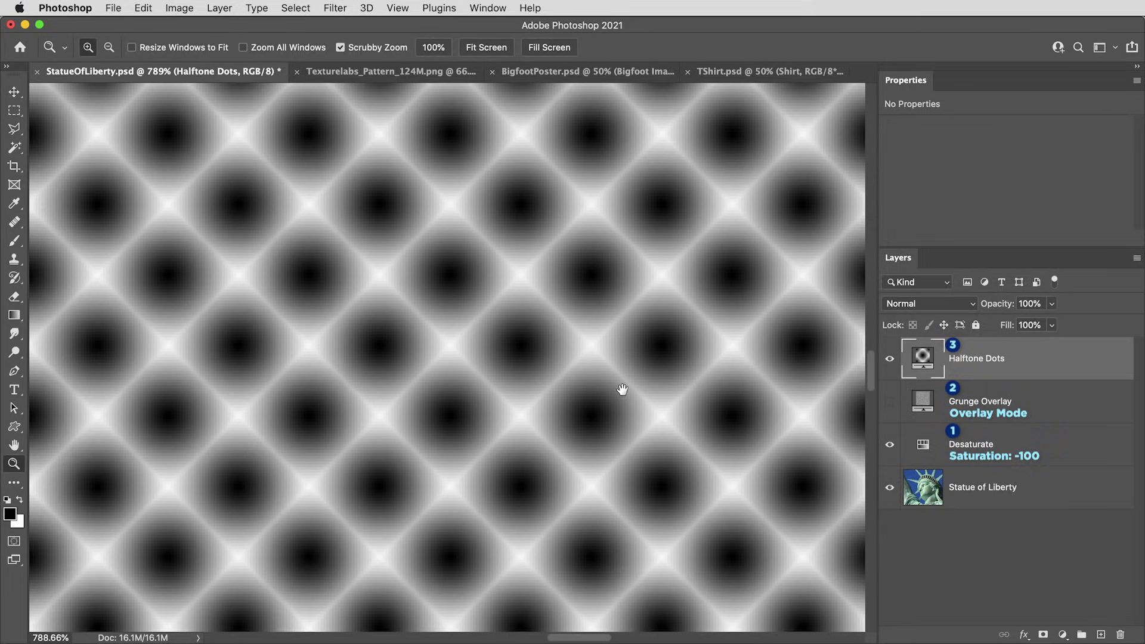
key("v")
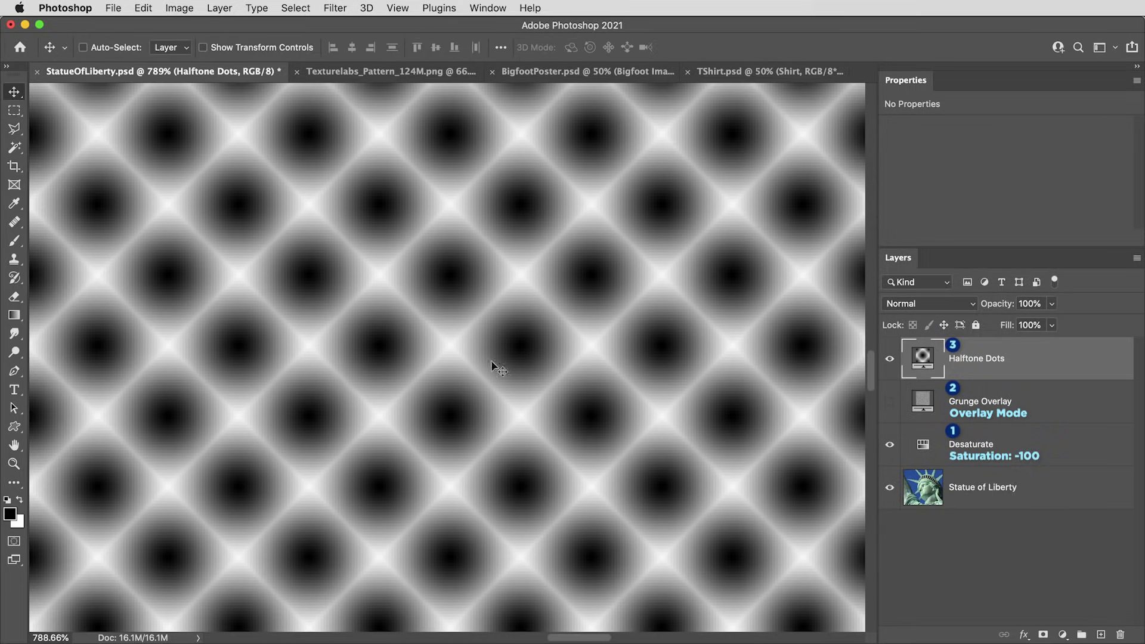
- Set Halftone Dots to Hard Mix blending with 90% Fill, then fit the image on screen
left_click(911, 303)
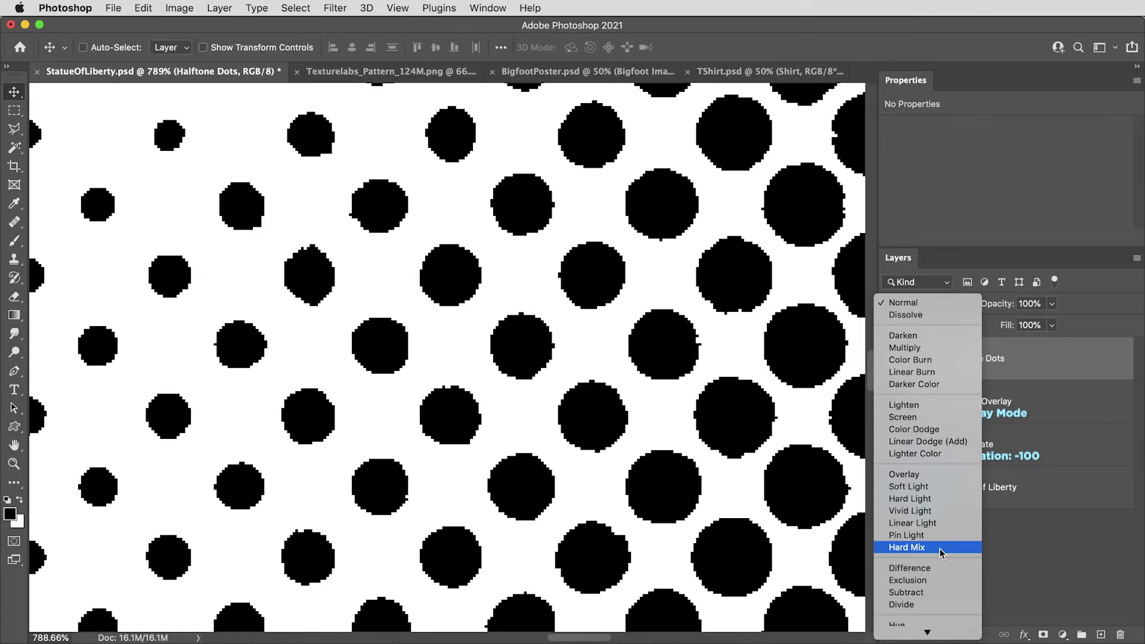
left_click(939, 548)
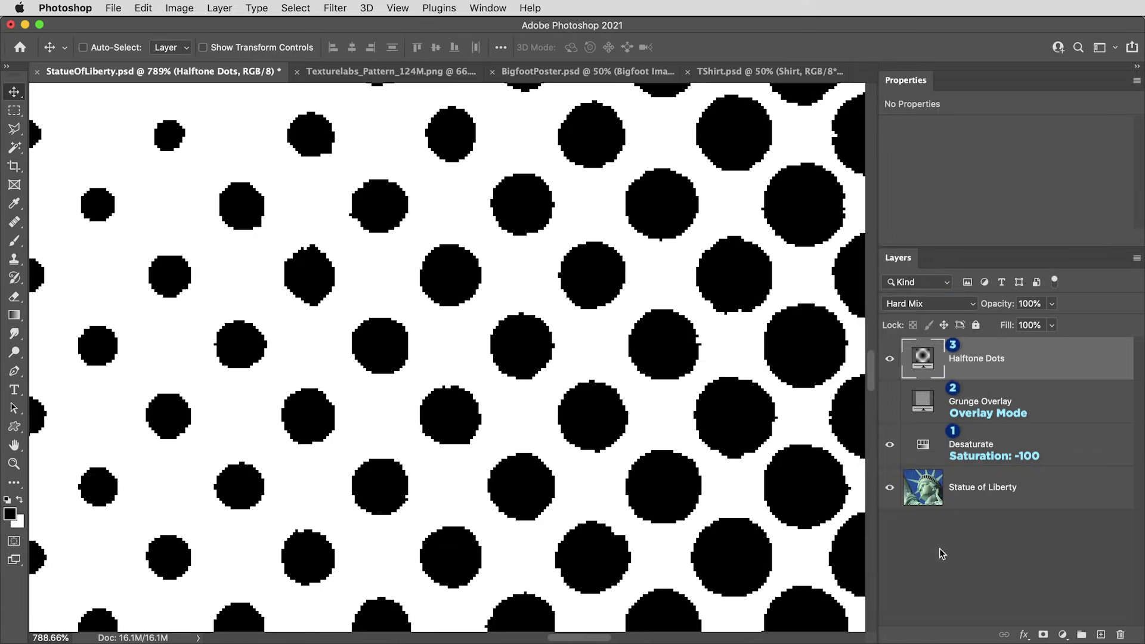
left_click_drag(638, 451, 631, 389)
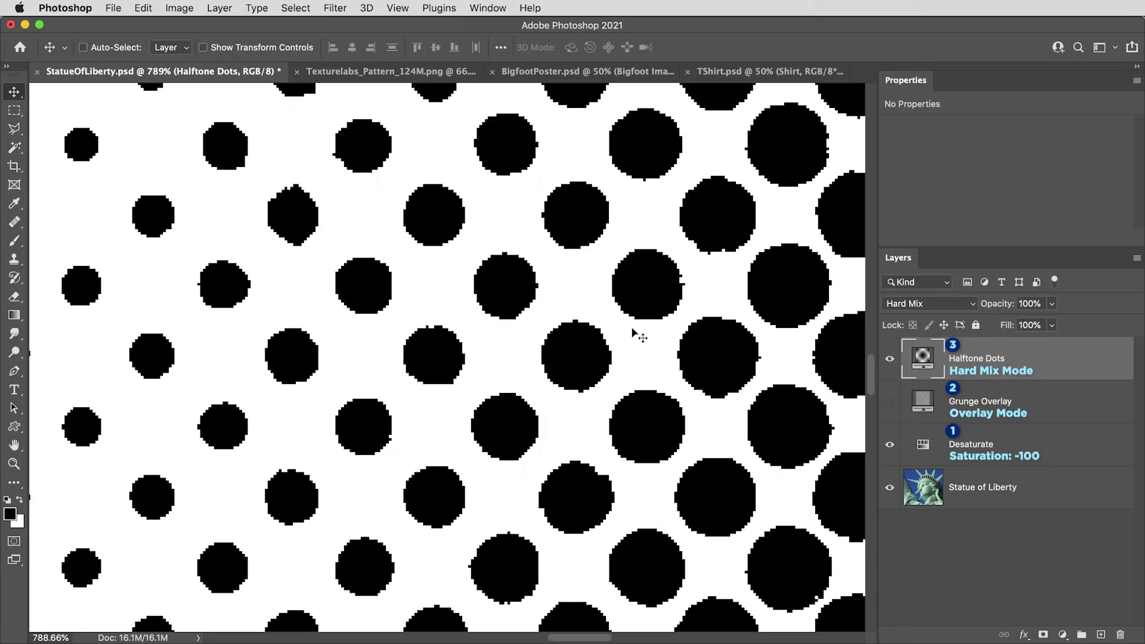
left_click(1027, 325)
type("90")
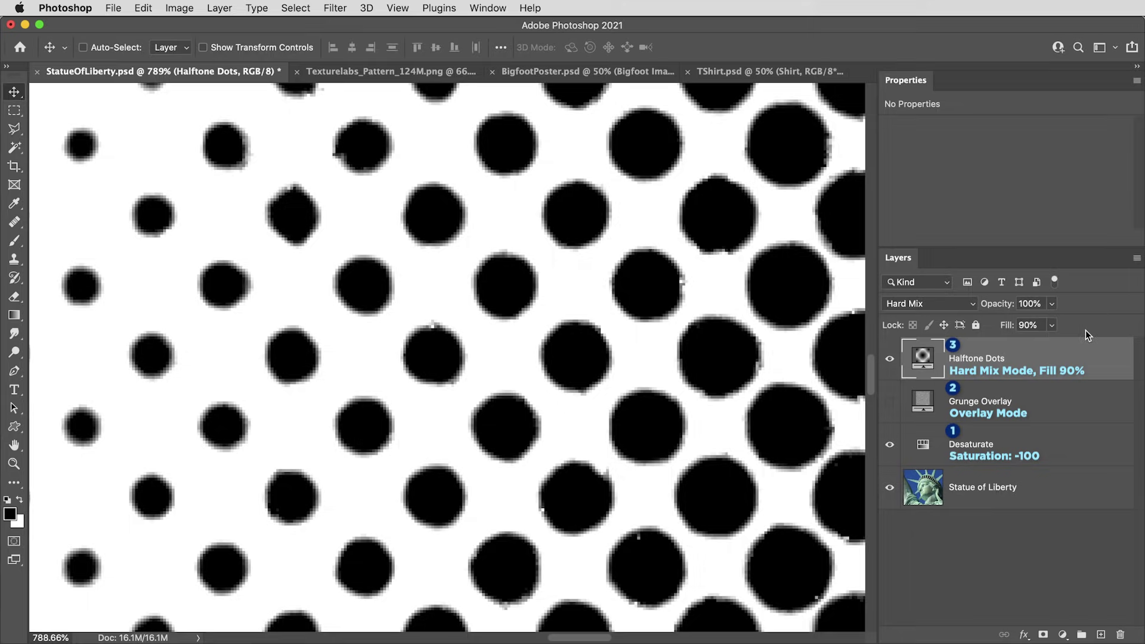
left_click(1052, 325)
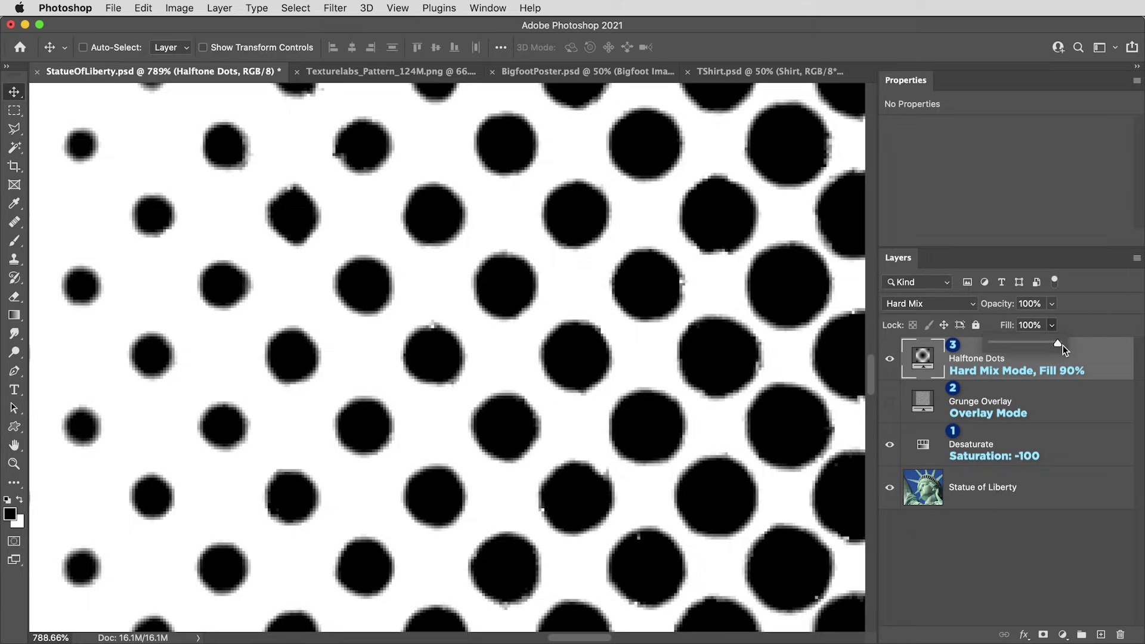
left_click_drag(1064, 345, 1056, 346)
left_click(931, 370)
key("super+0")
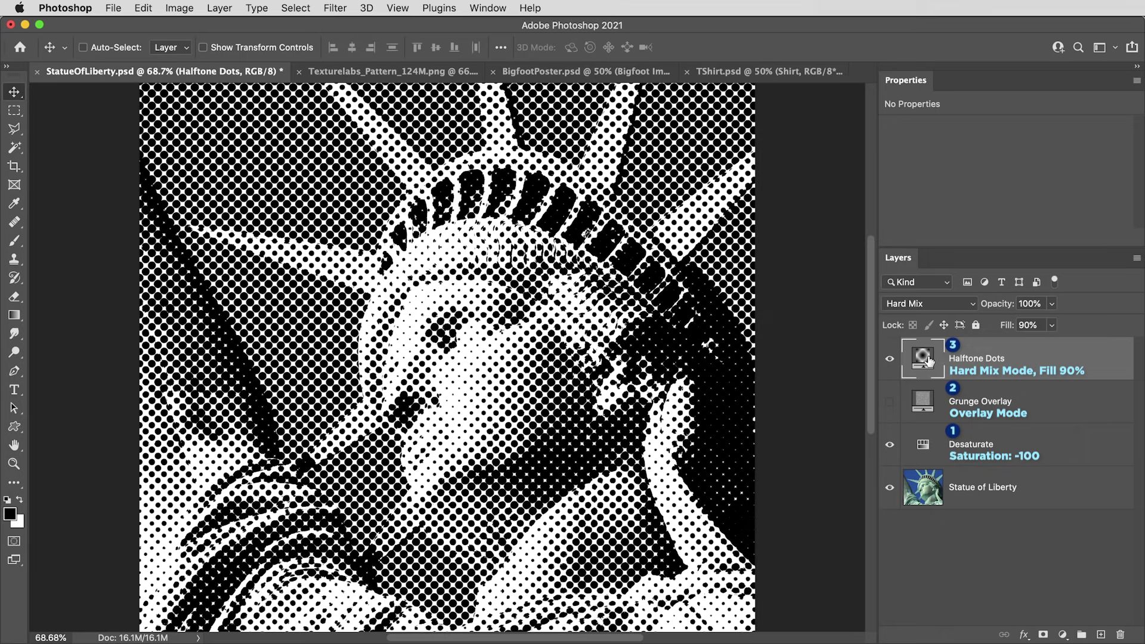
- Change the Halftone Dots pattern fill to 50% scale and a 0° angle
double_click(923, 358)
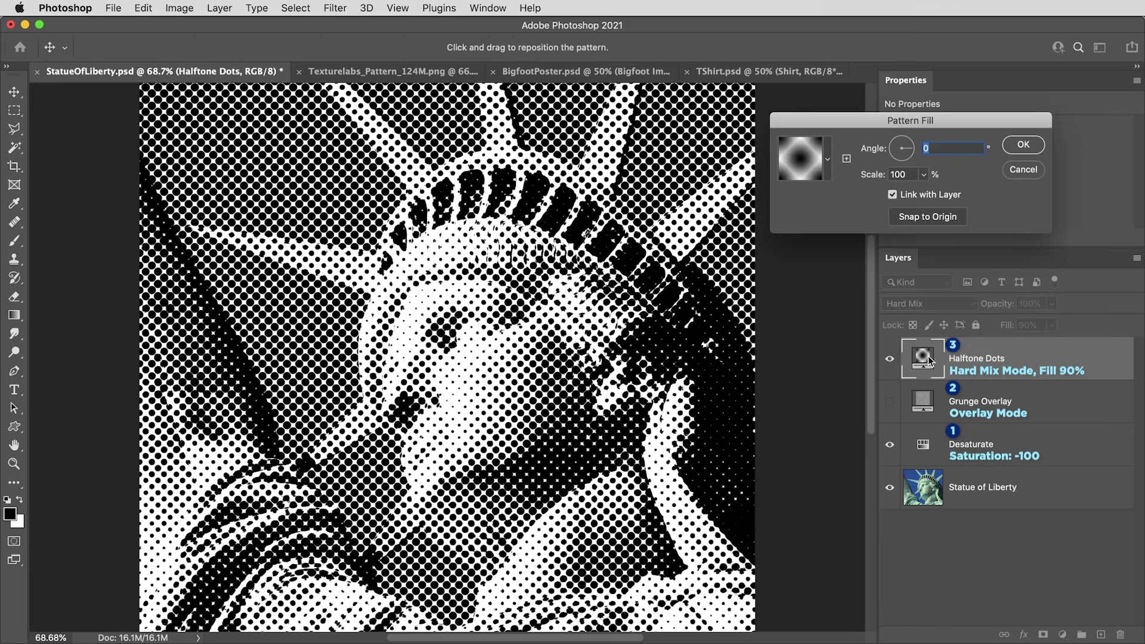
double_click(909, 175)
type("50")
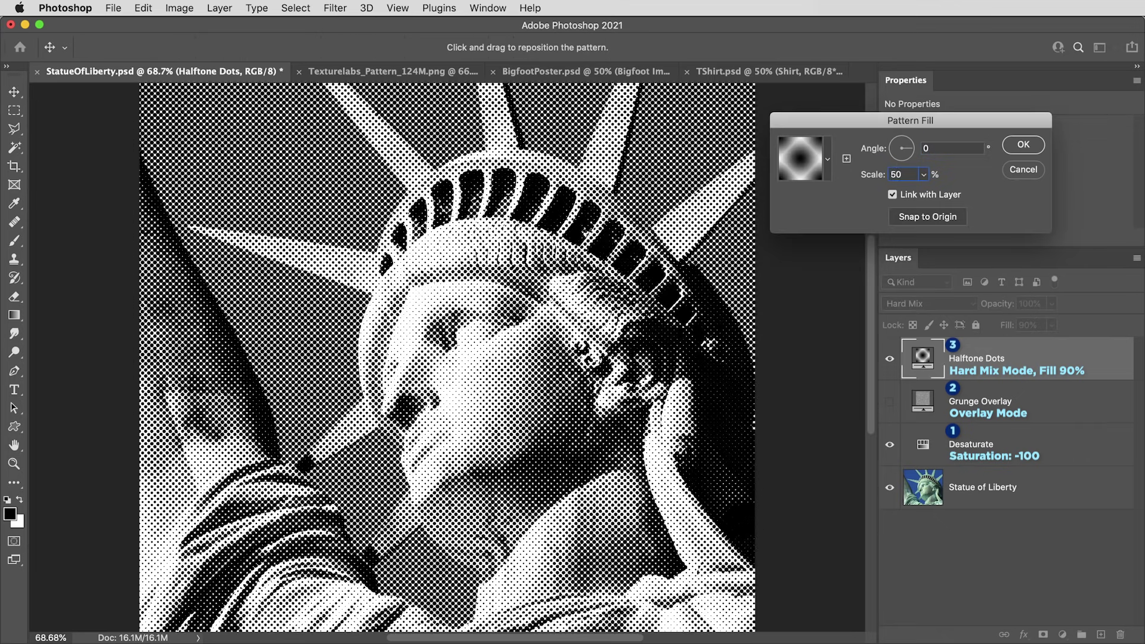
left_click(951, 151)
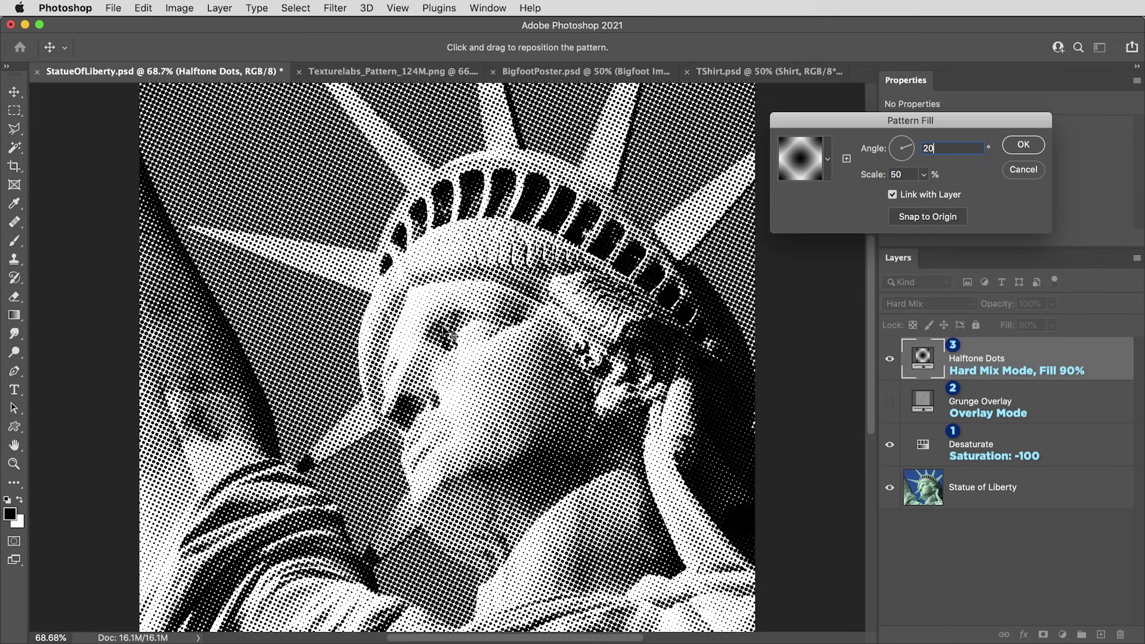
left_click(910, 145)
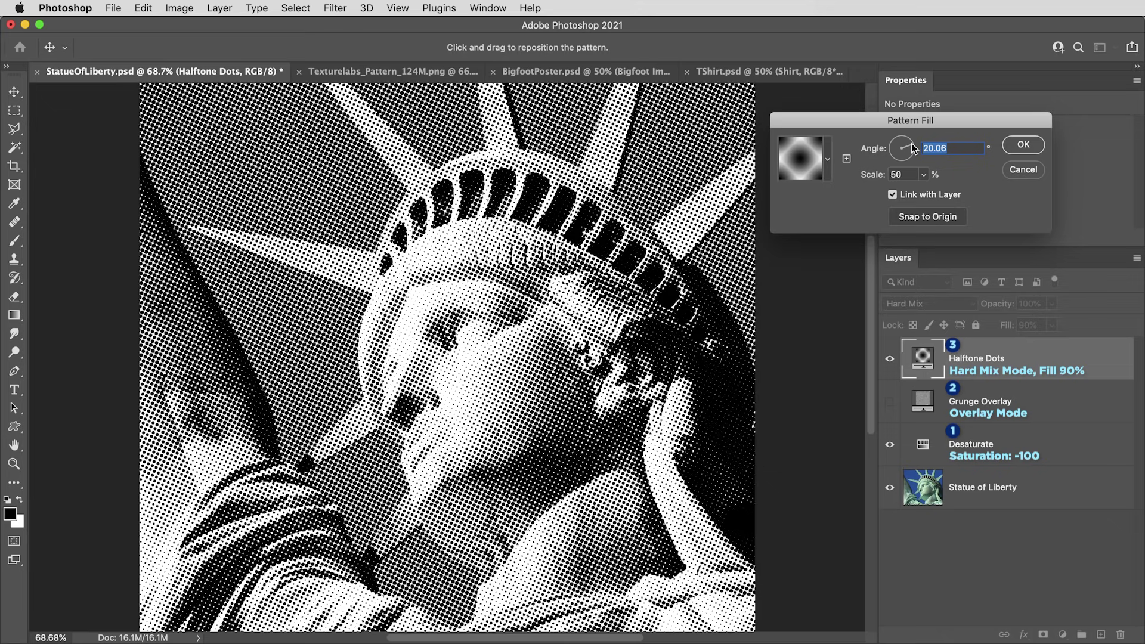
type("0")
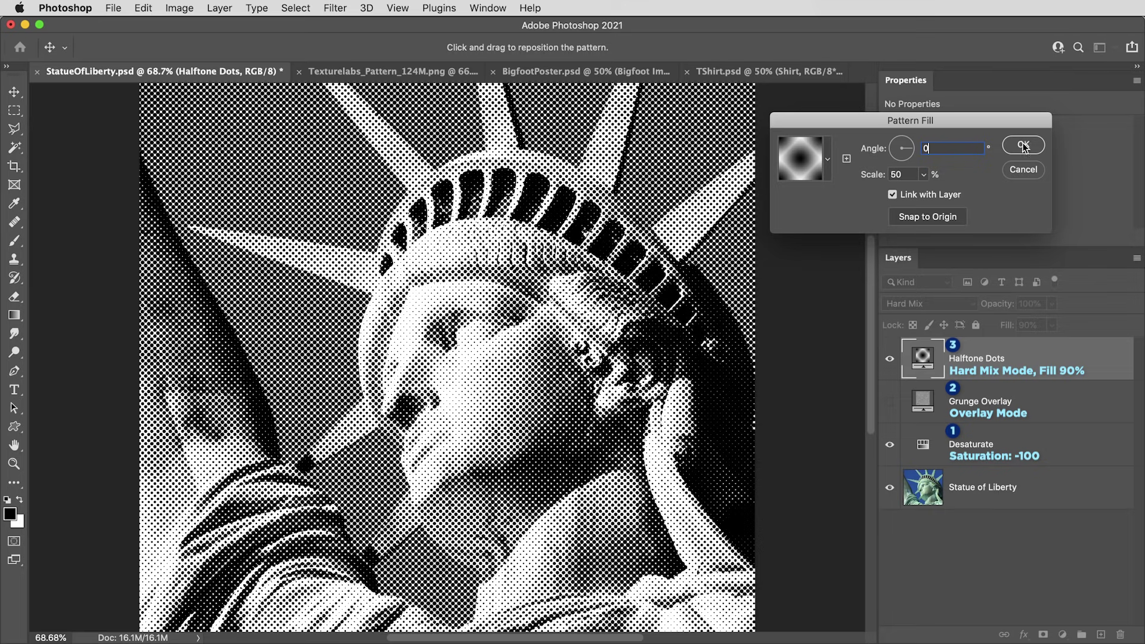
left_click(1023, 146)
- Convert the Statue of Liberty layer to a smart object
key("z")
left_click_drag(584, 291, 644, 393)
key("v")
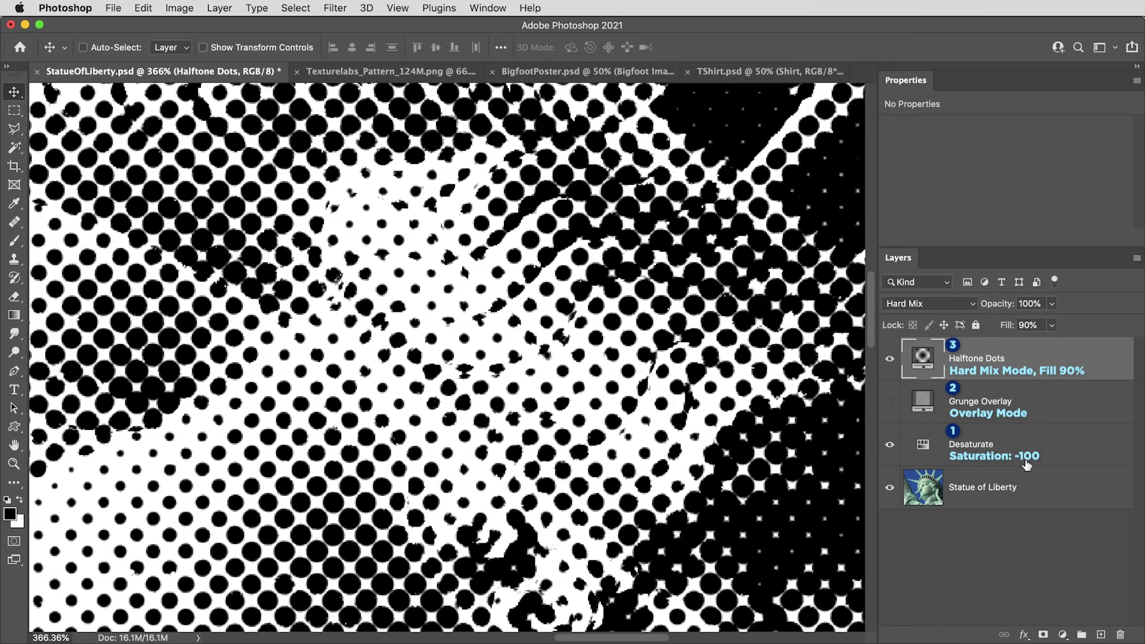
left_click(1051, 494)
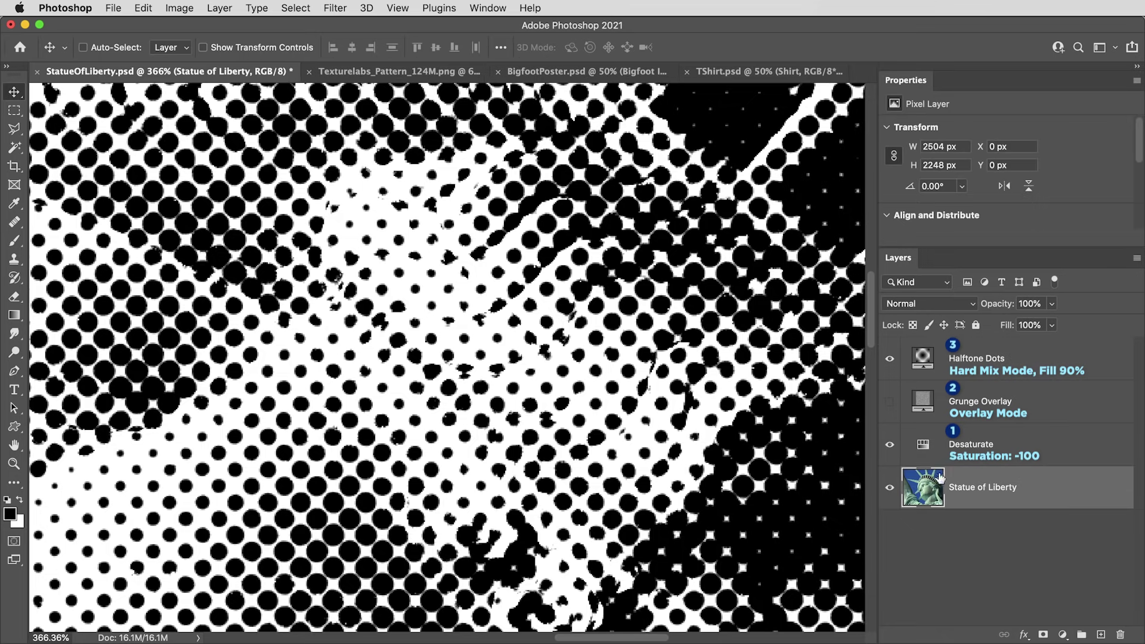
right_click(1050, 492)
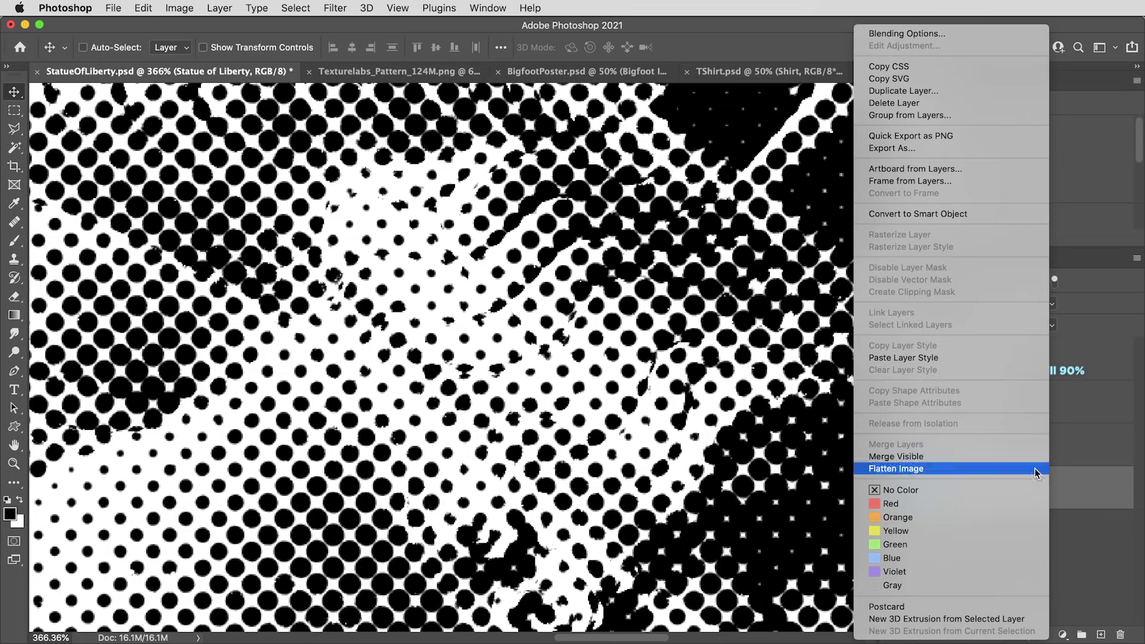
left_click(971, 215)
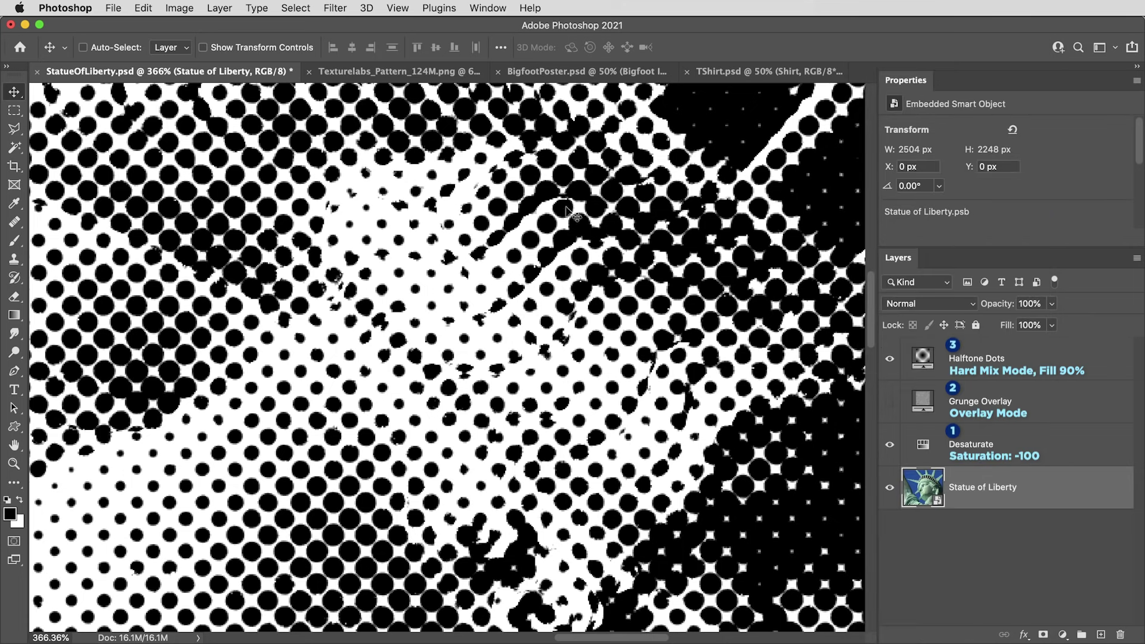
- Apply a 2-pixel Gaussian Blur smart filter to the statue photo
left_click(337, 8)
mouse_move(387, 201)
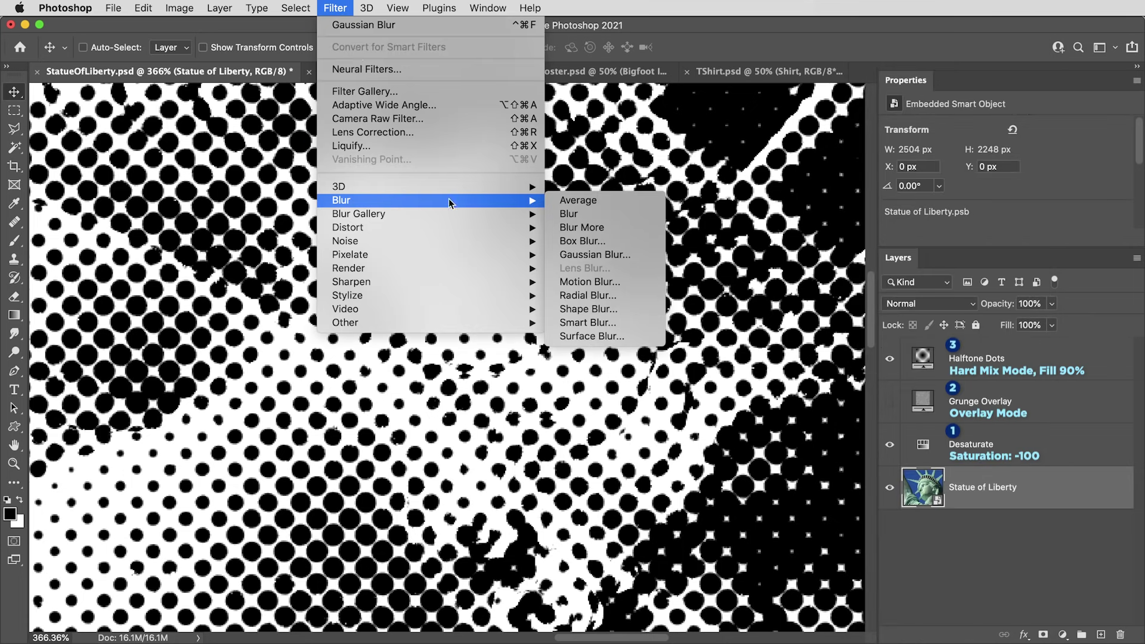
left_click(580, 255)
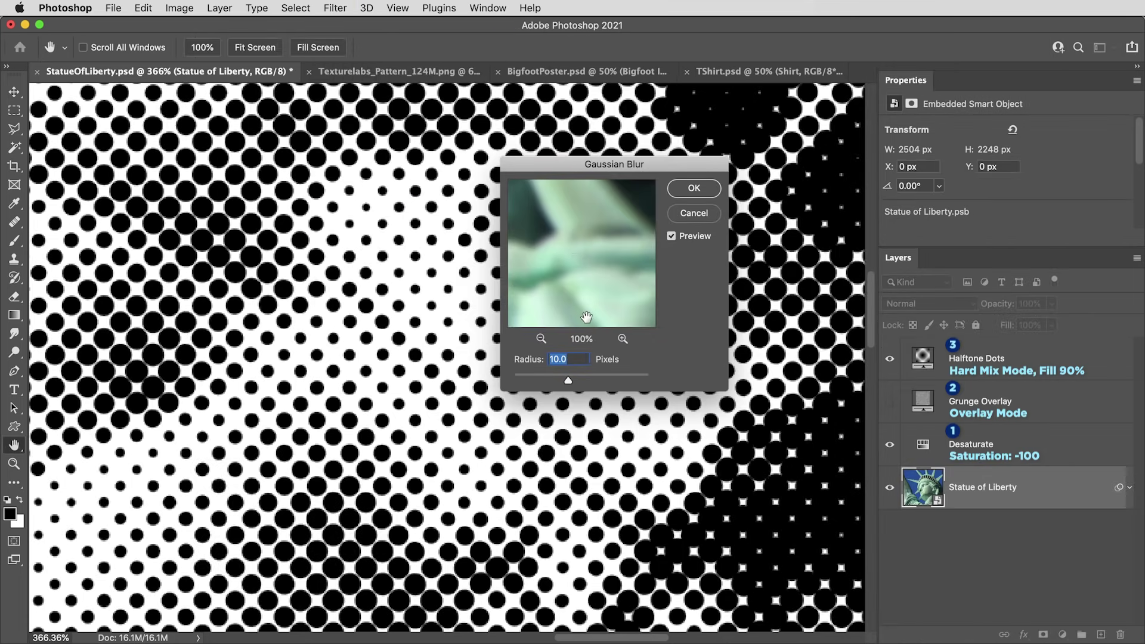
type("2")
left_click_drag(599, 163, 743, 168)
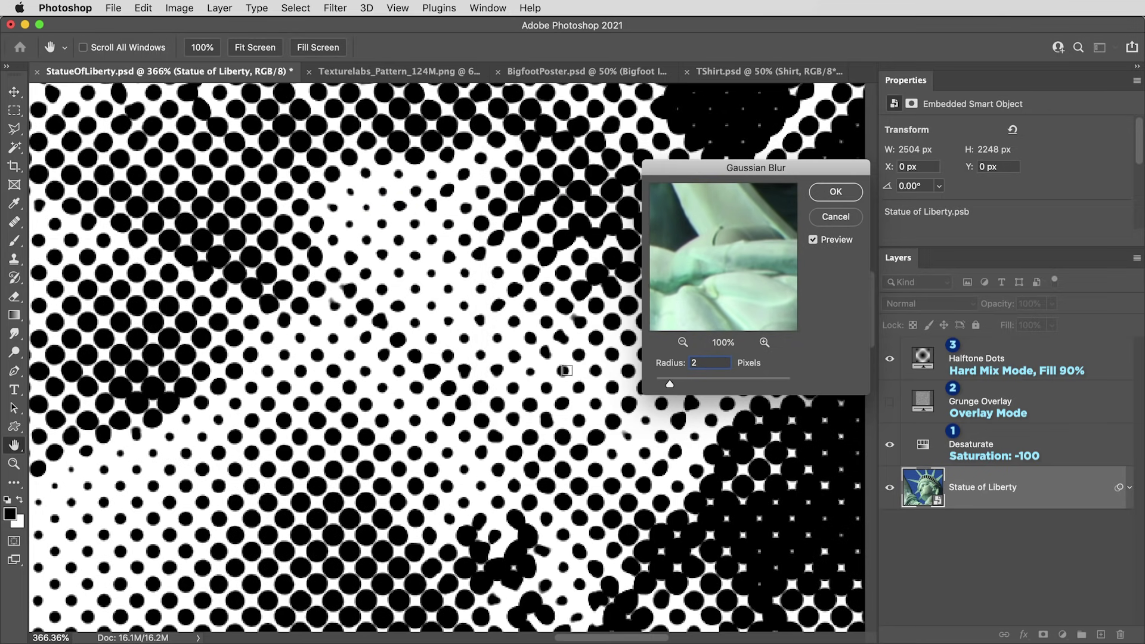
key("Return")
key("super+0")
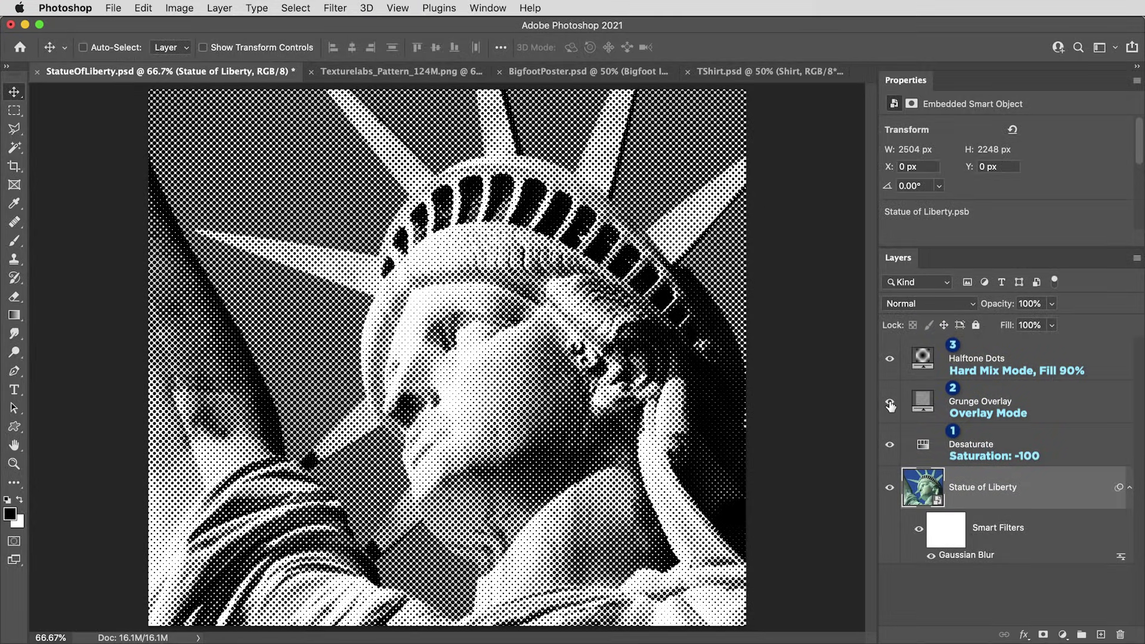
- Turn the Grunge Overlay layer back on, toggling it to compare the effect
left_click(890, 404)
key("z")
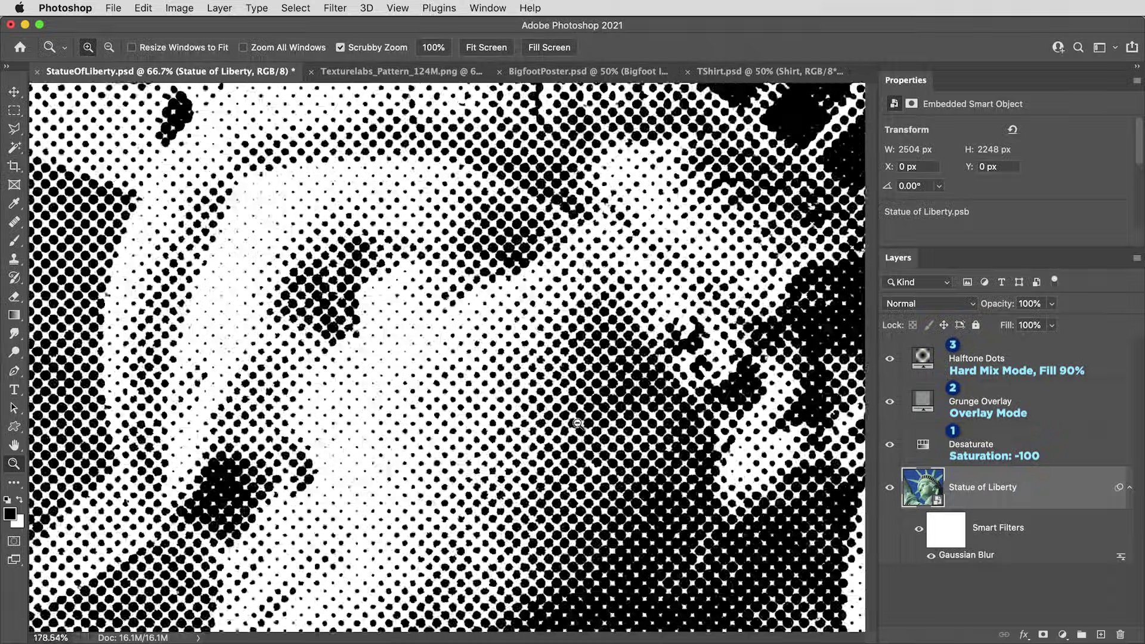
left_click_drag(516, 357, 586, 424)
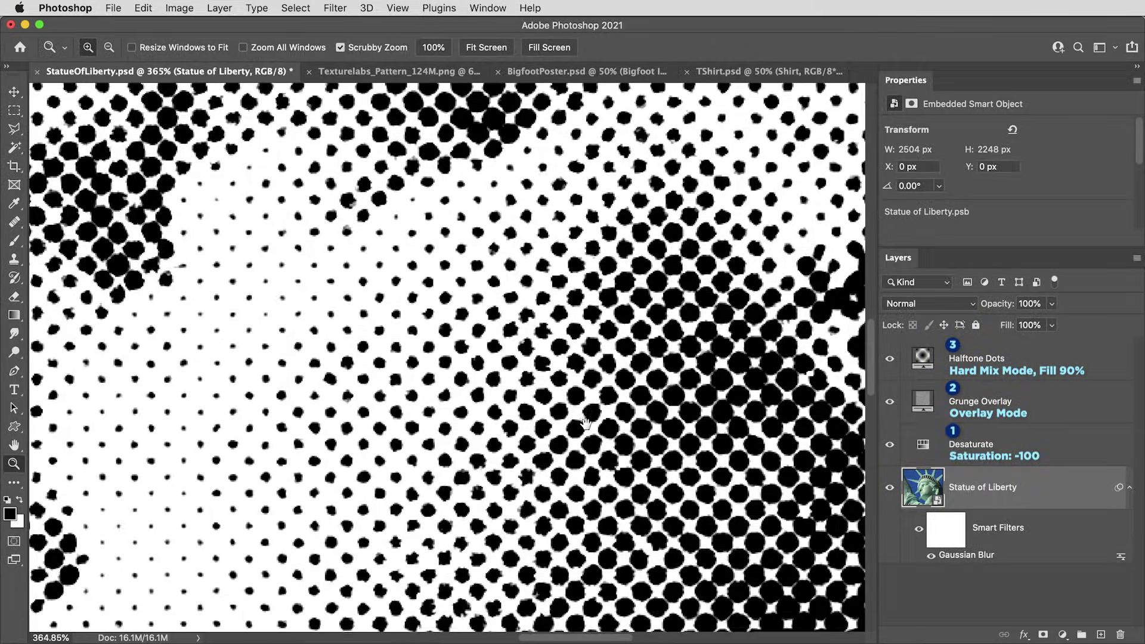
left_click(889, 402)
left_click(889, 403)
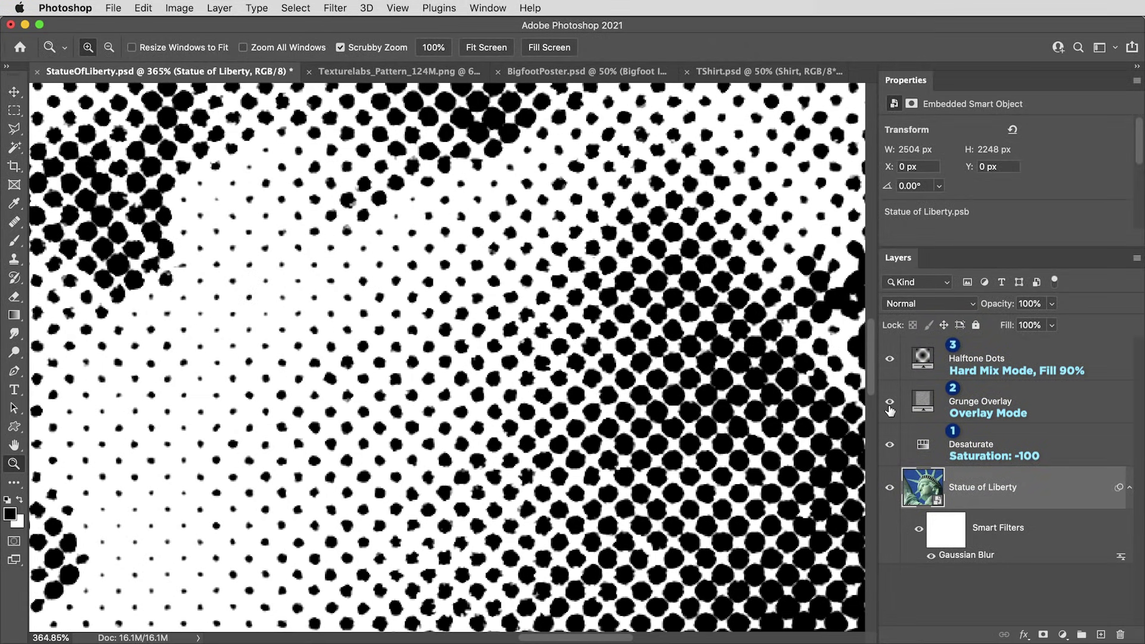
key("super+0")
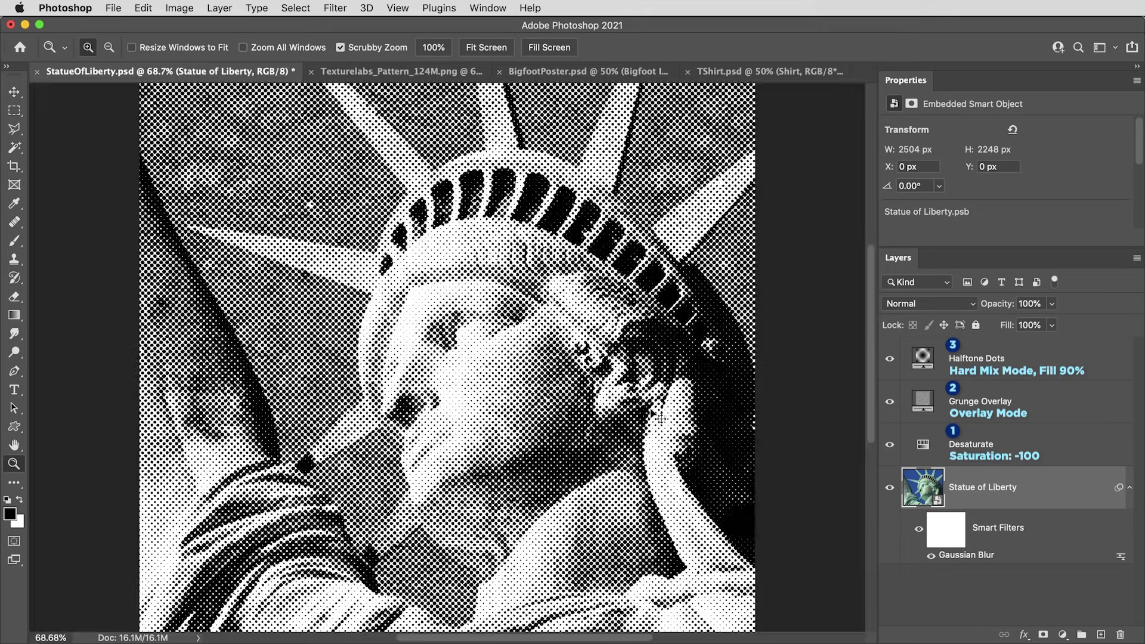
key("v")
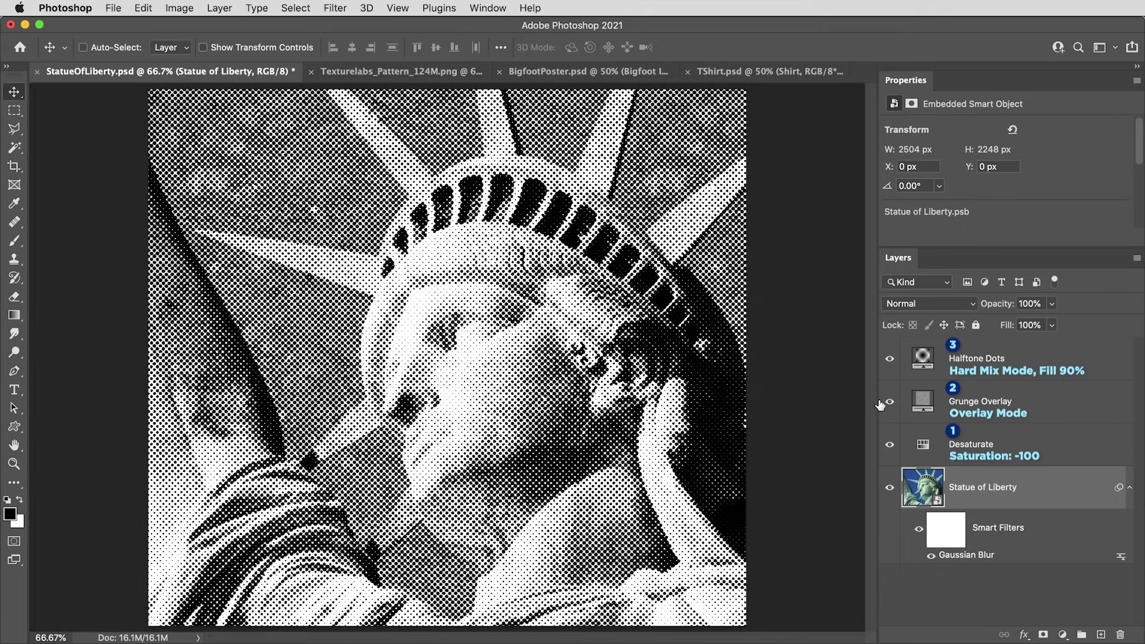
left_click(888, 404)
left_click(887, 404)
- Add a maskless Gradient Map adjustment layer above Halftone Dots
left_click(1028, 361)
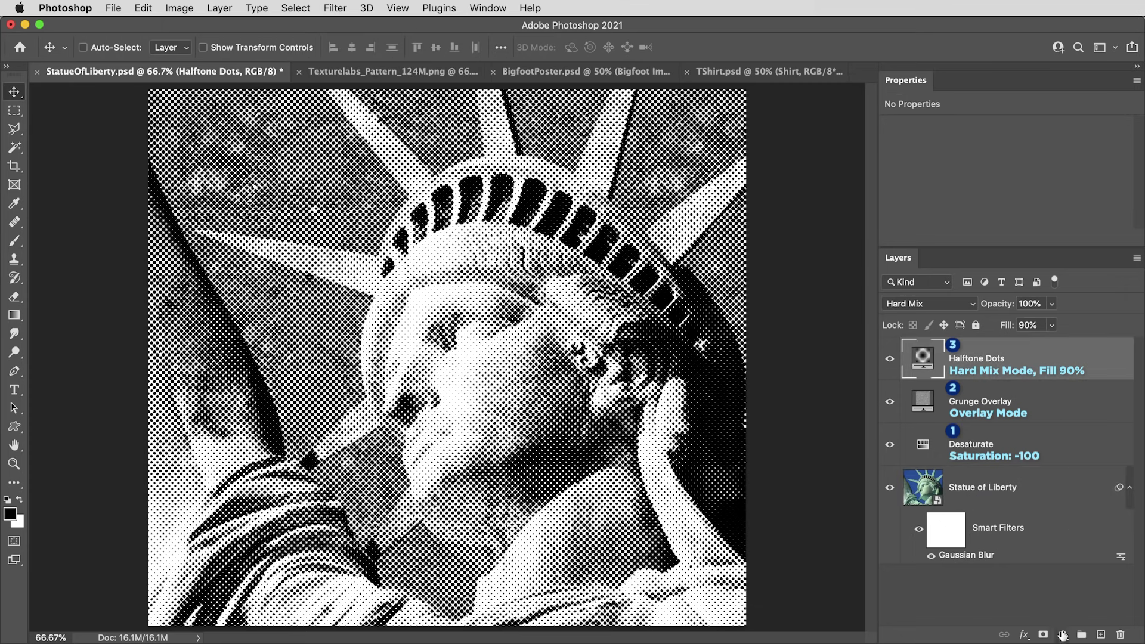
left_click(1064, 635)
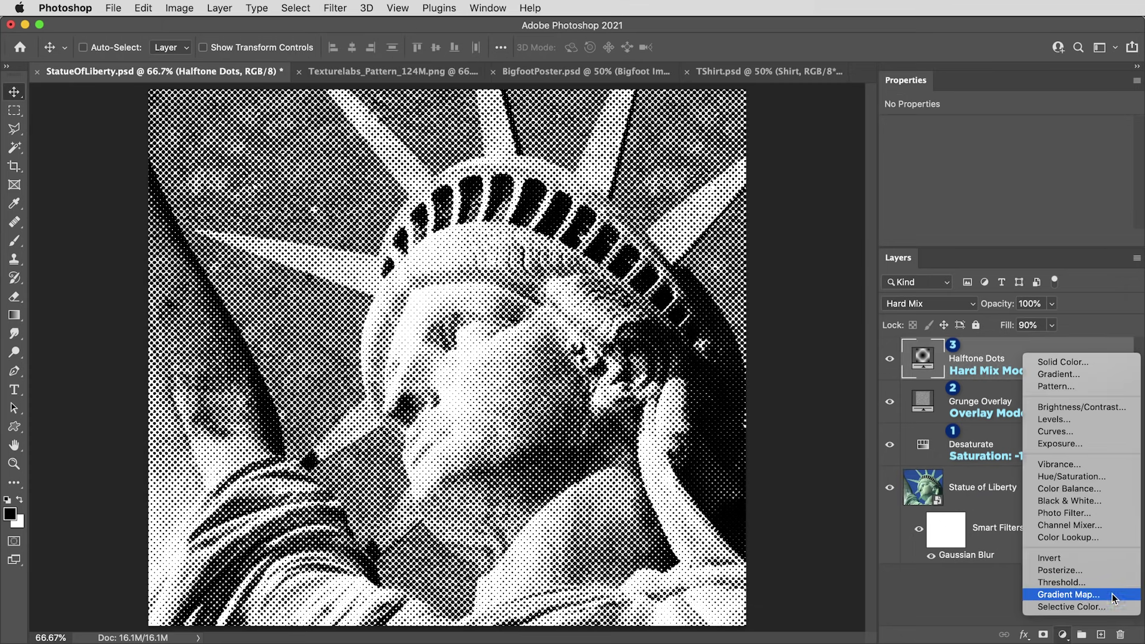
left_click(1081, 593)
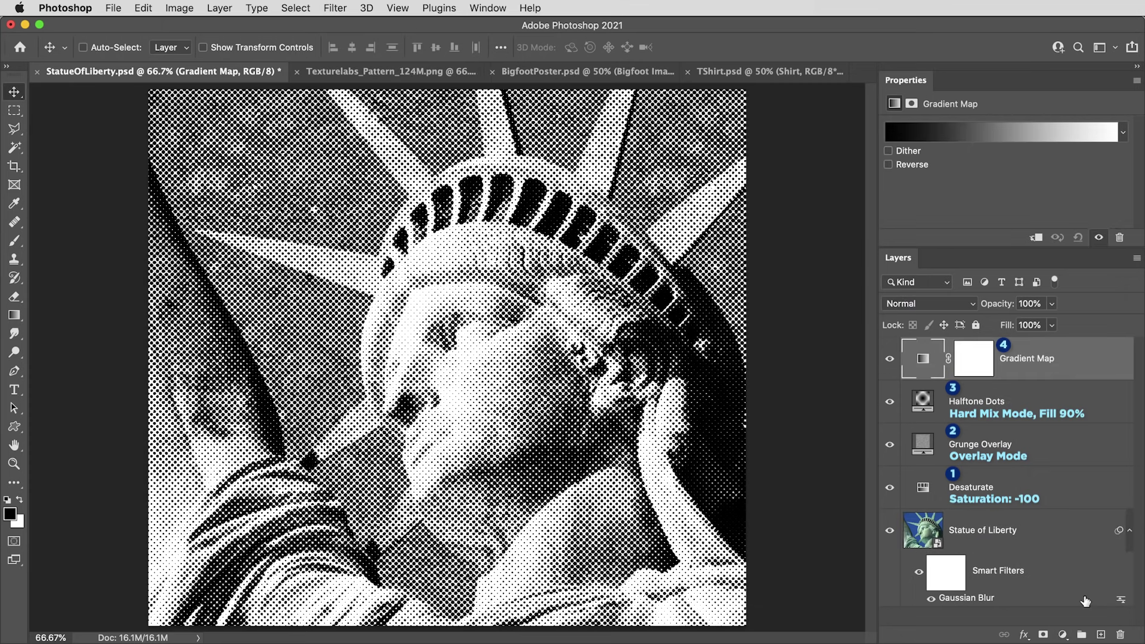
right_click(972, 363)
left_click(997, 389)
- Apply the black and cream Single Color preset from the Texturelabs_Halftones gradients
left_click(1031, 130)
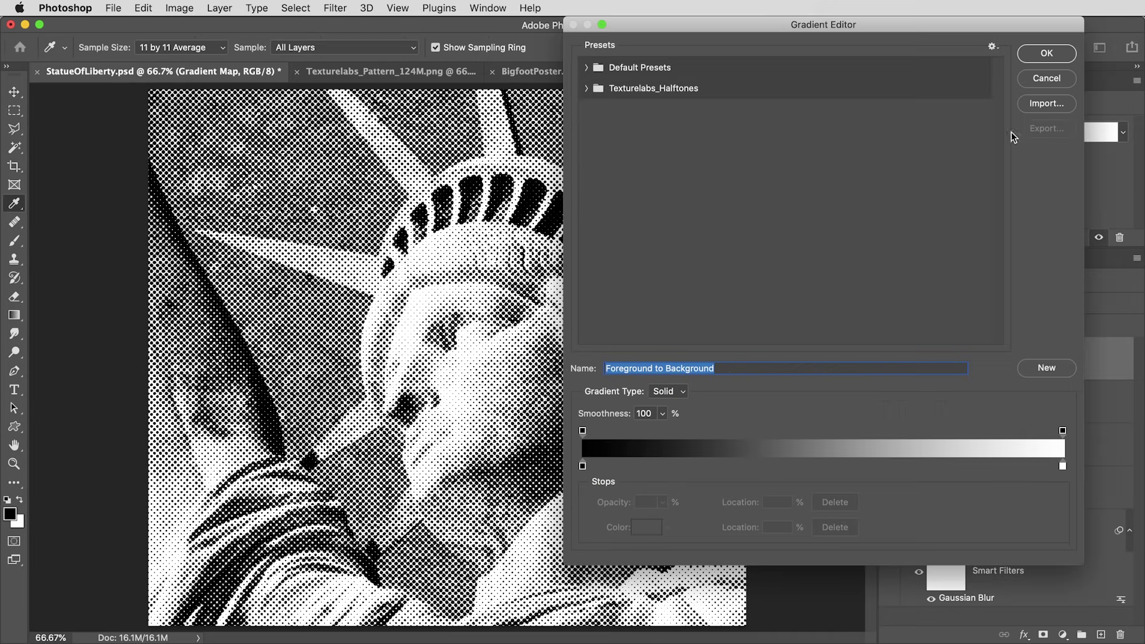
left_click(584, 88)
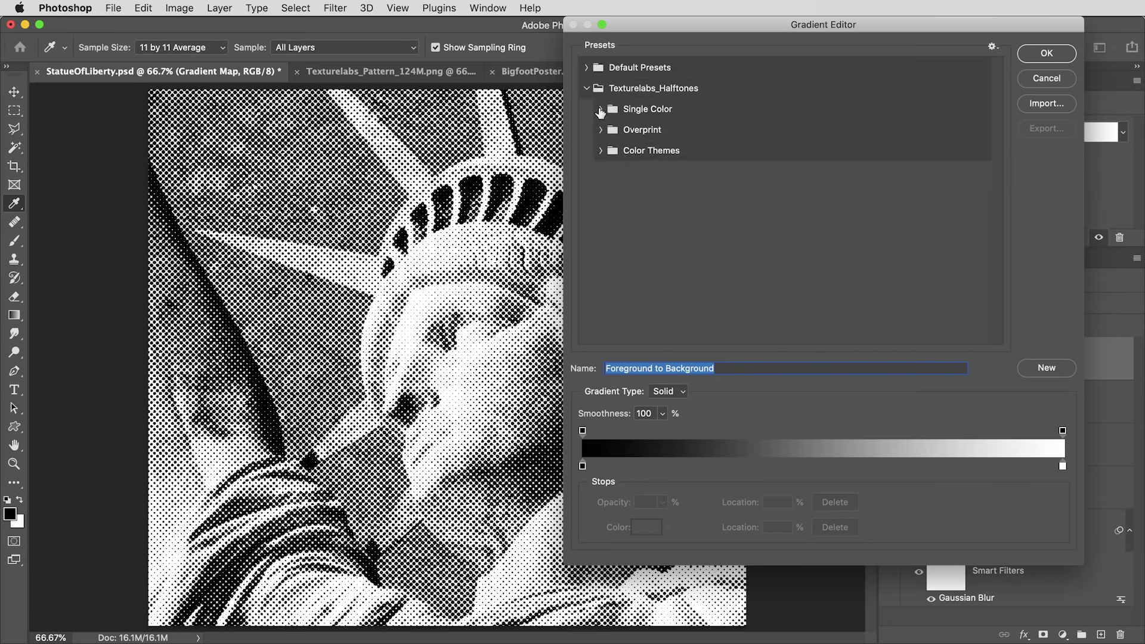
left_click(600, 109)
left_click(632, 130)
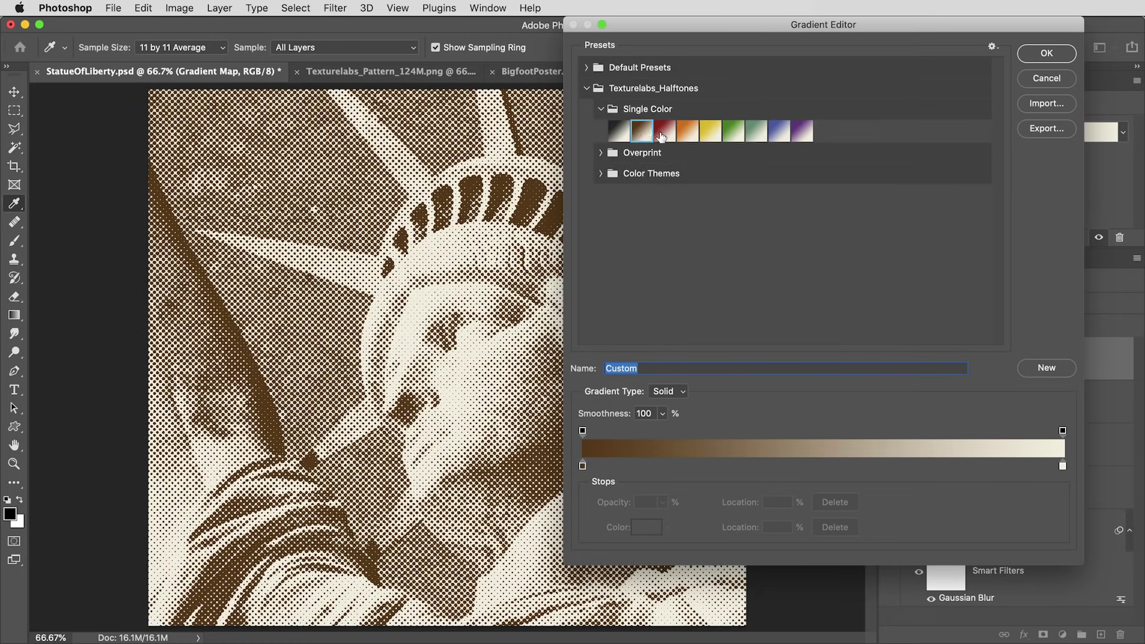
left_click(662, 133)
left_click(601, 153)
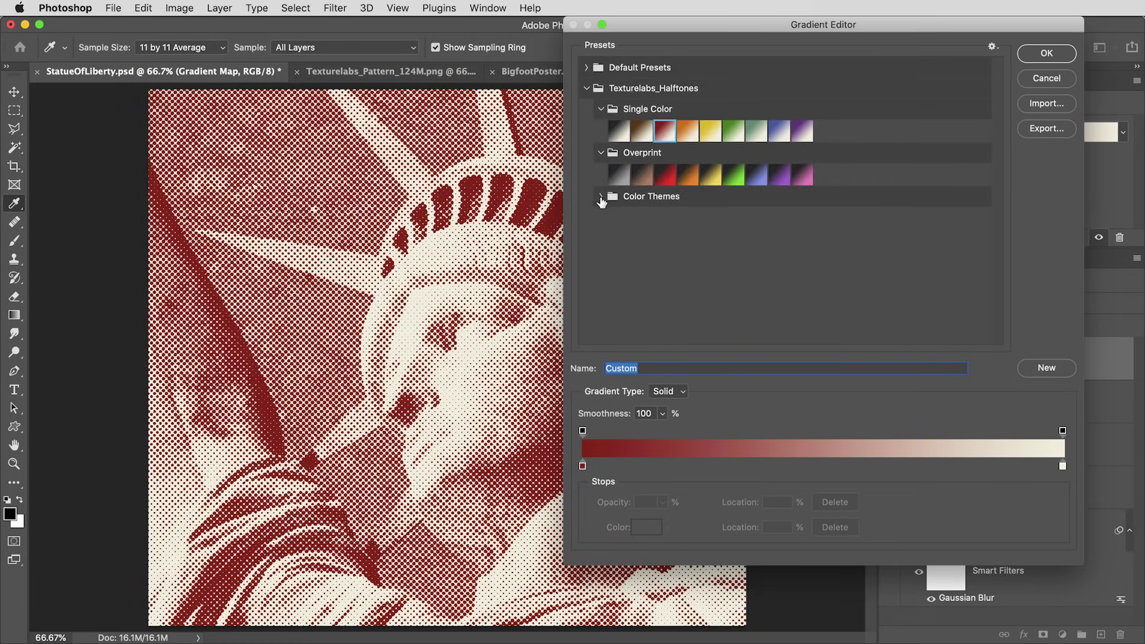
left_click(601, 198)
left_click(640, 218)
left_click(663, 222)
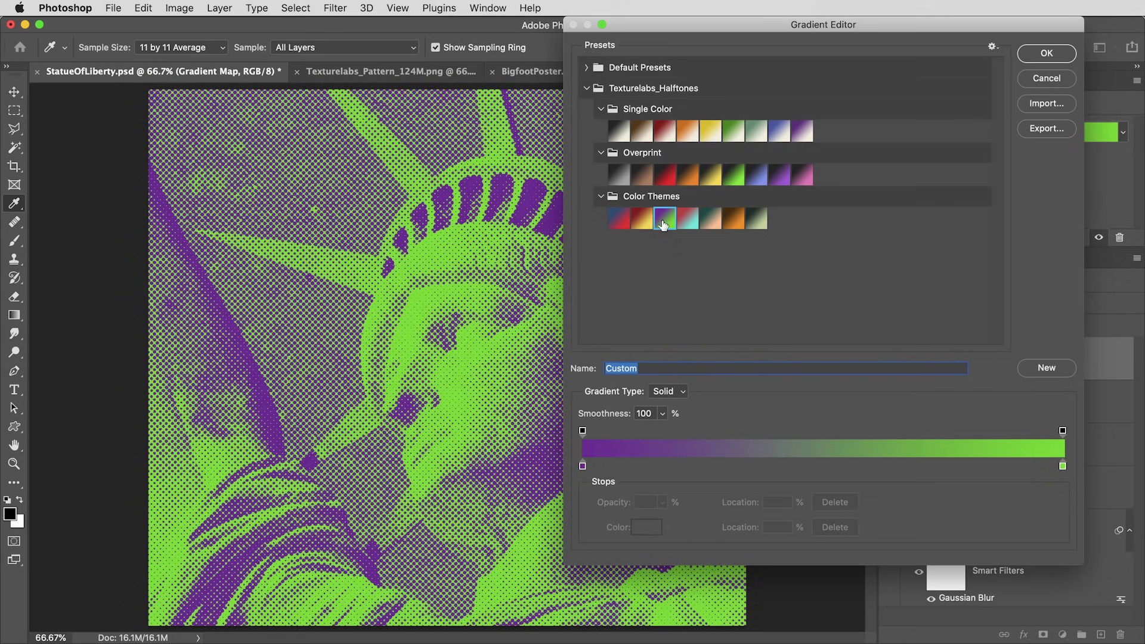
left_click(686, 221)
left_click(664, 176)
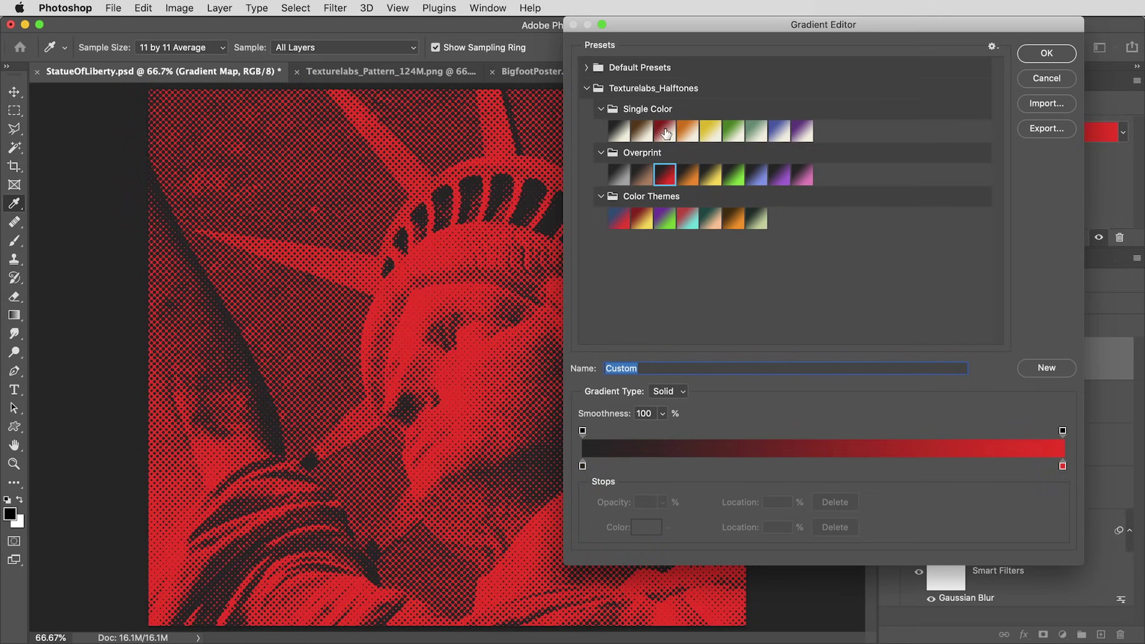
left_click(665, 131)
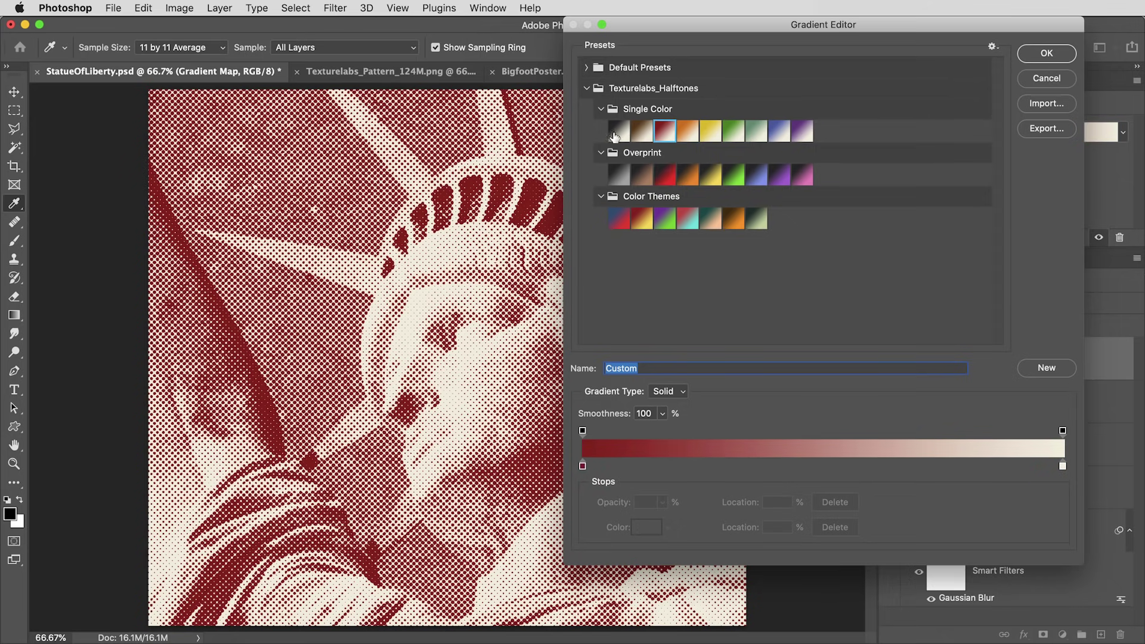
left_click(618, 131)
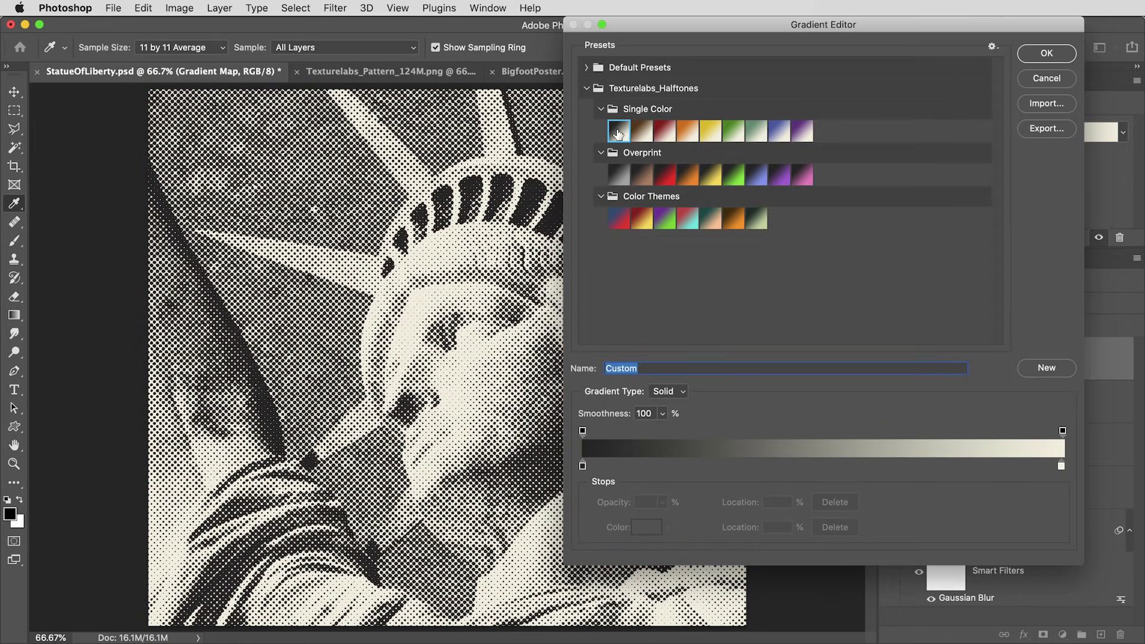
left_click(1046, 52)
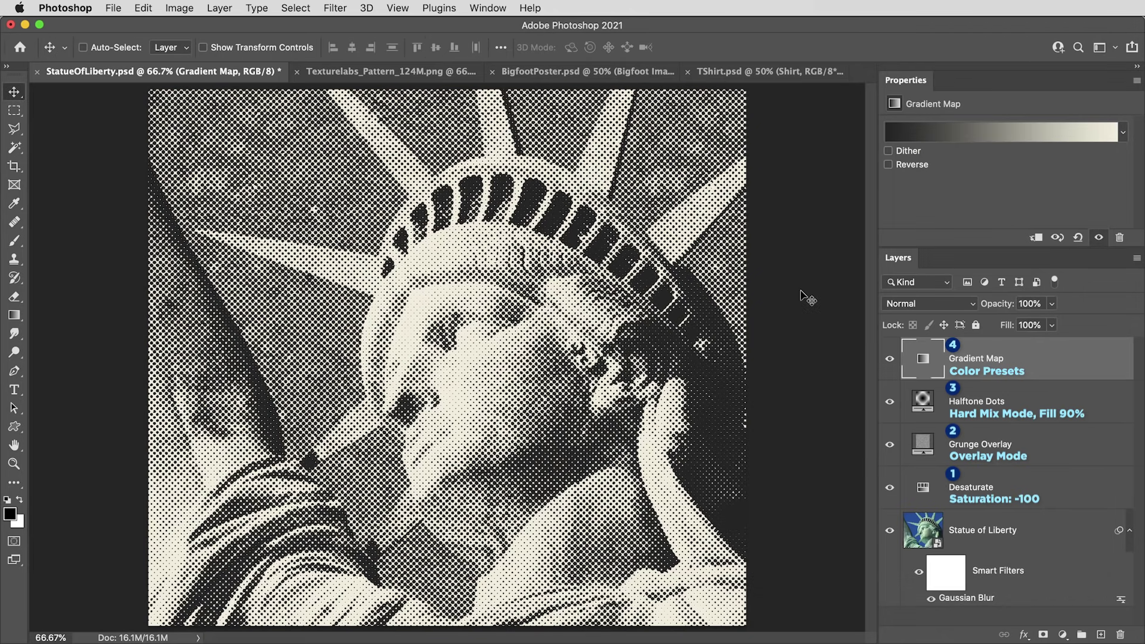
- Define the Texturelabs_Pattern texture as a pattern named Paper Screen and close its document
left_click(376, 75)
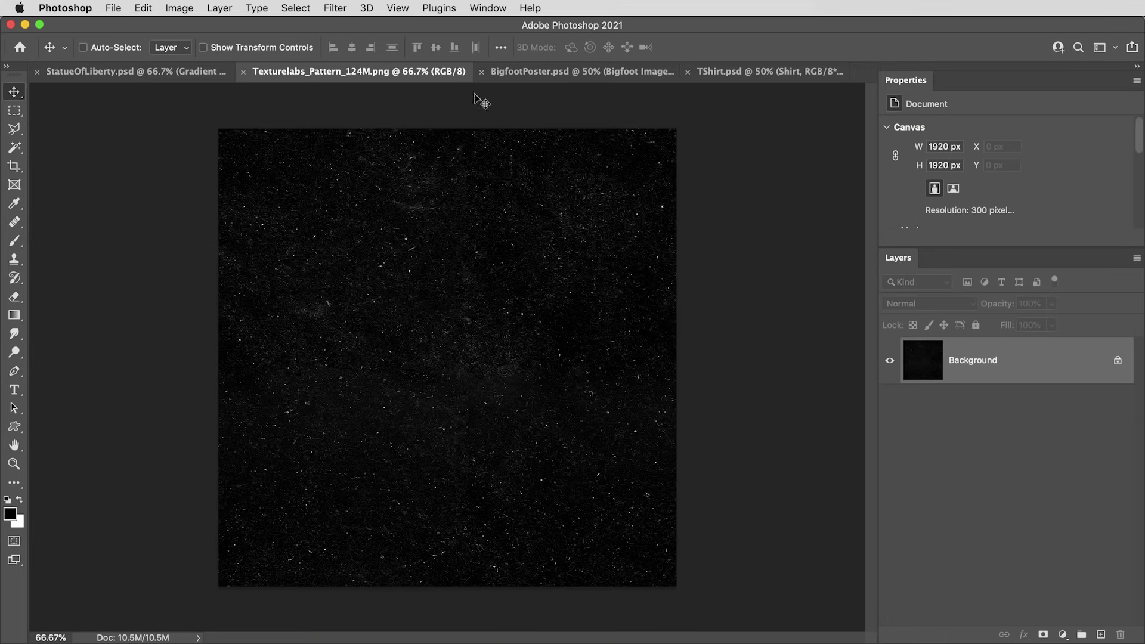
left_click(145, 7)
left_click(218, 416)
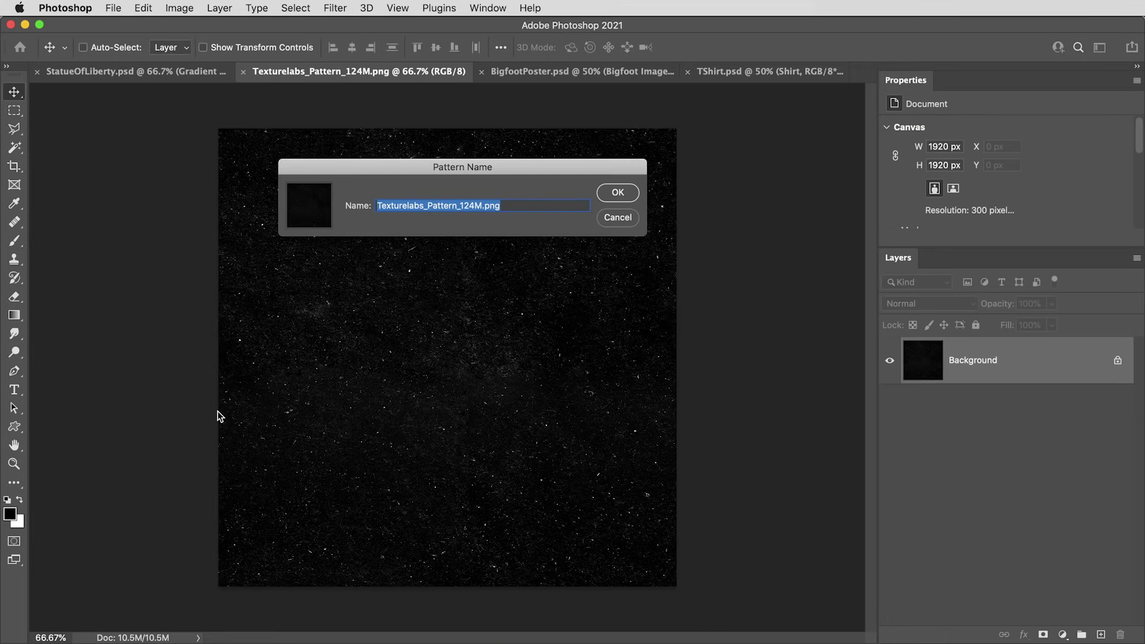
type("Paper Screen")
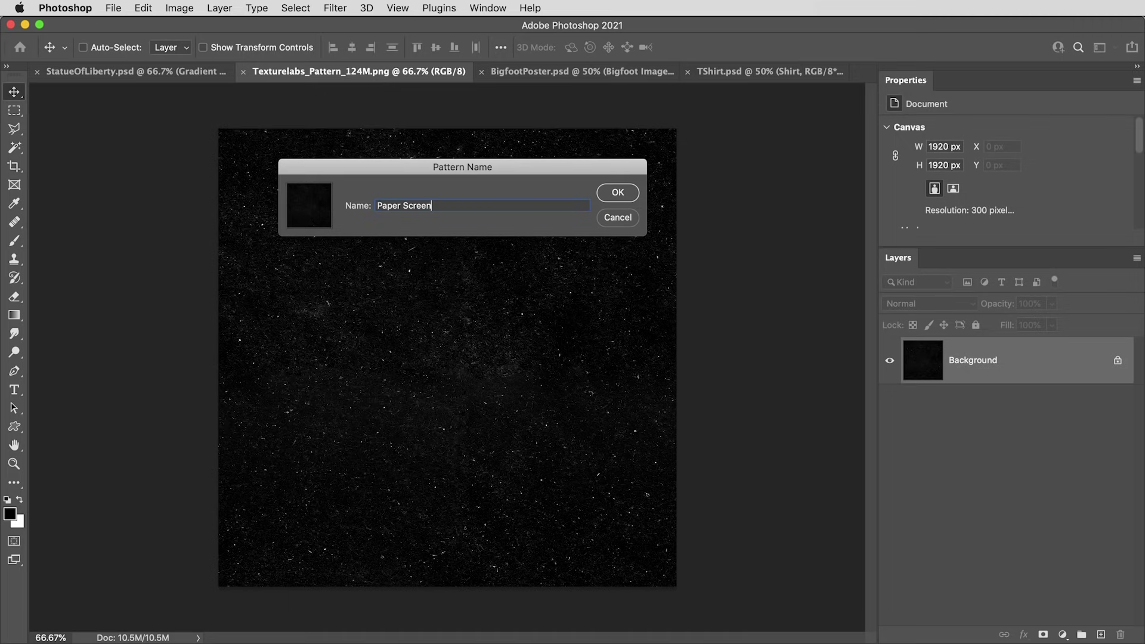
key("Return")
key("super+w")
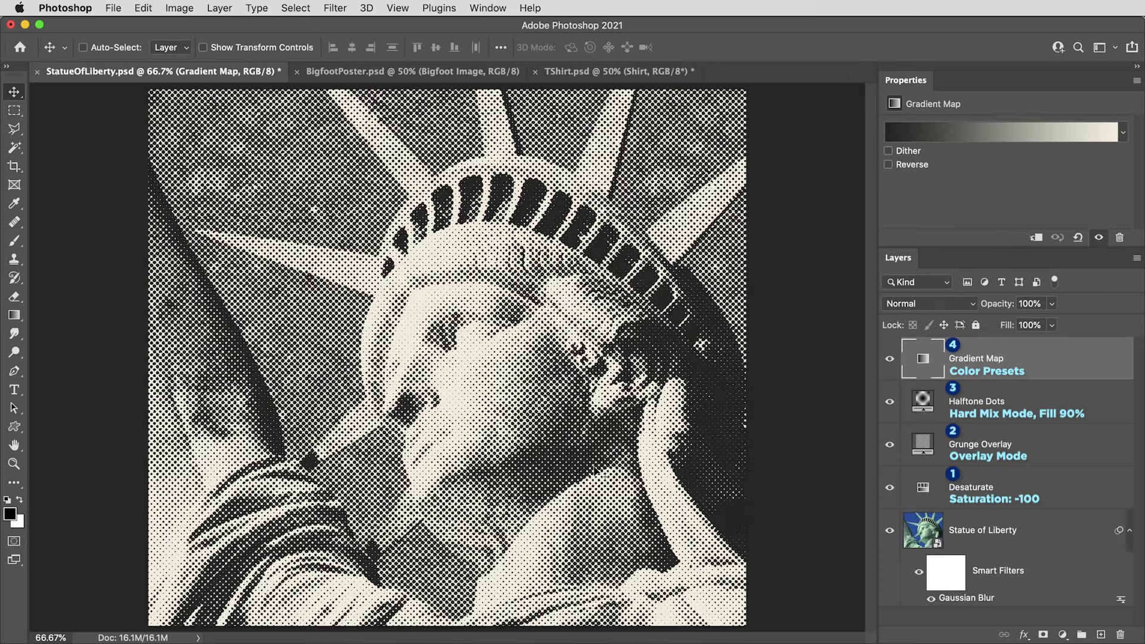
- Add a Pattern fill layer using the Paper Screen pattern and name it Paper Screen
left_click(1062, 634)
left_click(1049, 388)
left_click(828, 174)
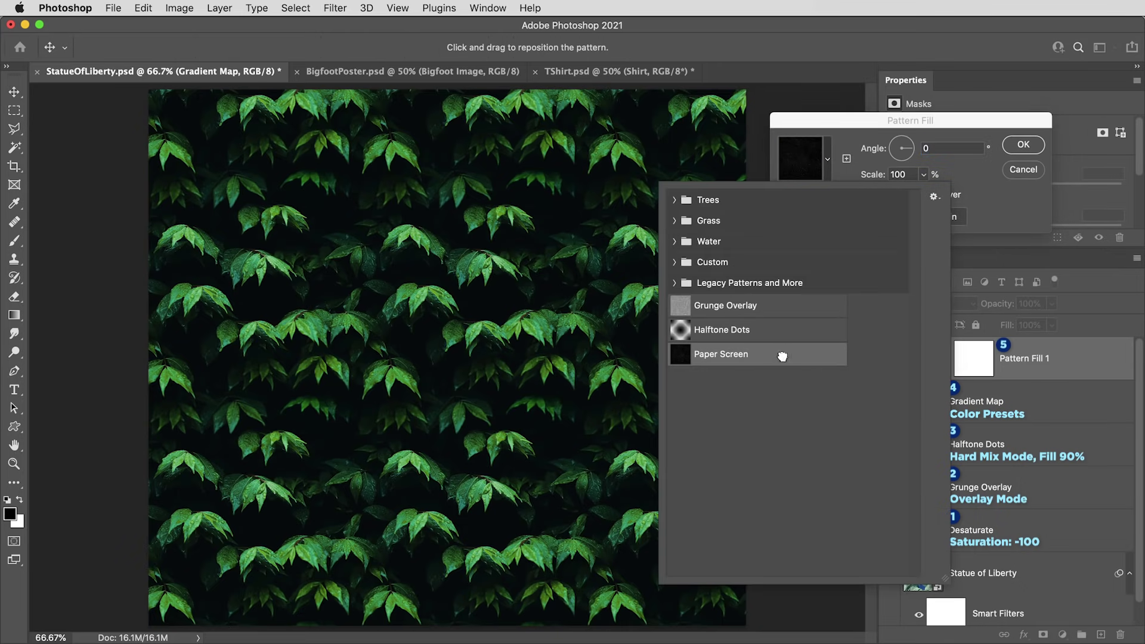
left_click(785, 356)
left_click(1023, 145)
double_click(1021, 360)
type("Paper Screen")
key("Return")
- Delete the Paper Screen layer's mask, offset the texture, and blend it in Screen mode
right_click(981, 362)
left_click(1017, 385)
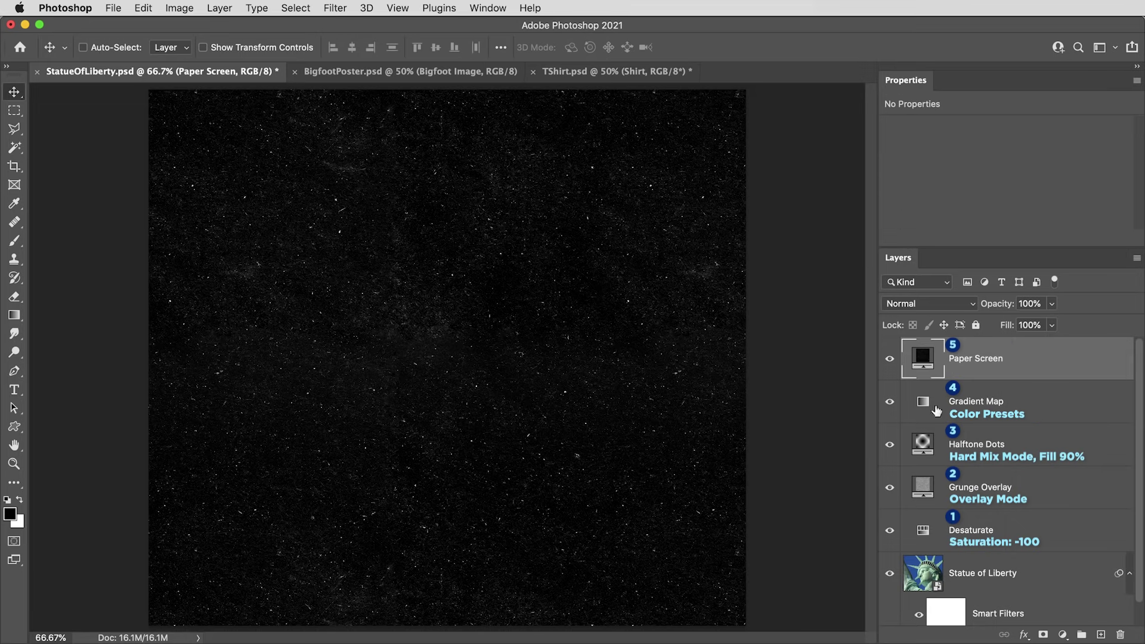
left_click_drag(595, 335, 633, 352)
left_click(902, 304)
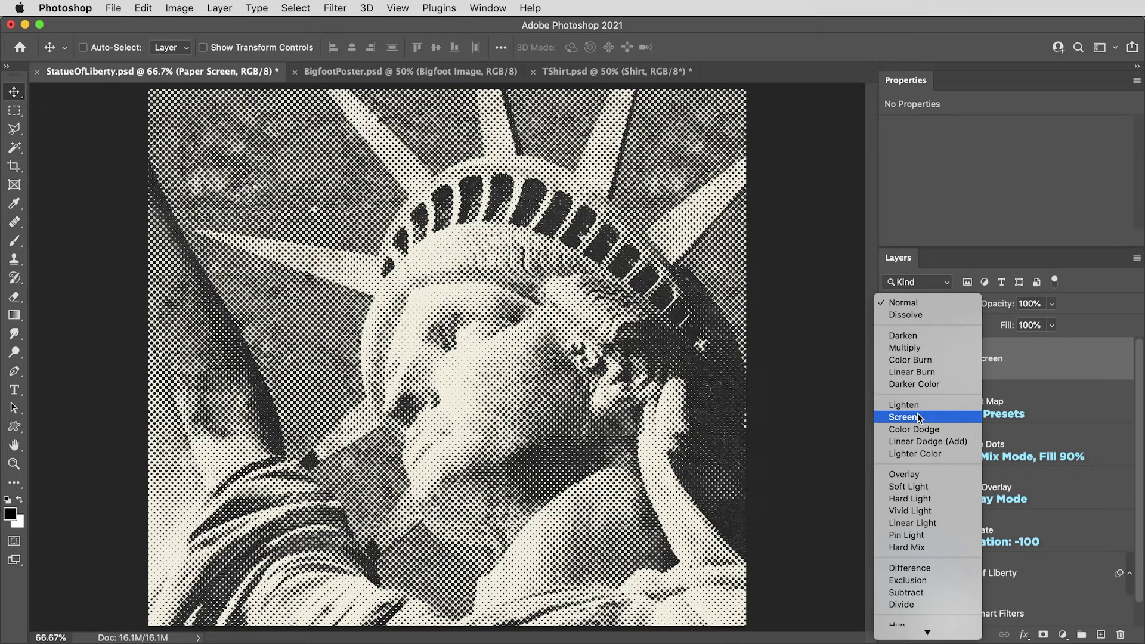
left_click(917, 417)
key("super+1")
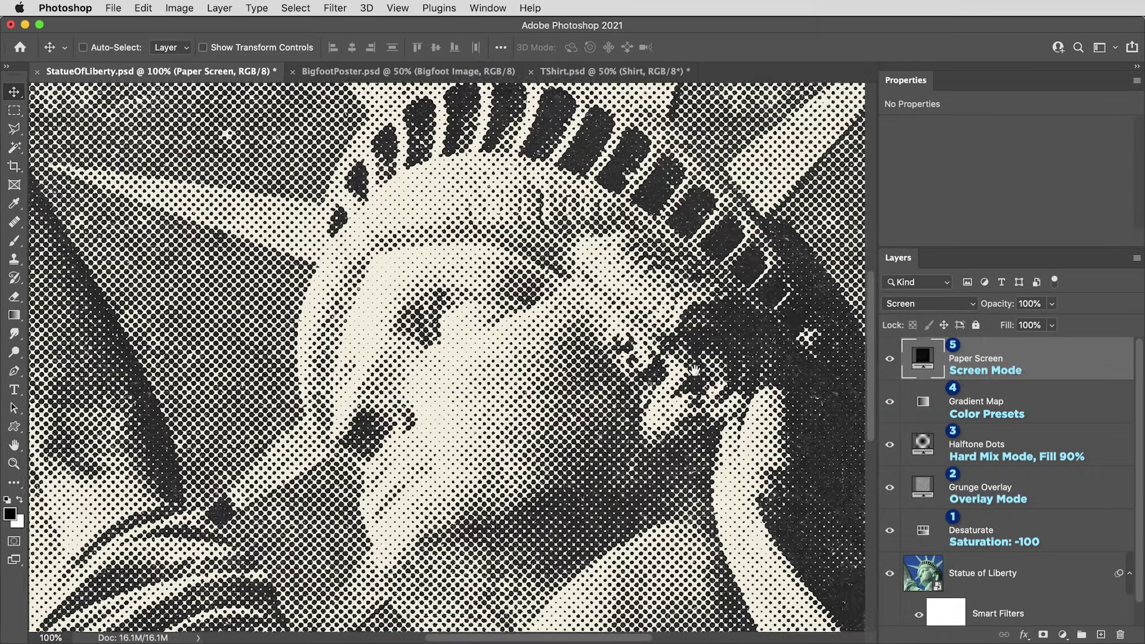
left_click(891, 360)
left_click(891, 361)
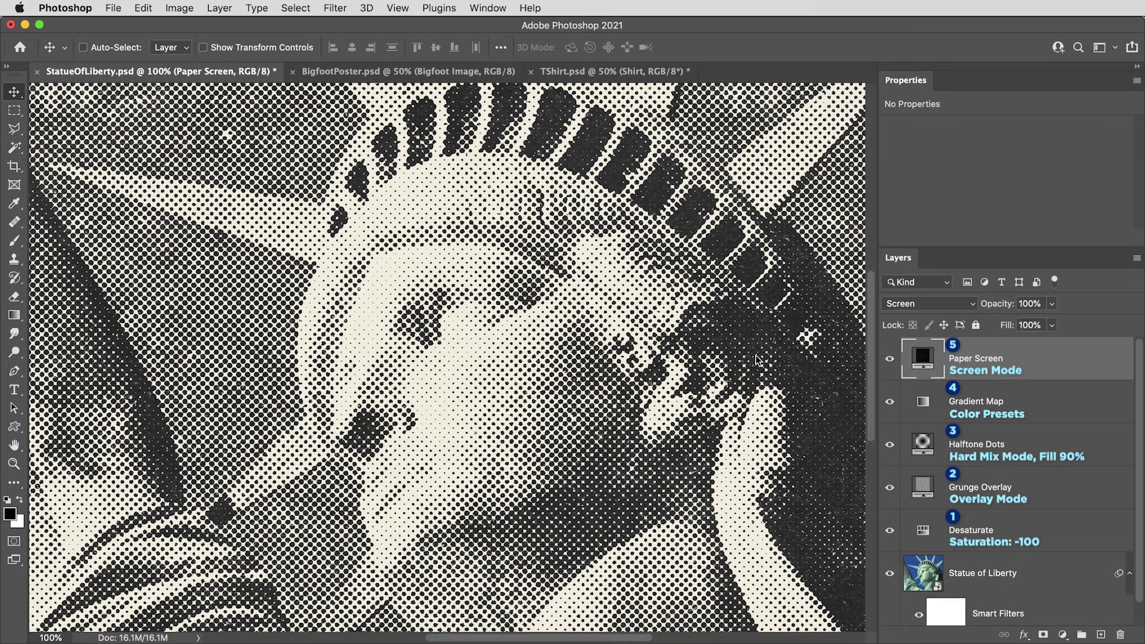
- Group the layers from Paper Screen down to Desaturate and name the group Halftone
key("super+minus")
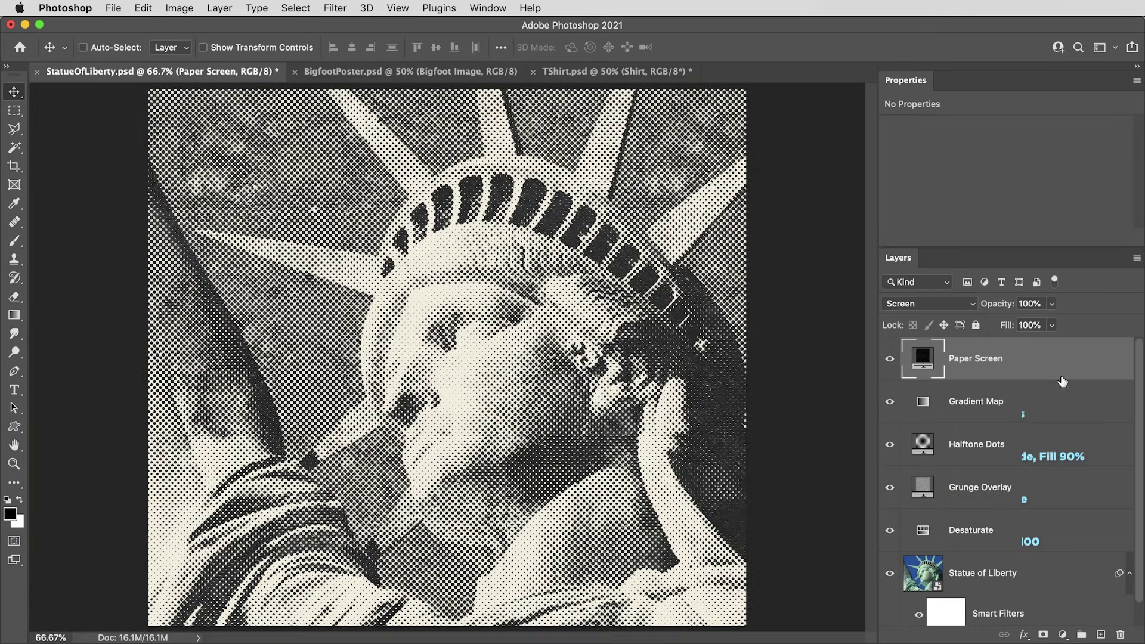
left_click(1041, 536, "shift")
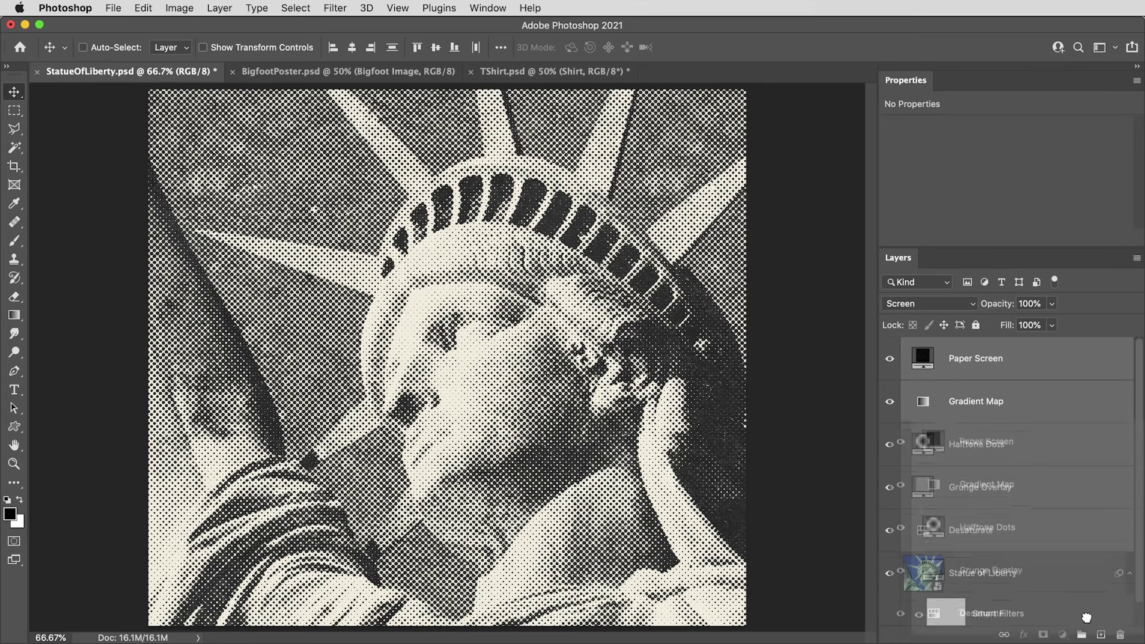
left_click(1081, 634)
double_click(945, 347)
type("Halftone")
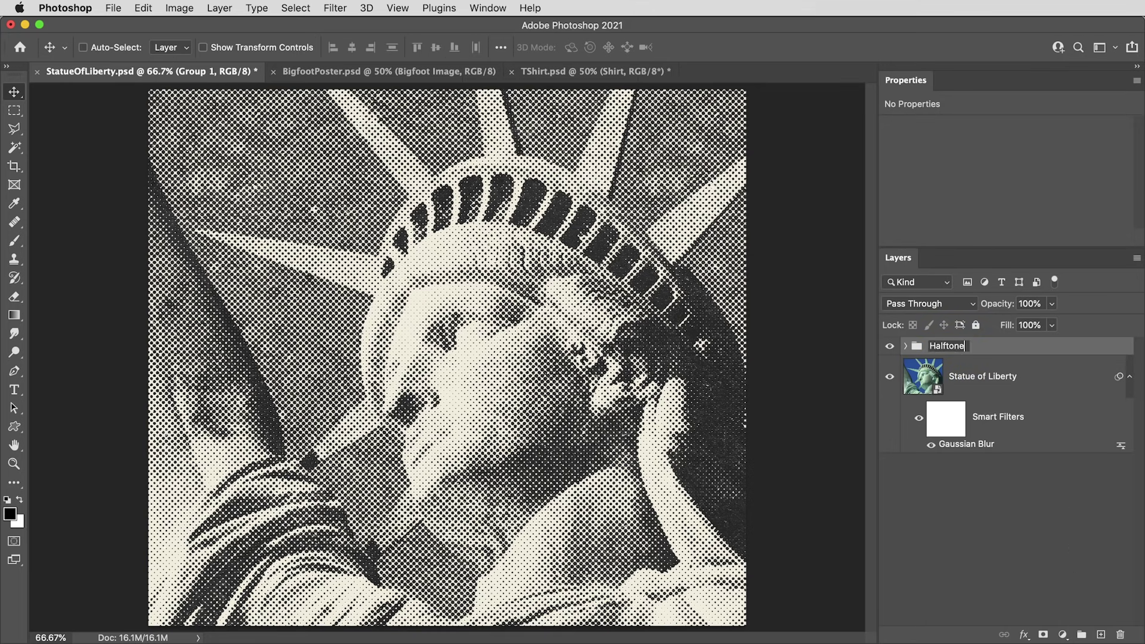
key("Return")
- Toggle the Halftone group's visibility to compare before and after, leaving it on
left_click(889, 347)
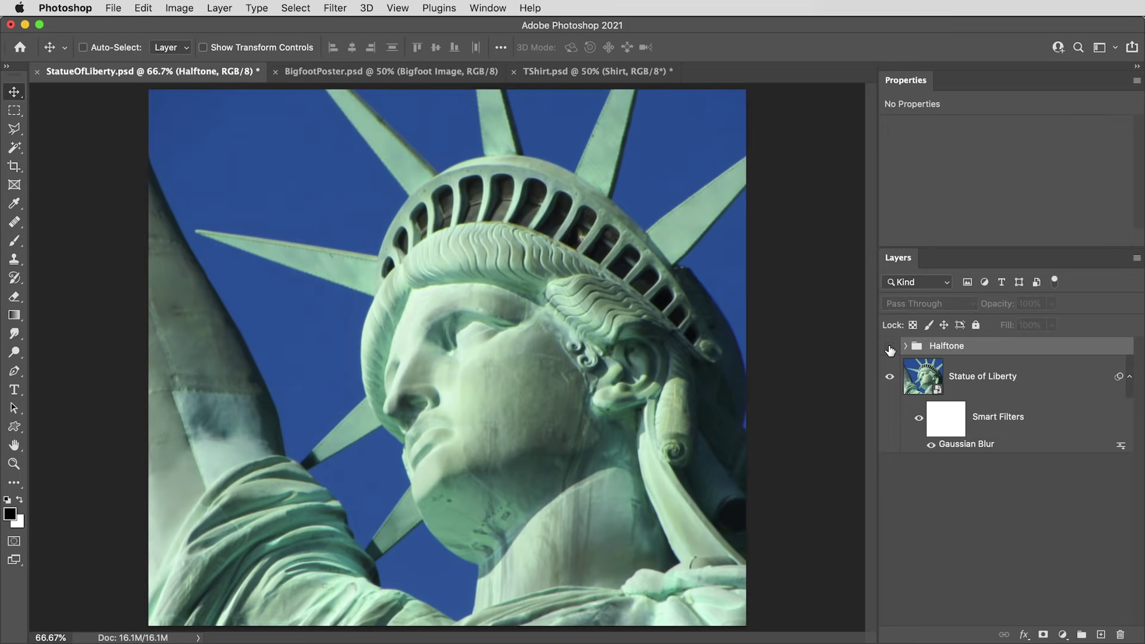
left_click(890, 347)
left_click(890, 347)
left_click(890, 347)
- Copy the Halftone group into the Bigfoot poster document and hide it to see the colour poster
mouse_move(643, 310)
left_mouse_down()
mouse_move(582, 350)
mouse_move(659, 325)
mouse_move(644, 311)
left_mouse_up()
left_click_drag(1009, 352, 512, 287)
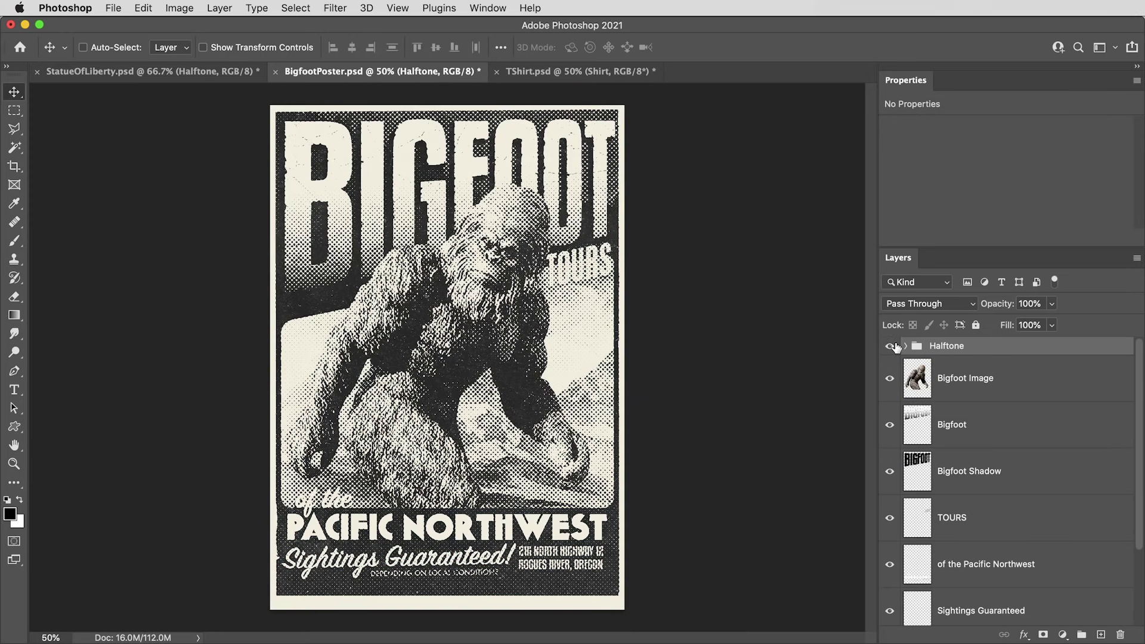
left_click(891, 346)
- Show the poster artwork in Illustrator, then toggle the Bigfoot Image layer in Photoshop
key("super+Tab")
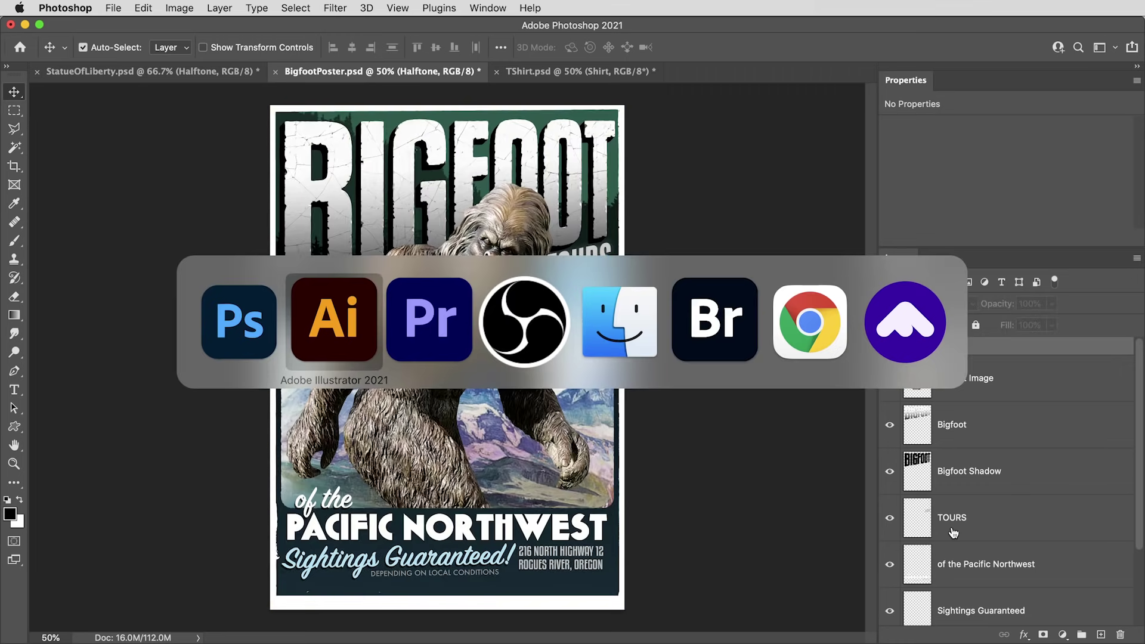
key("super+a")
key("super+Tab")
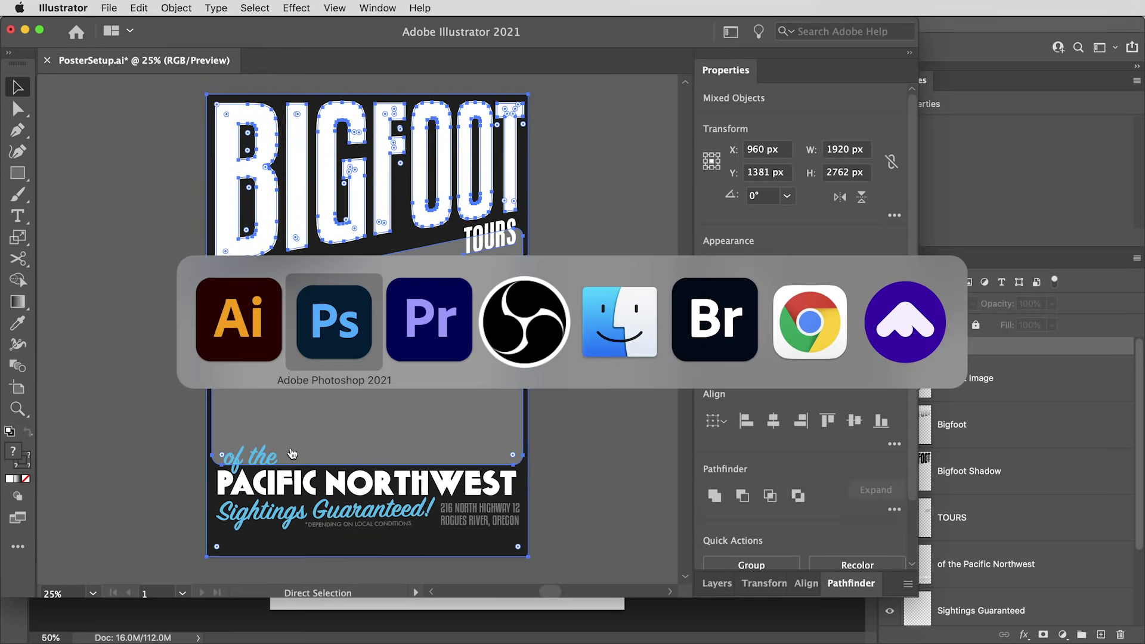
left_click(889, 379)
left_click(889, 379)
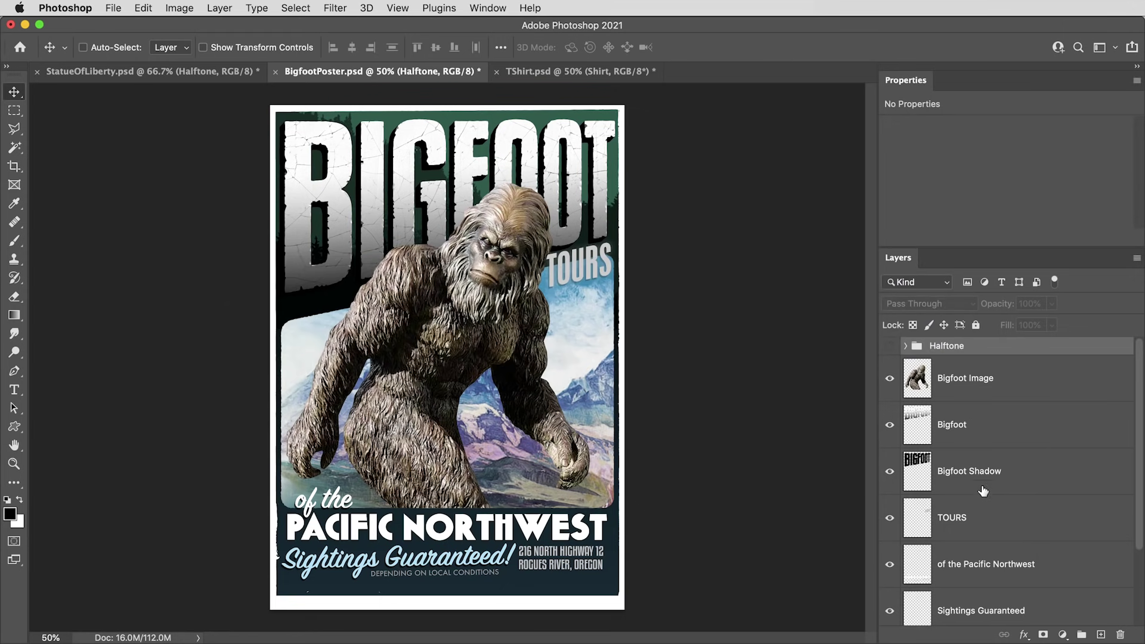
- At 66.7% zoom, toggle the Halftone group to compare it with the colour poster
key("super+plus")
left_click_drag(605, 250, 606, 350)
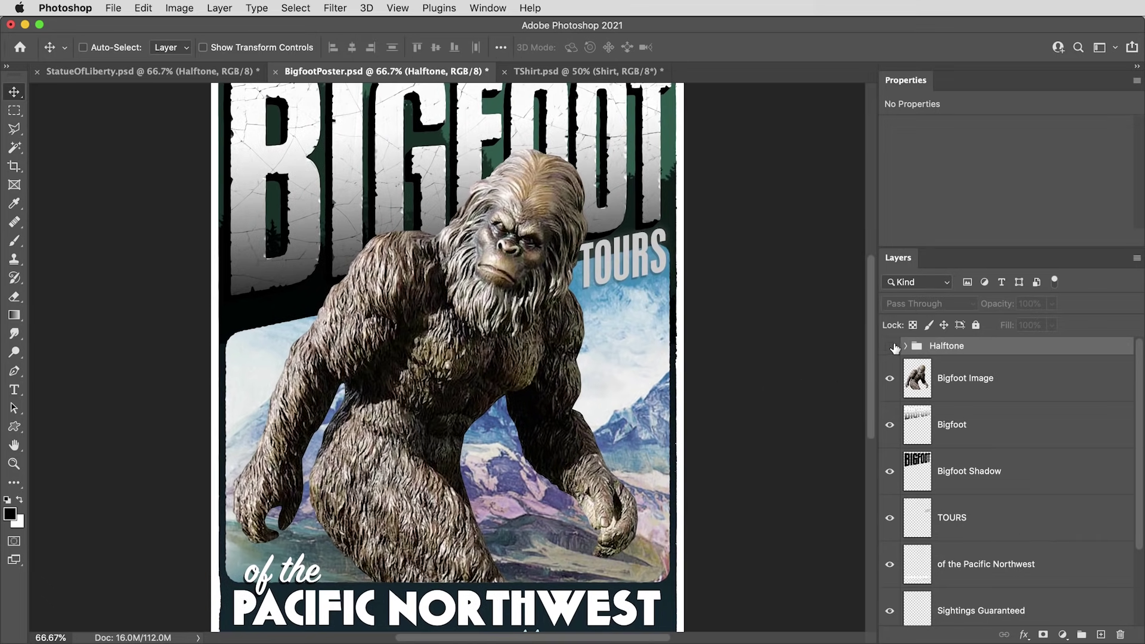
left_click(890, 346)
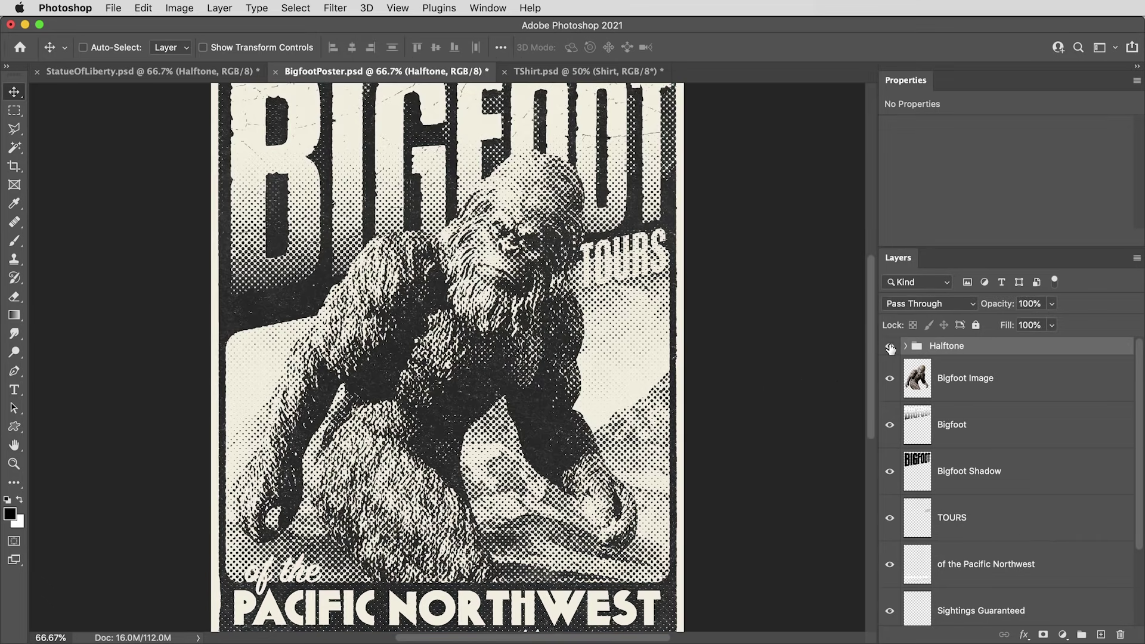
left_click(890, 346)
left_click(890, 346)
- Hide the Bigfoot title layers, compare the halftone on and off, then show the titles again
left_click_drag(890, 425, 890, 471)
left_click_drag(737, 367, 744, 401)
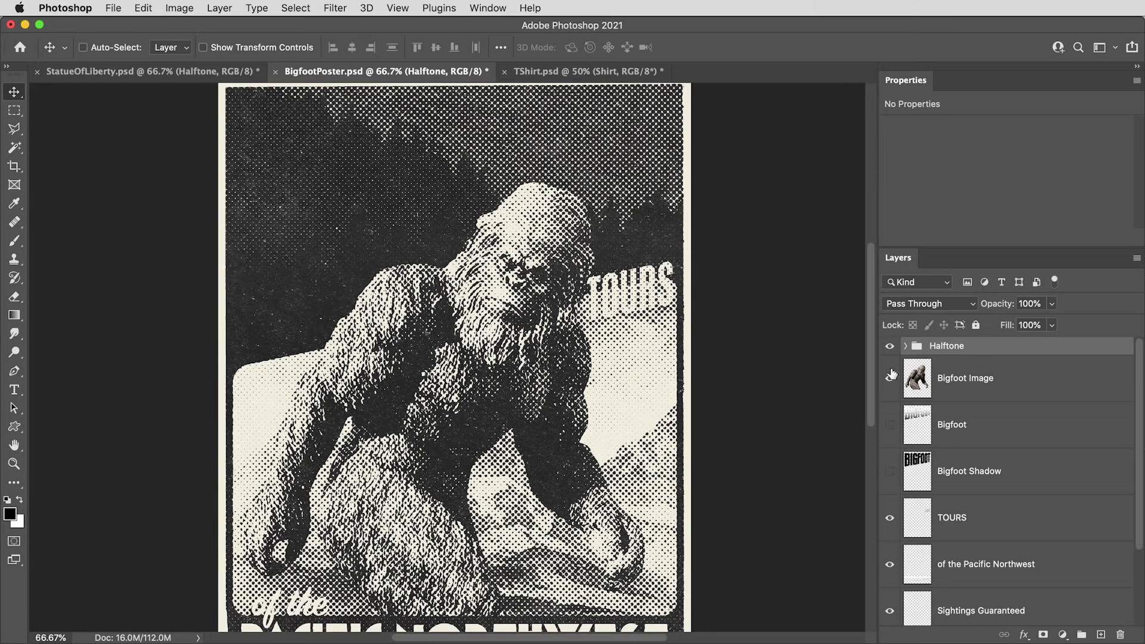
left_click(889, 346)
left_click(889, 346)
left_click_drag(890, 424, 890, 471)
- Set the Halftone Dots pattern fill scale to 20% and inspect the finer dots
left_click(905, 346)
double_click(936, 467)
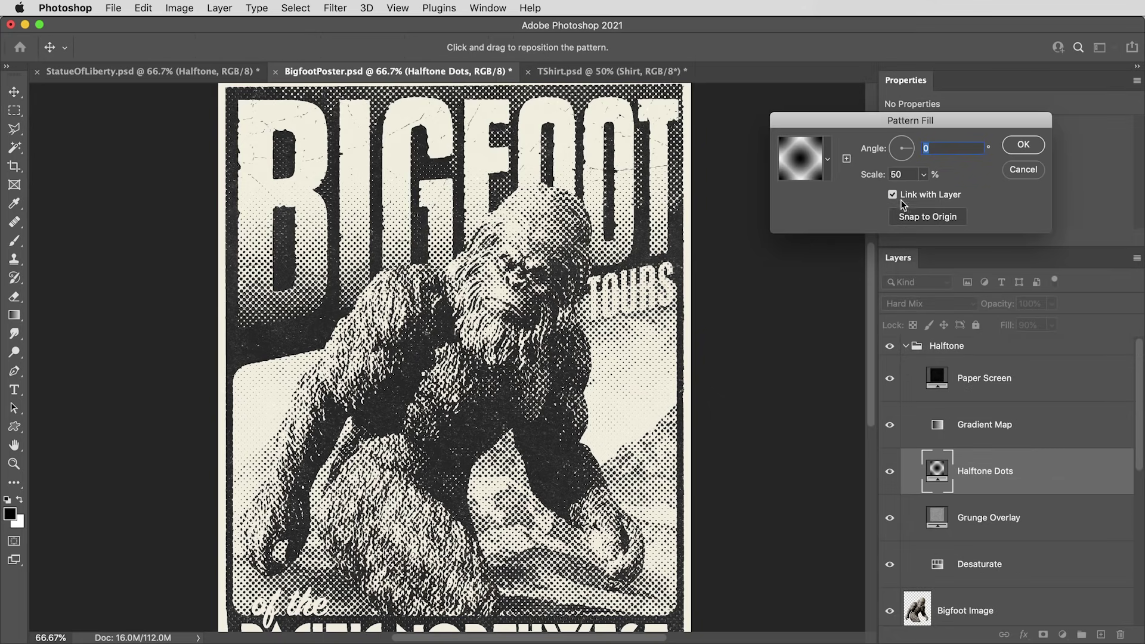
double_click(905, 174)
type("20")
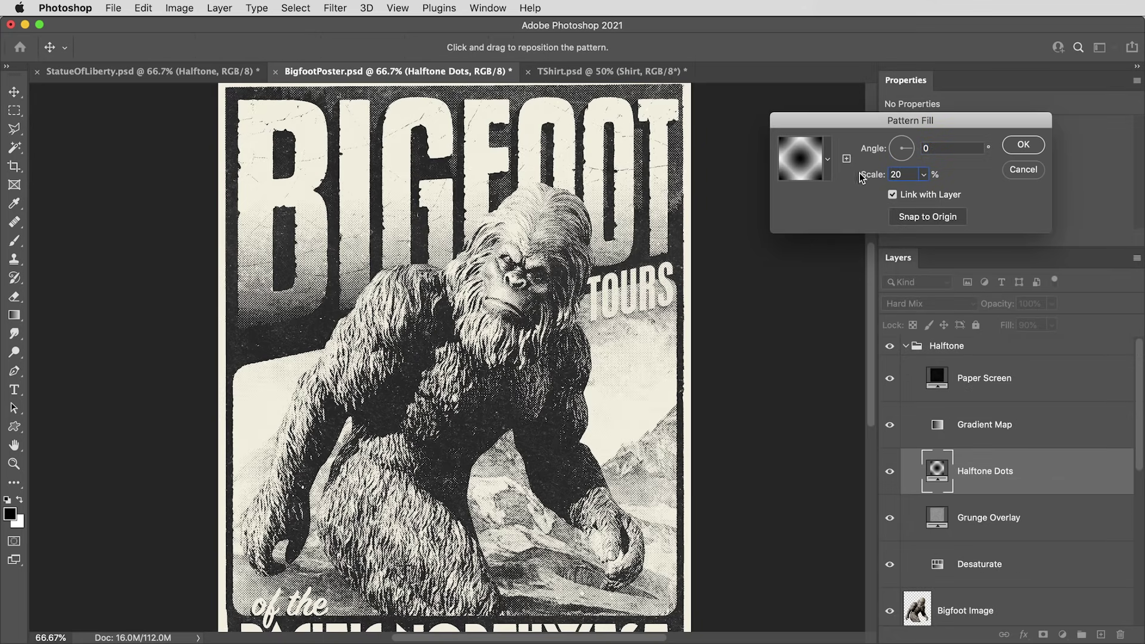
key("Return")
scroll(718, 334, "down", 2)
key("super+equal")
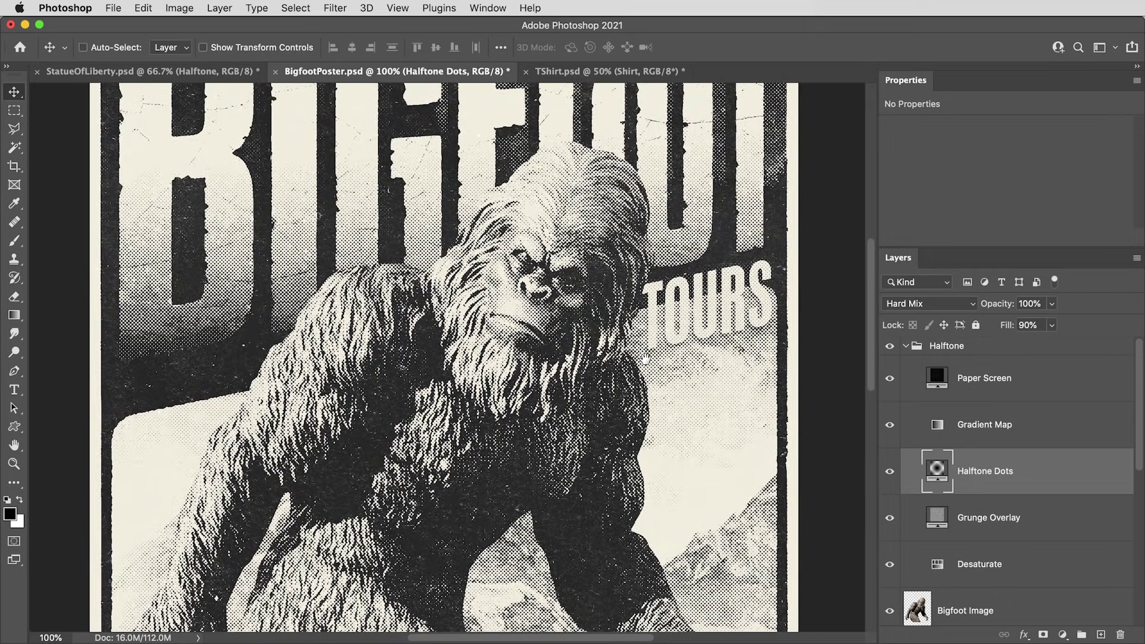
key("super+minus")
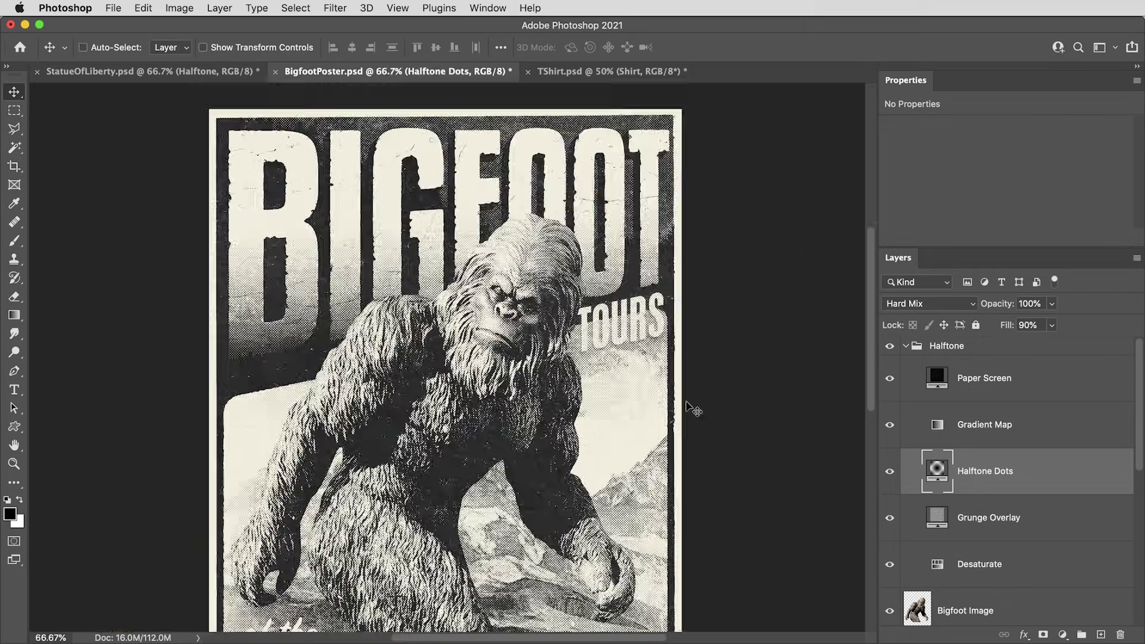
left_click_drag(690, 412, 690, 355)
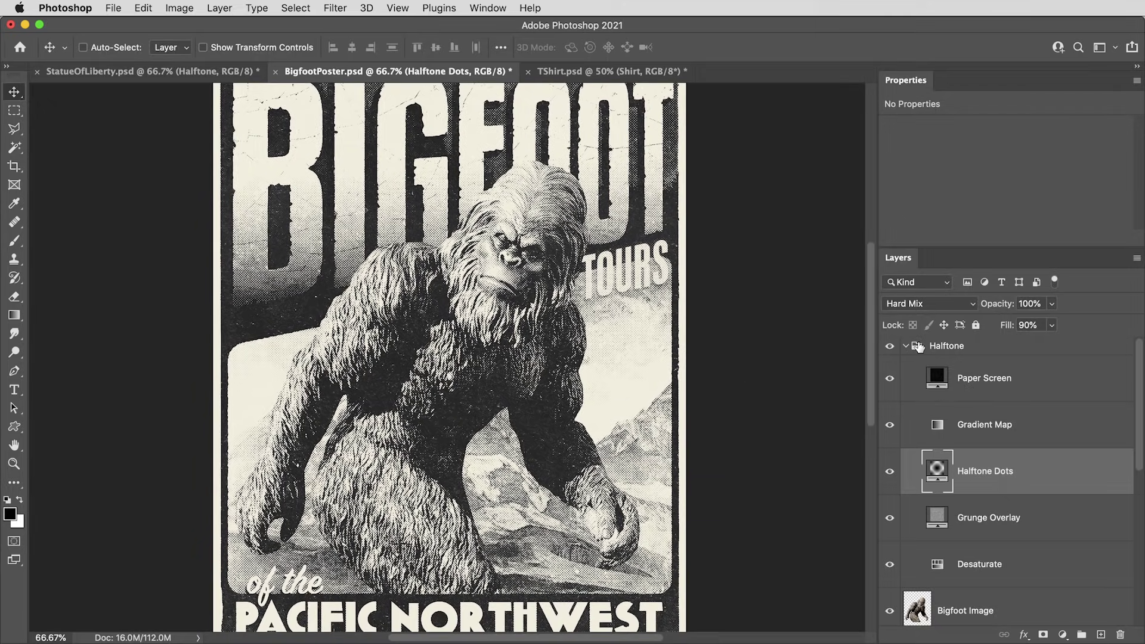
- Mask the original Gradient Map off the Bigfoot using the Bigfoot Image outline
left_click(1032, 425)
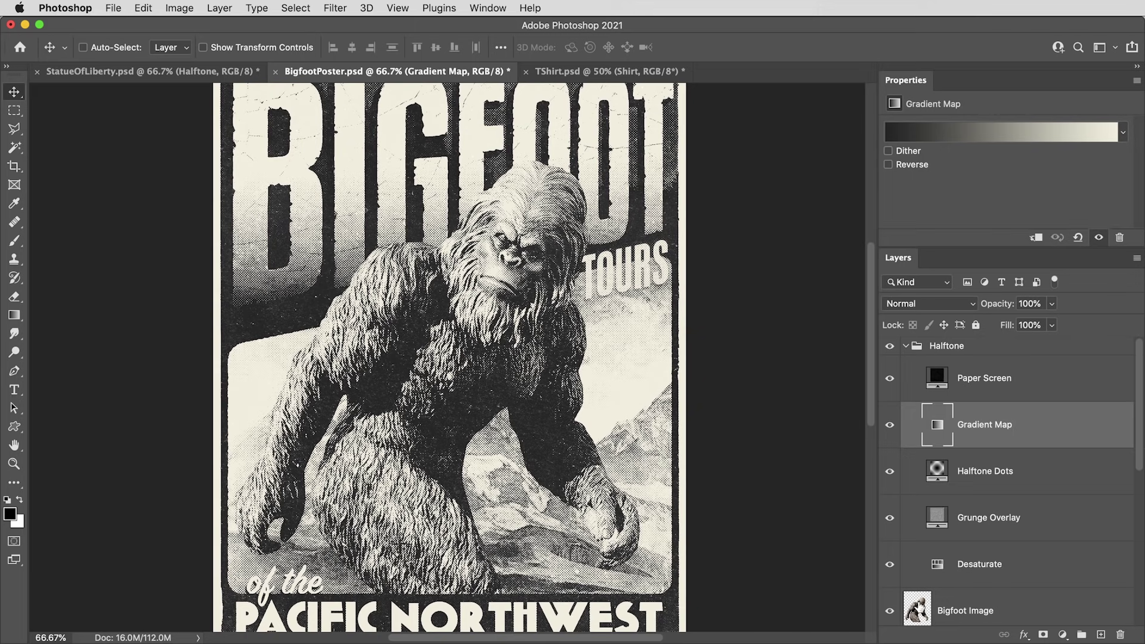
left_click(921, 609, "super")
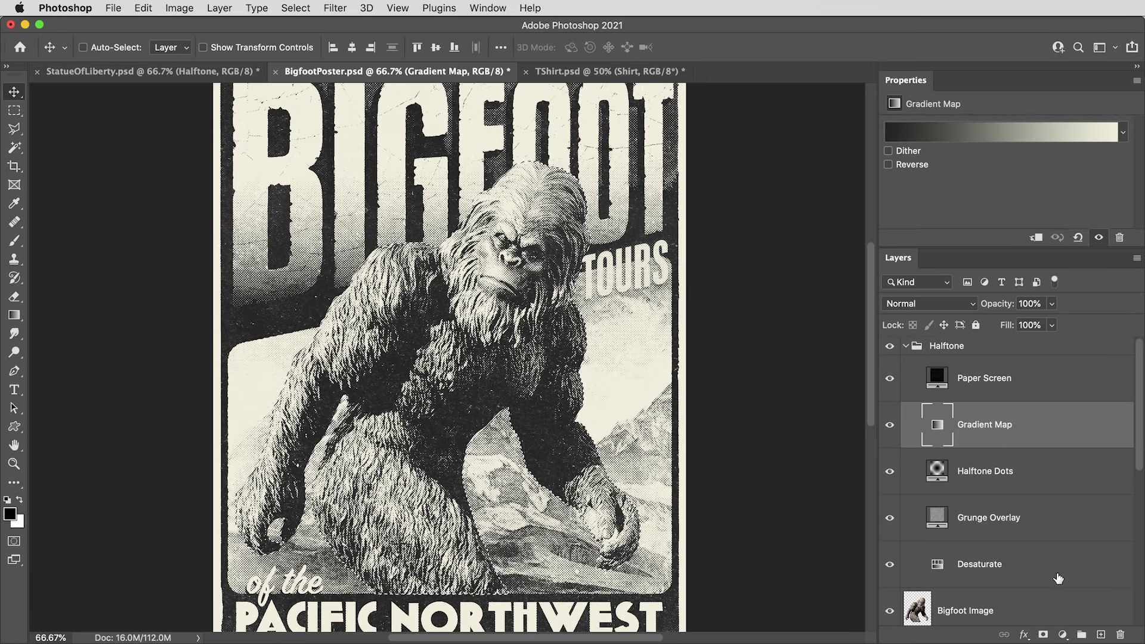
left_click(1043, 636, "alt")
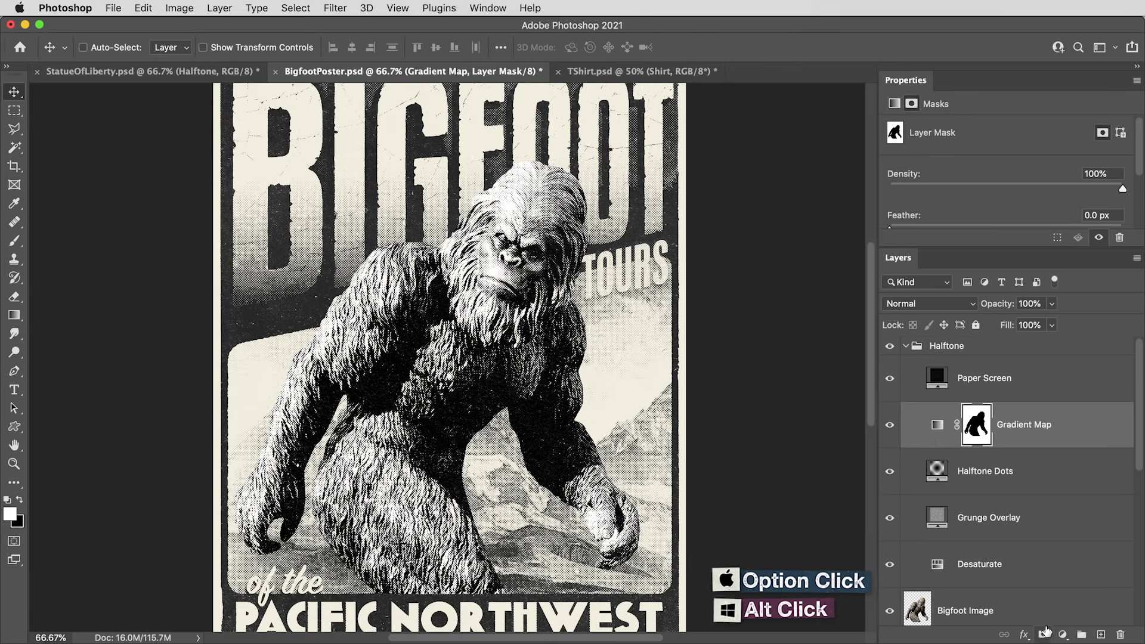
left_click(937, 425)
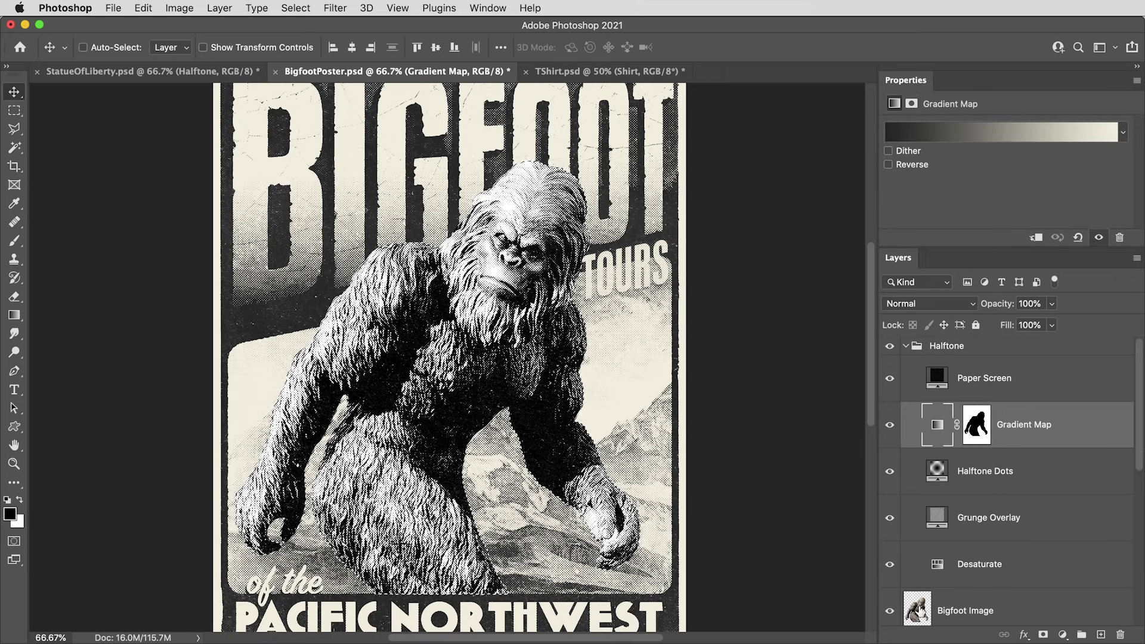
- Add a new Gradient Map adjustment layer affecting only the Bigfoot
left_click(1064, 632)
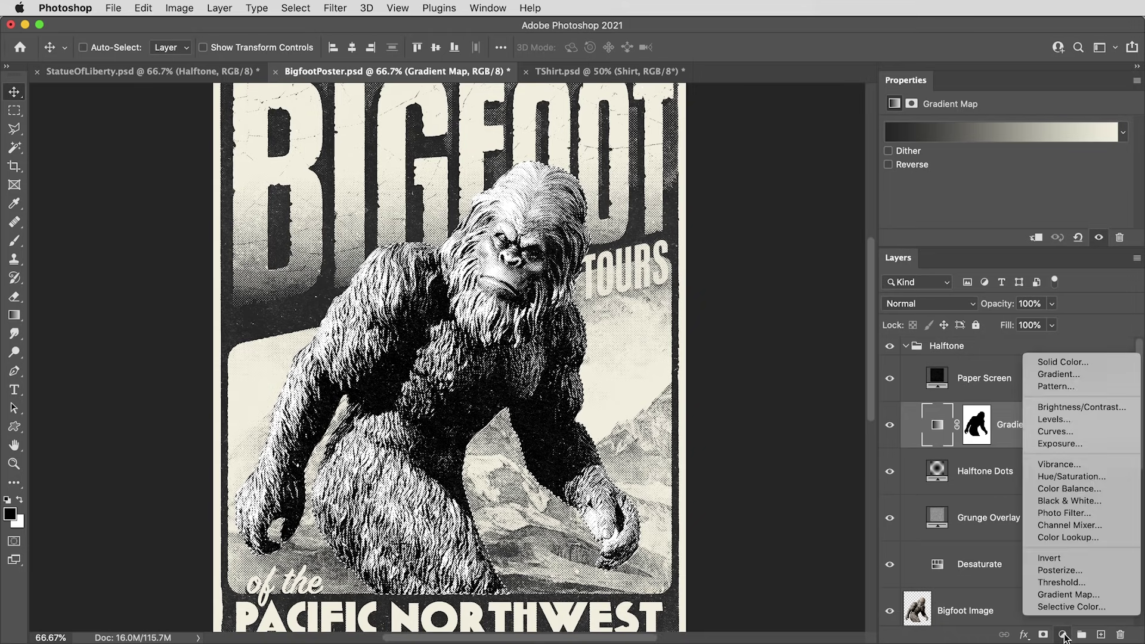
left_click(1068, 598)
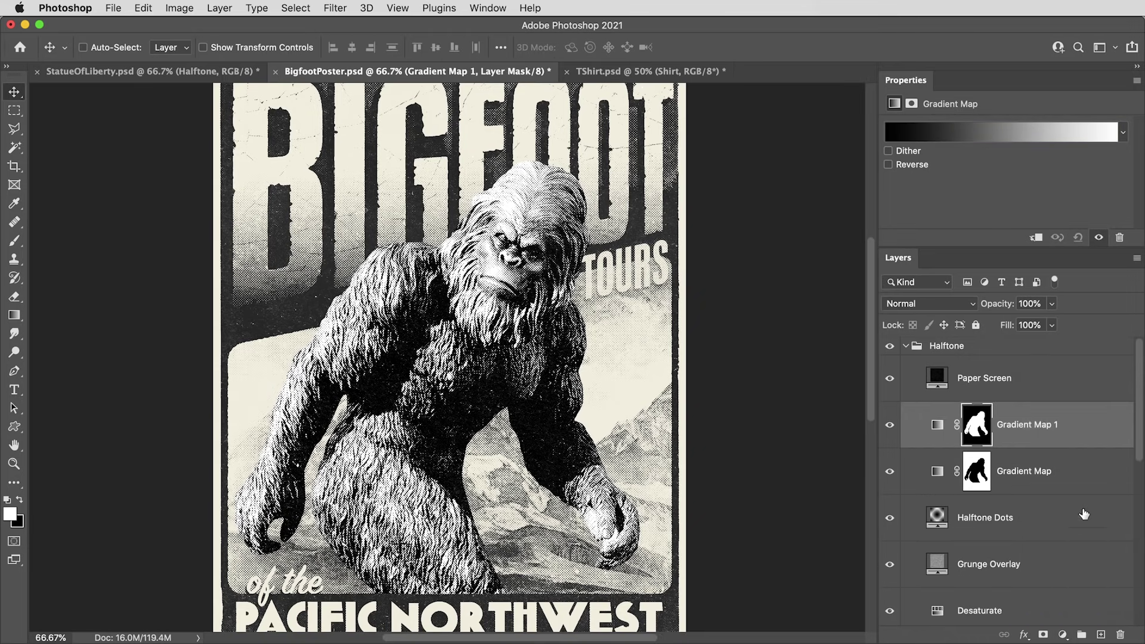
key("super+plus")
left_click_drag(769, 379, 720, 441)
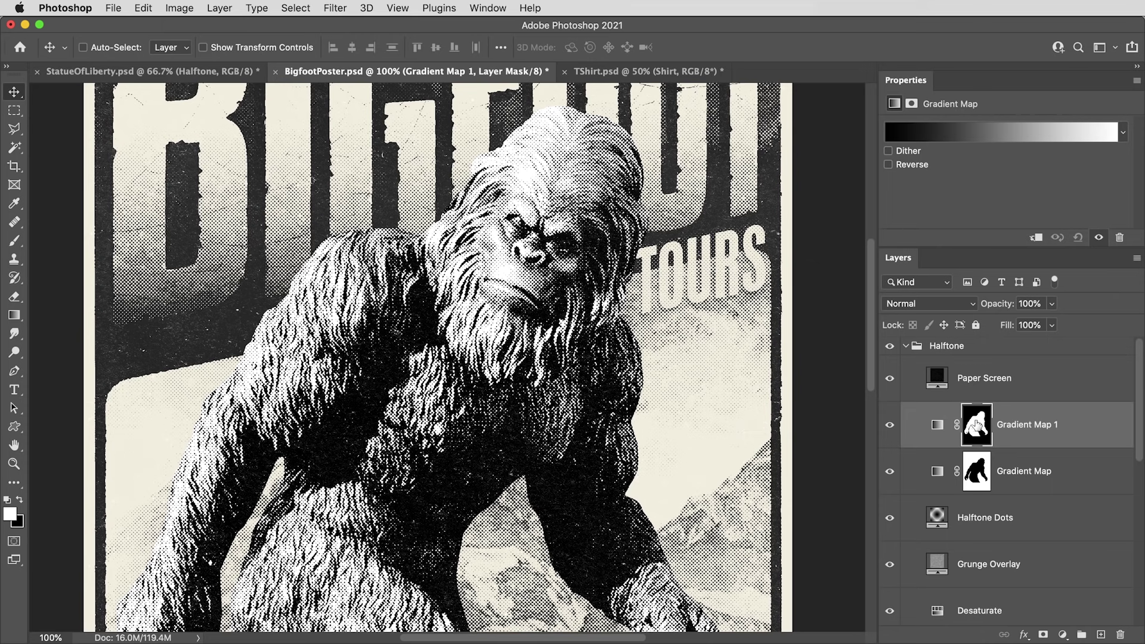
- Preview the single-colour and overprint gradient presets on the Bigfoot
left_click(1123, 132)
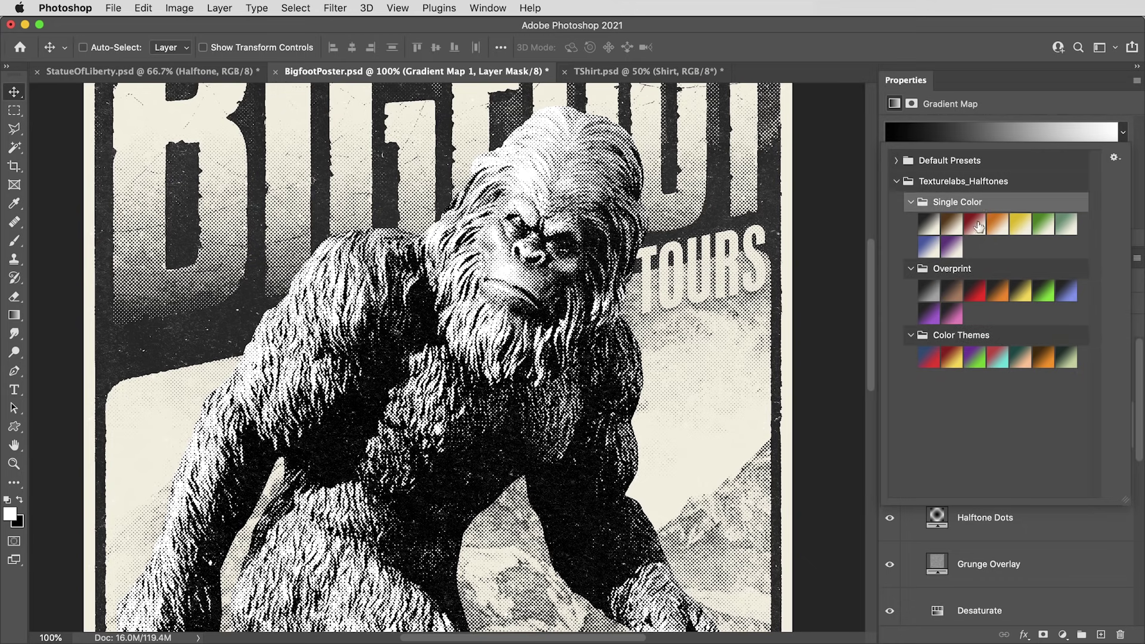
left_click(976, 224)
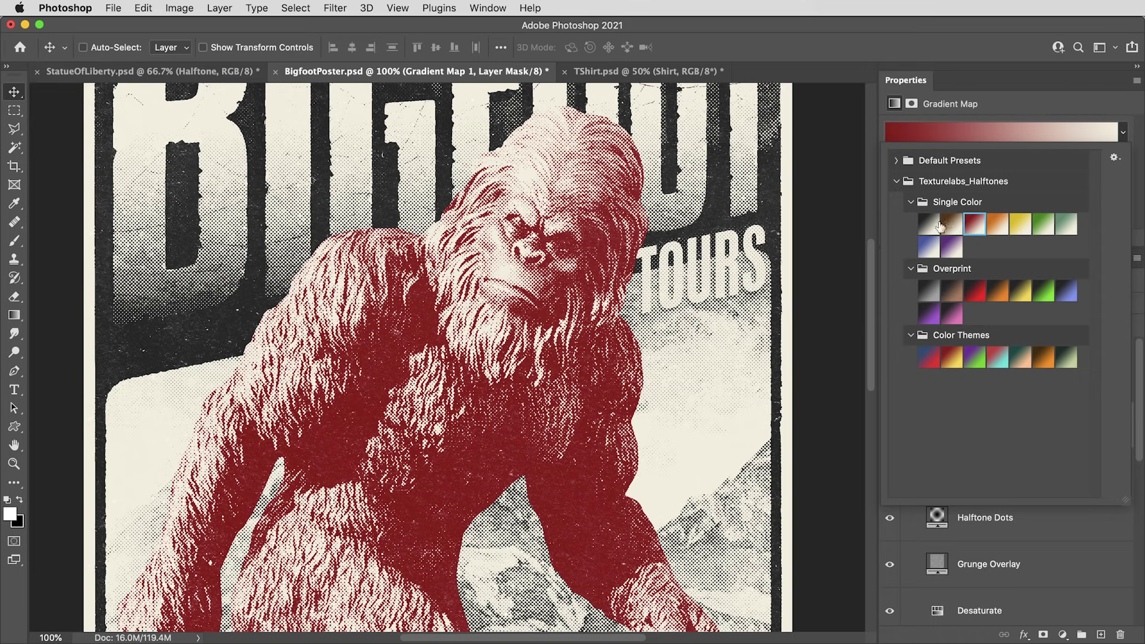
left_click(1001, 227)
left_click(1020, 226)
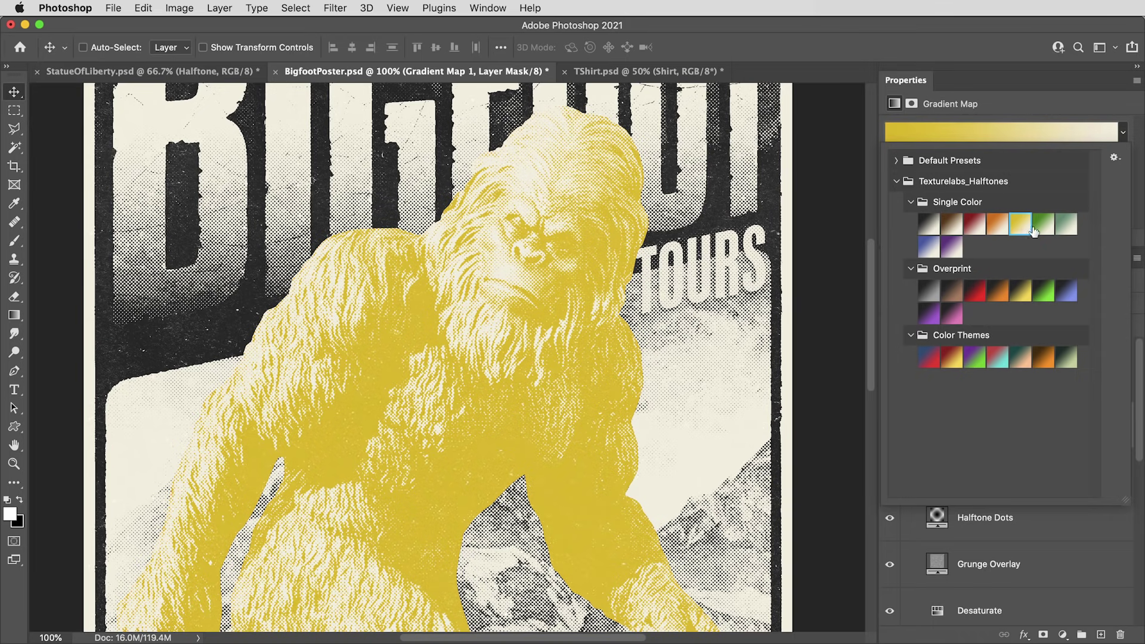
left_click(1043, 228)
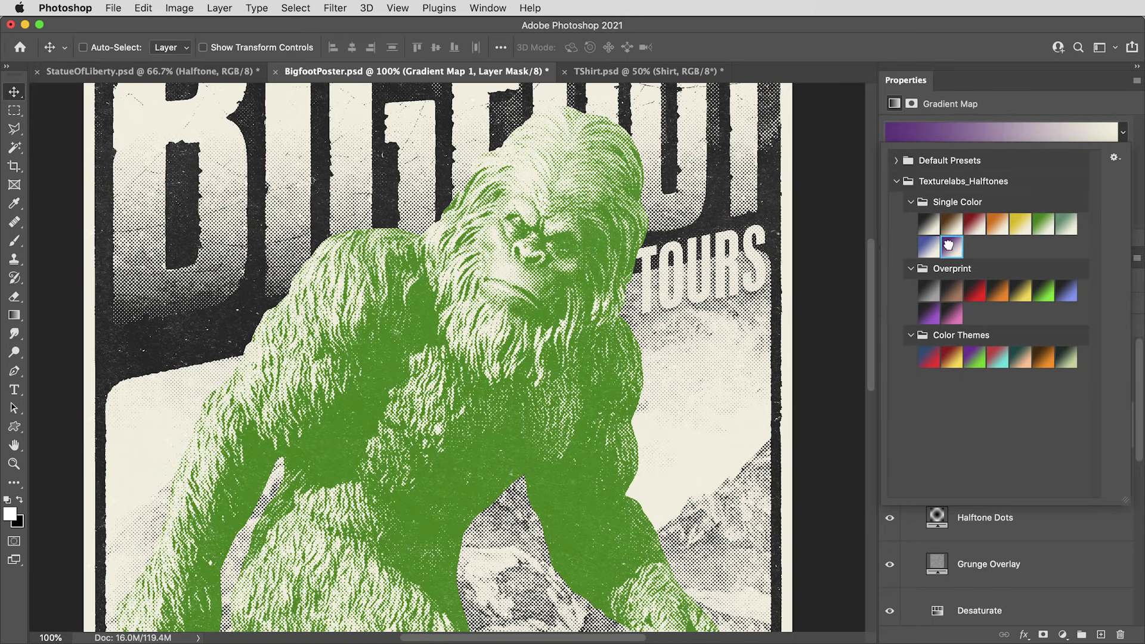
left_click(950, 247)
left_click(954, 293)
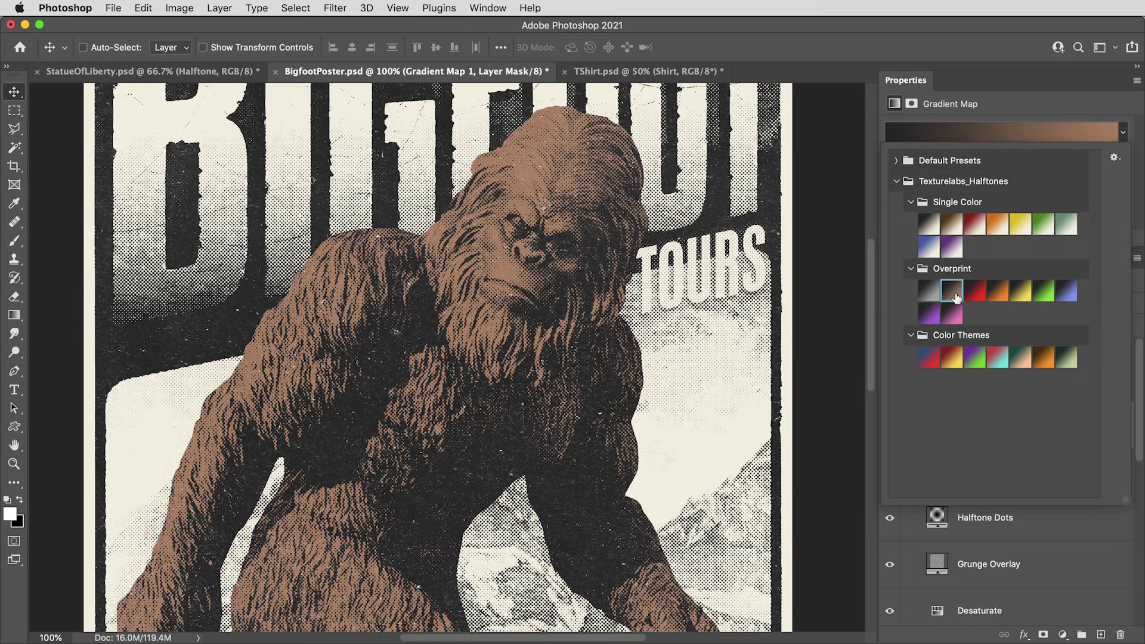
left_click(977, 294)
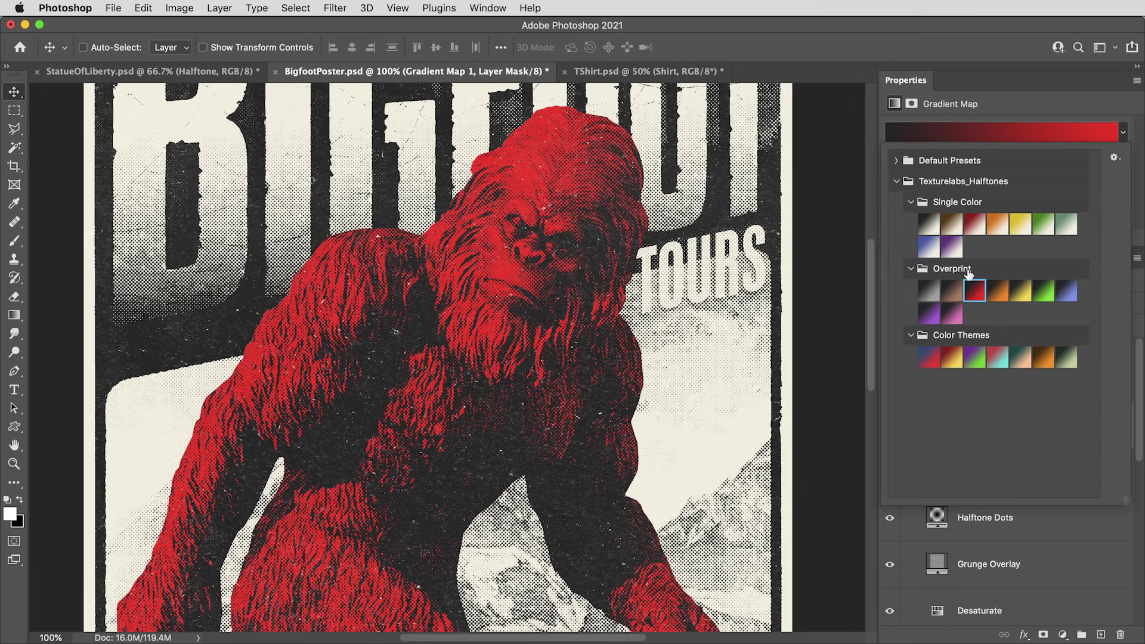
left_click(997, 291)
left_click(1022, 291)
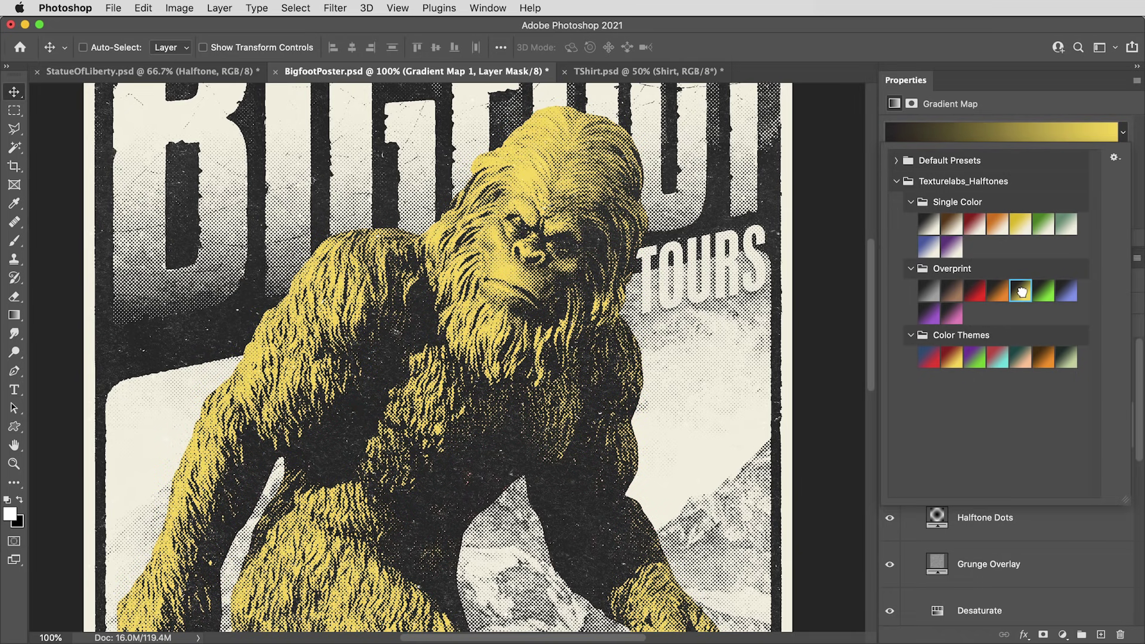
left_click(1043, 291)
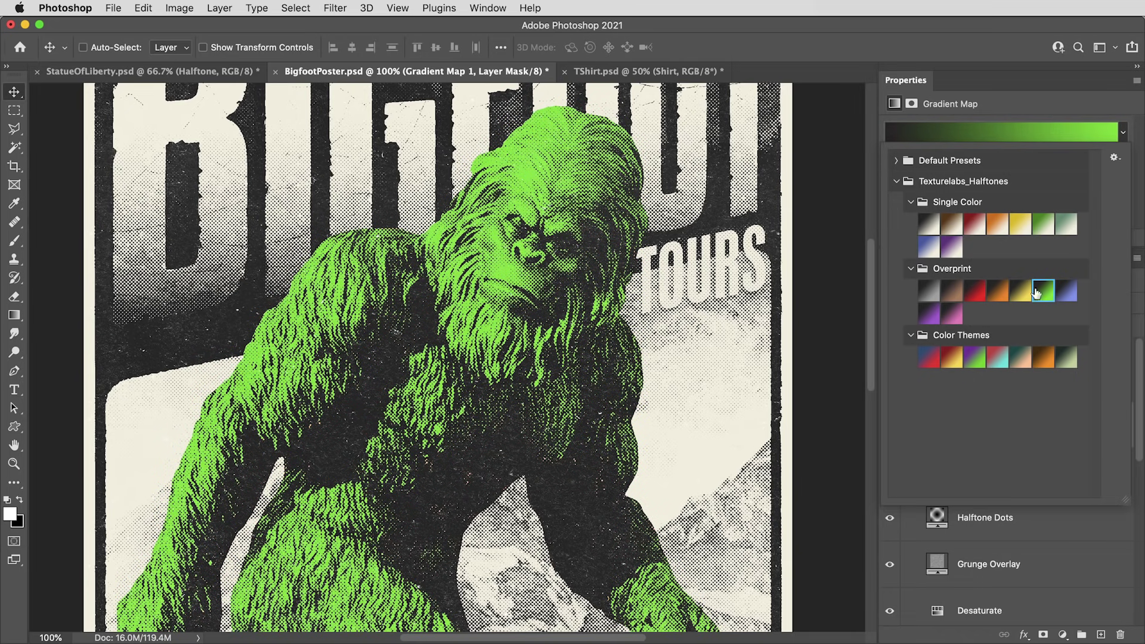
- Compare the colour theme presets, then apply the pink Overprint preset to Bigfoot
left_click(928, 360)
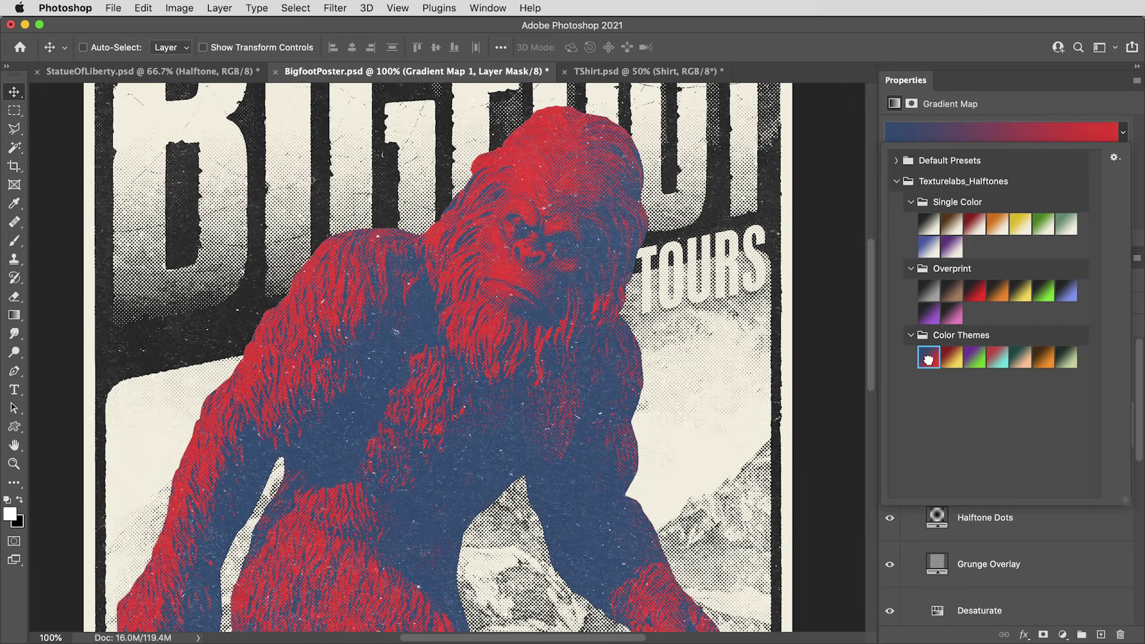
left_click(982, 359)
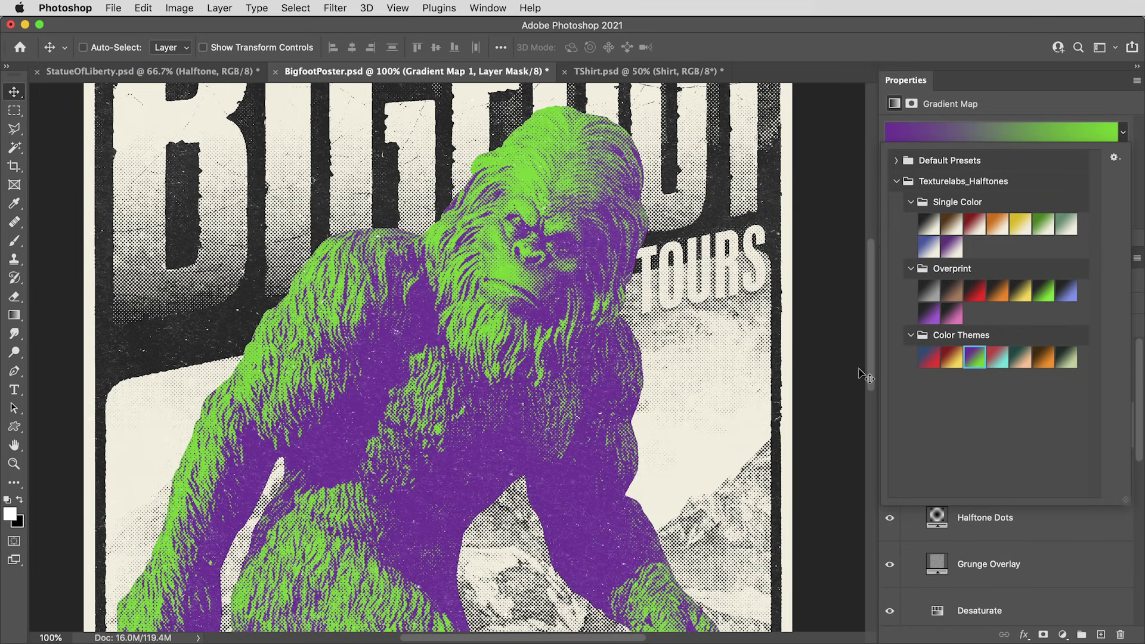
left_click(951, 312)
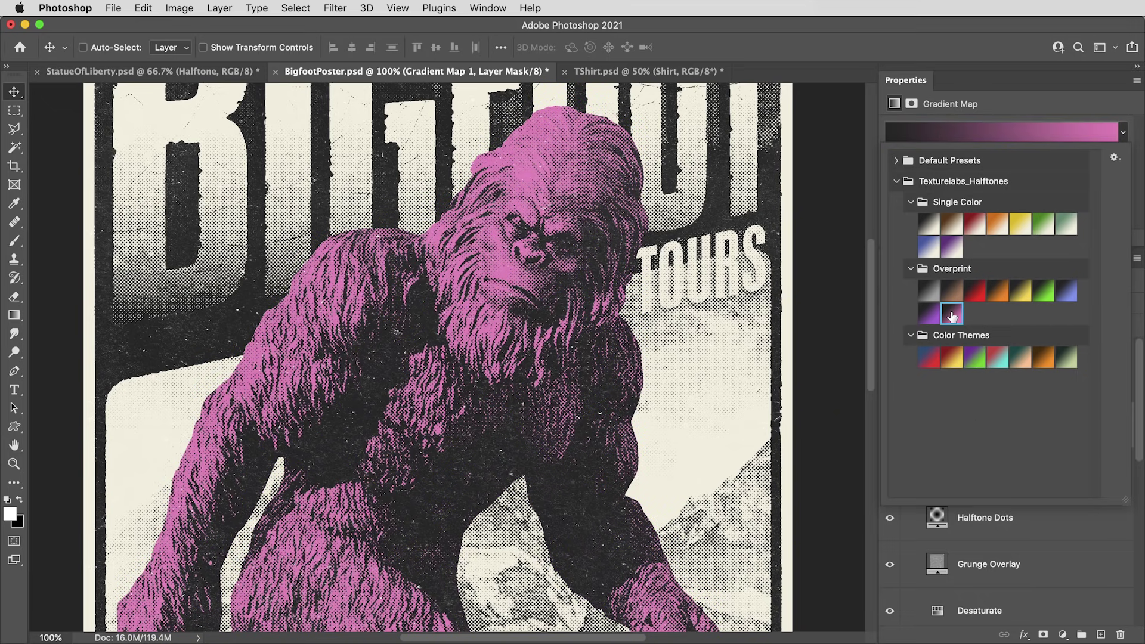
left_click(1034, 104)
- Load the BIGFOOT title letters and Sightings Guaranteed text as one combined selection
key("super+0")
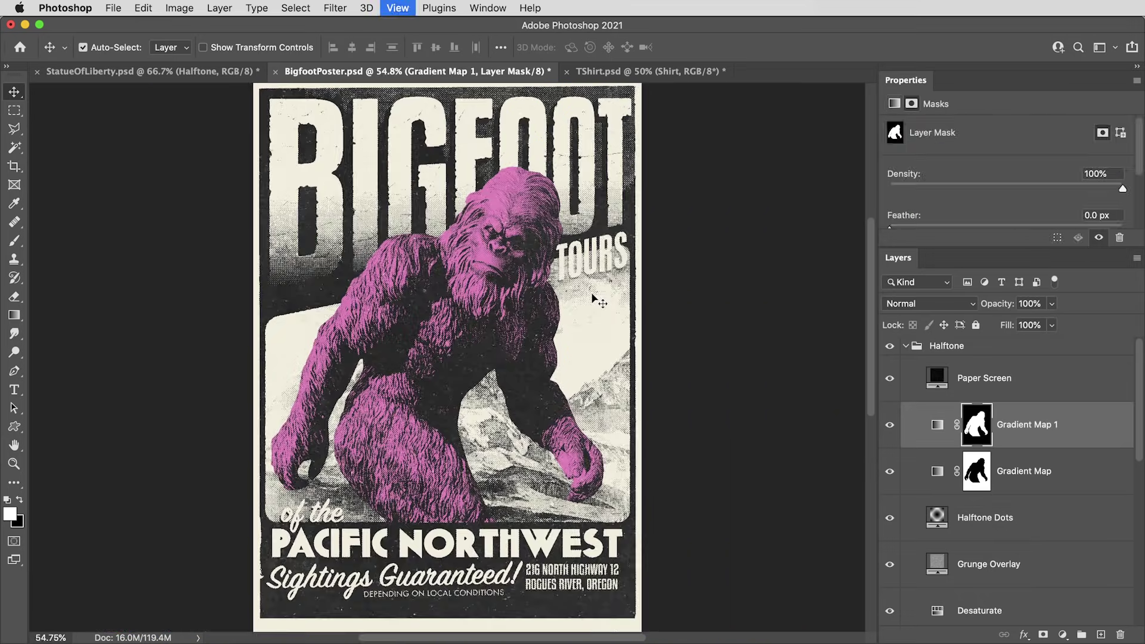
key("super+minus")
key("super+plus")
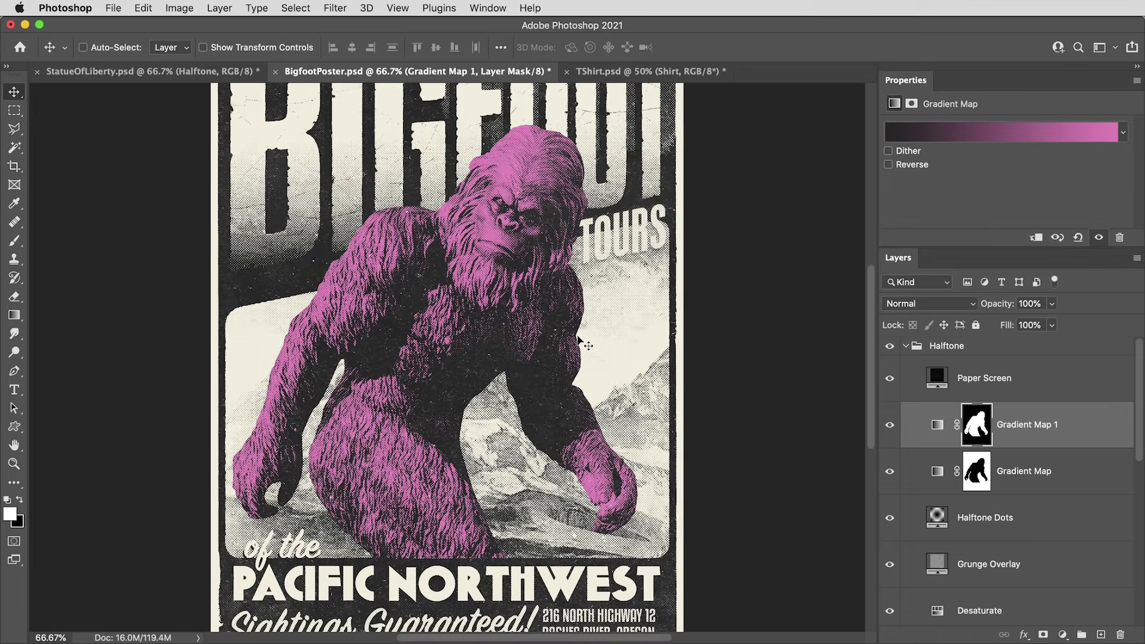
scroll(1022, 552, "down", 3)
scroll(1022, 556, "down", 2)
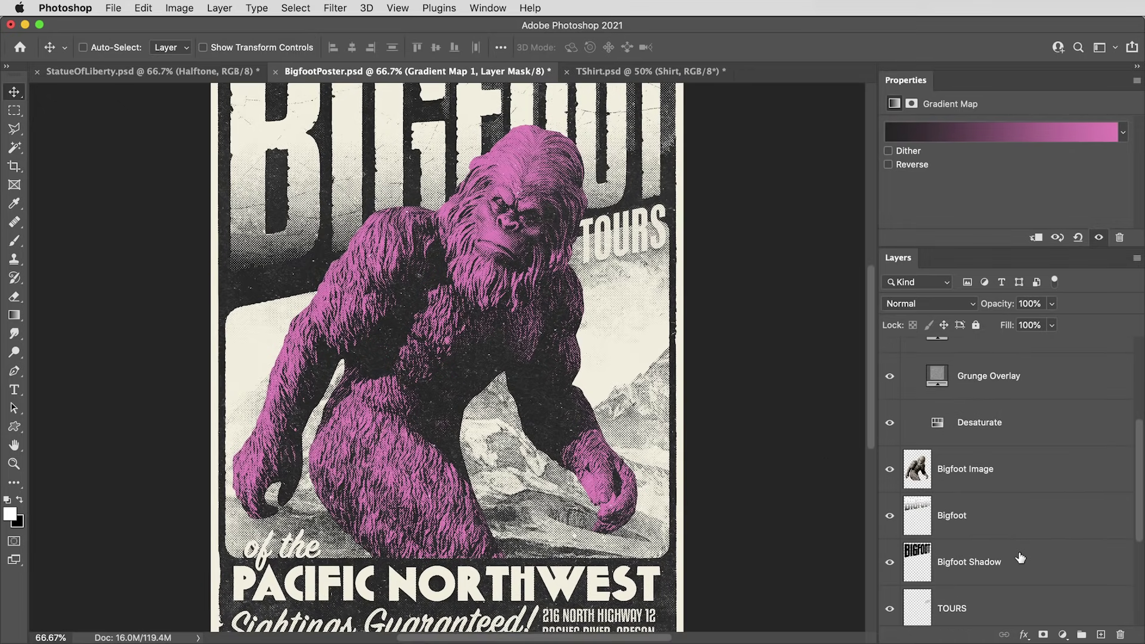
left_click(915, 518, "super")
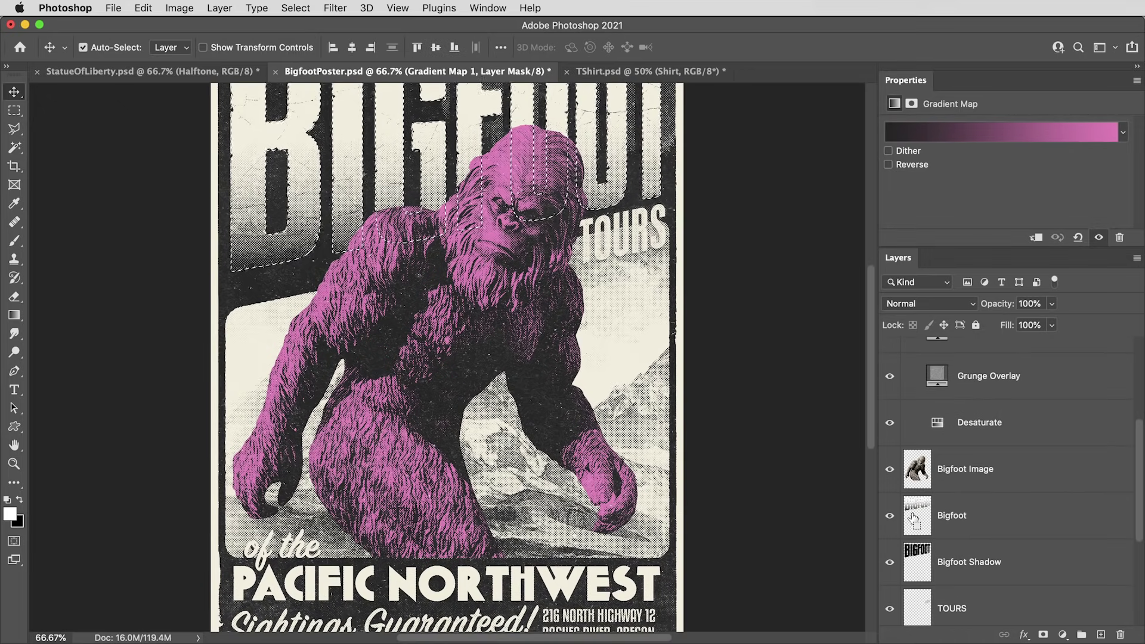
scroll(741, 465, "down", 2)
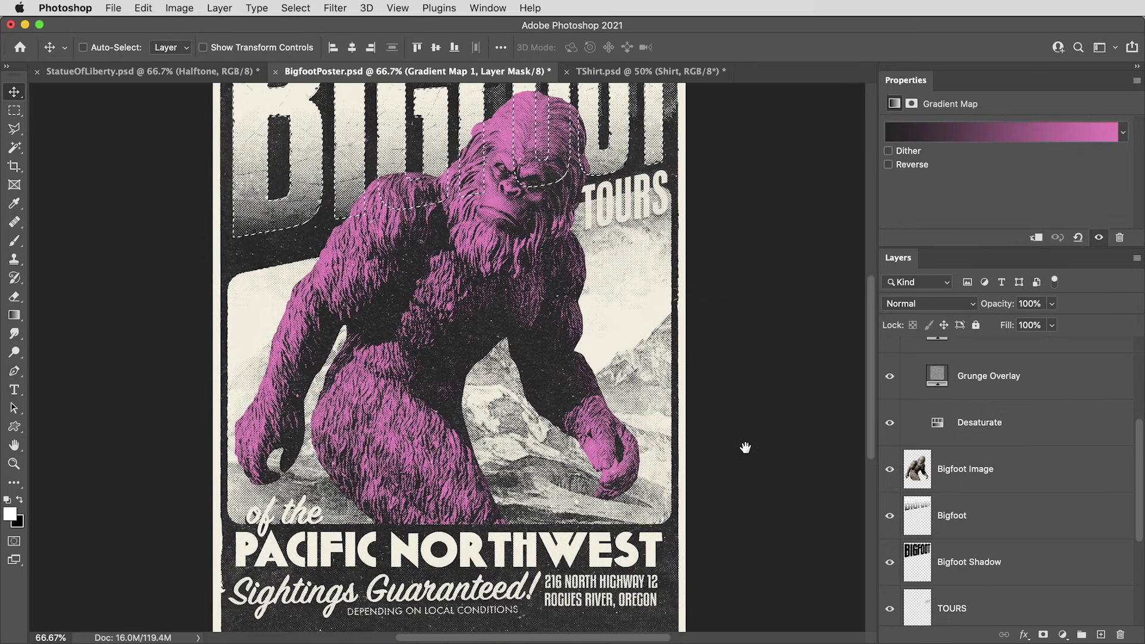
scroll(1003, 565, "down", 5)
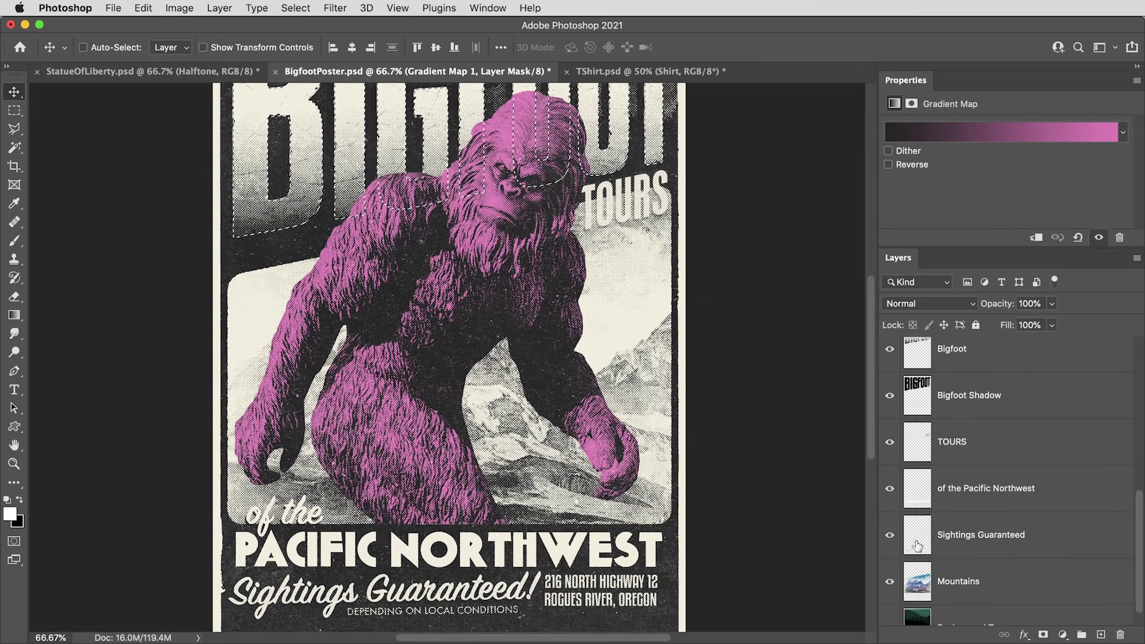
key("super+shift")
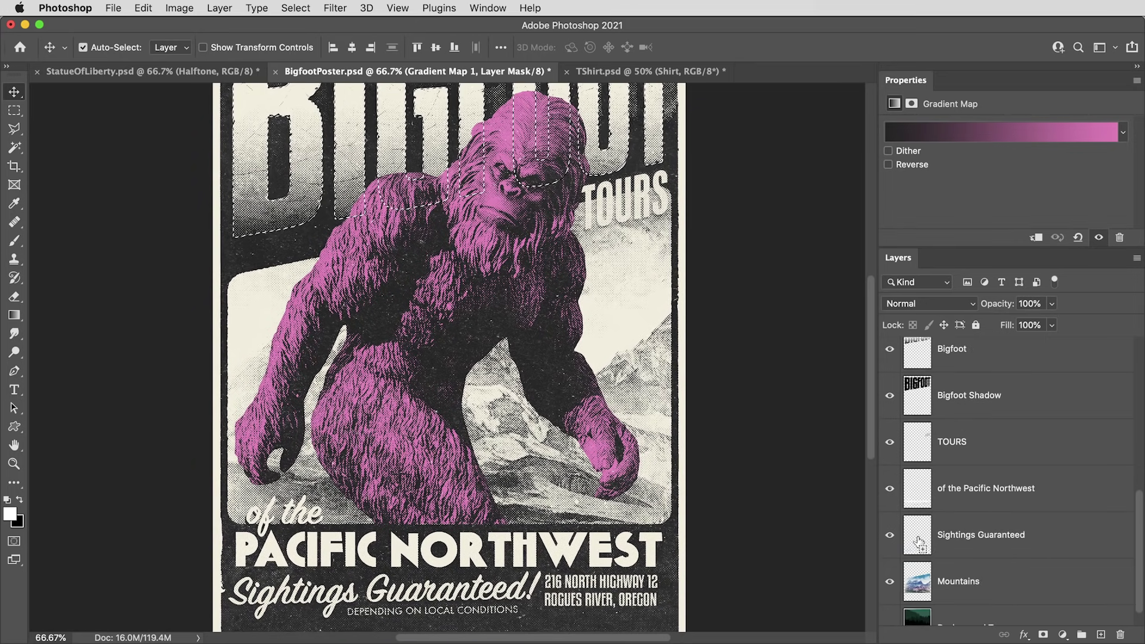
left_click(919, 540, "shift+super")
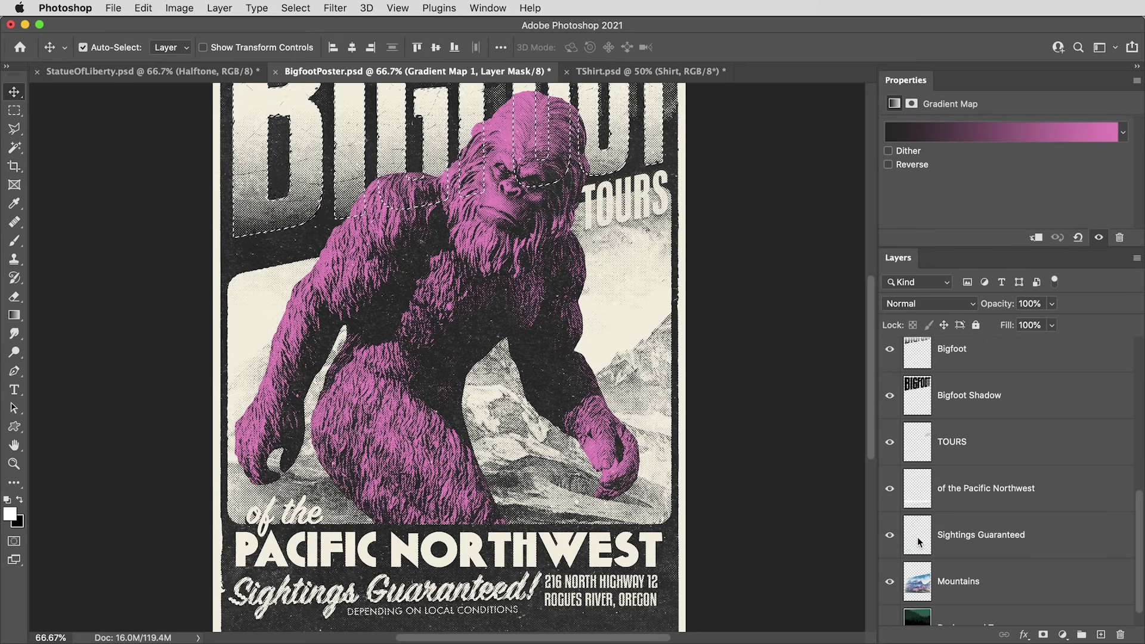
scroll(960, 553, "up", 5)
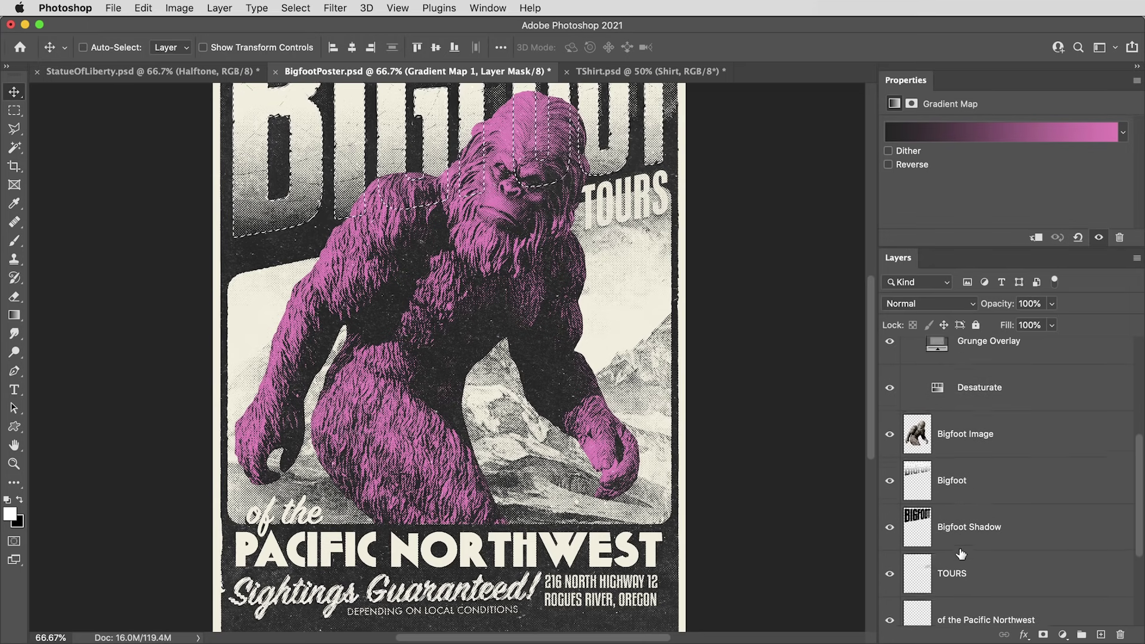
key("super+shift")
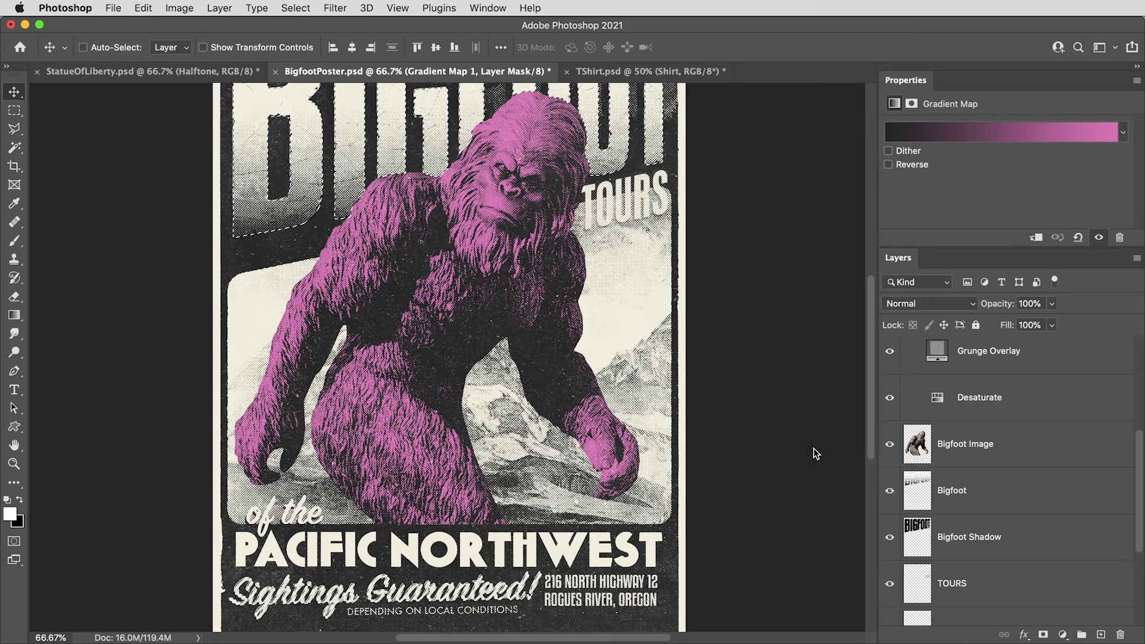
scroll(767, 451, "up", 2)
scroll(994, 541, "up", 5)
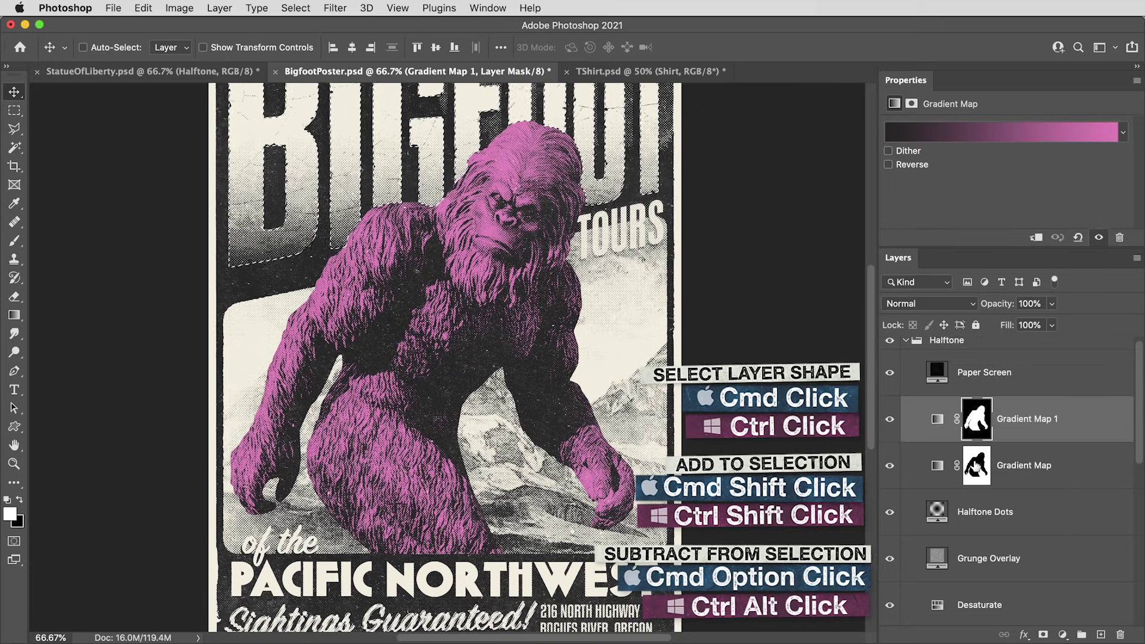
- Fill the selection with white in the original Gradient Map's mask
left_click(977, 465)
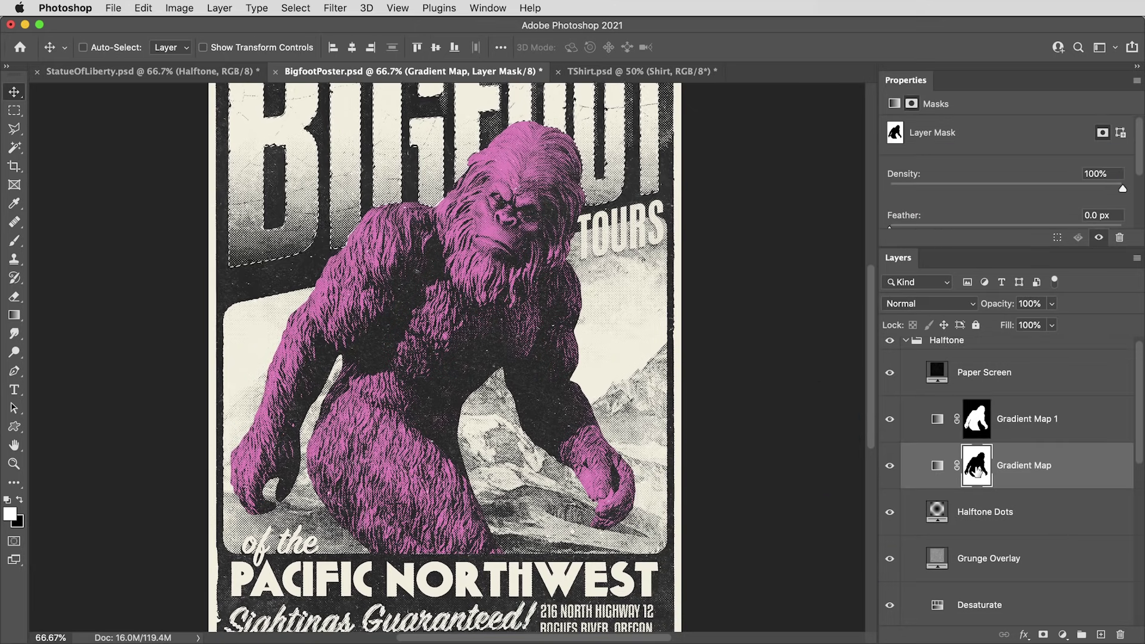
key("alt+BackSpace")
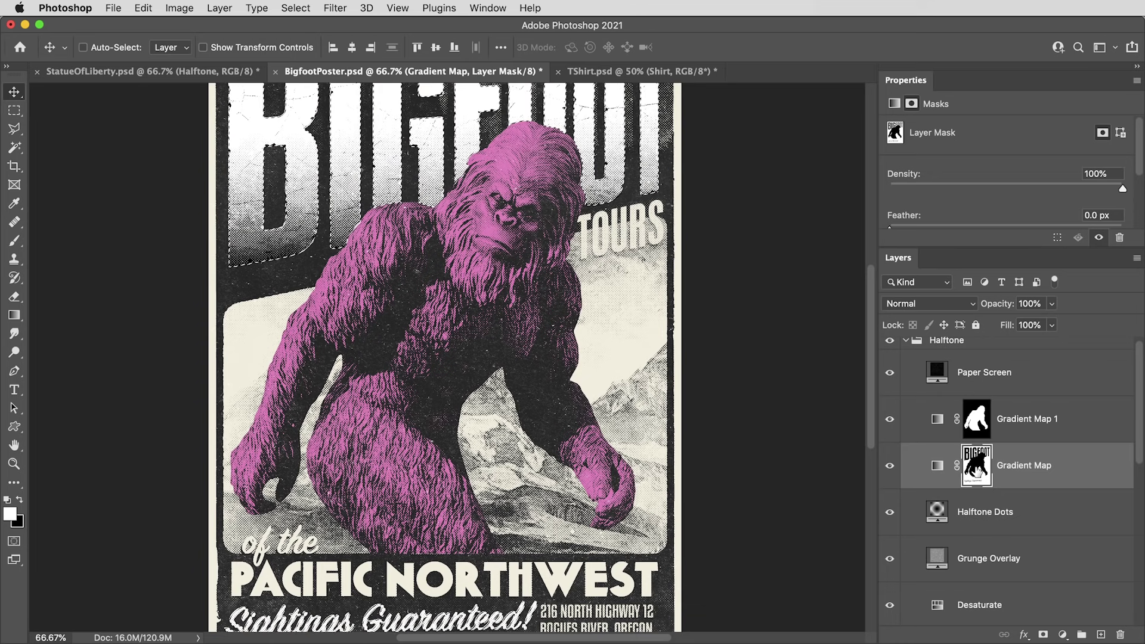
left_click(938, 466)
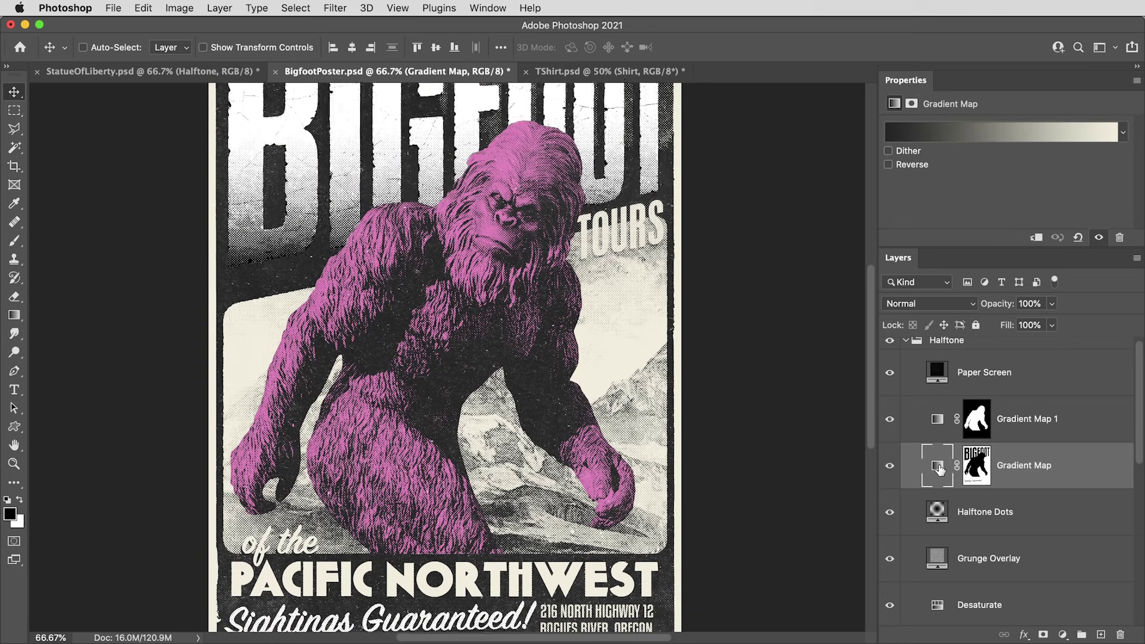
- Add Gradient Map 2 and give the lettering the yellow Overprint preset instead of red
left_click(1064, 632)
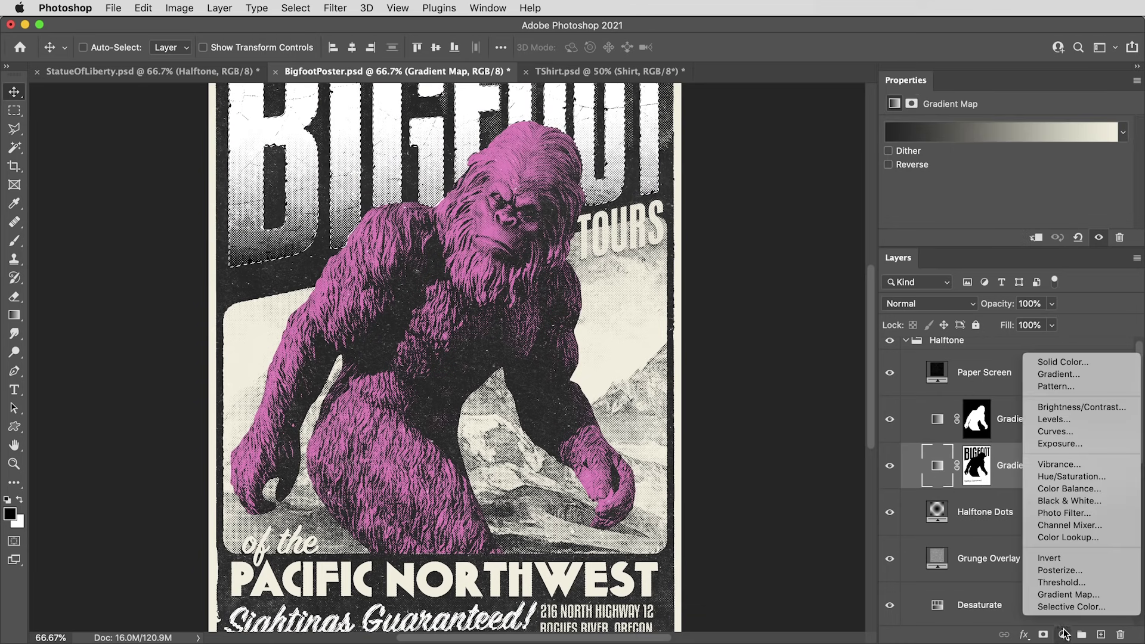
left_click(1075, 597)
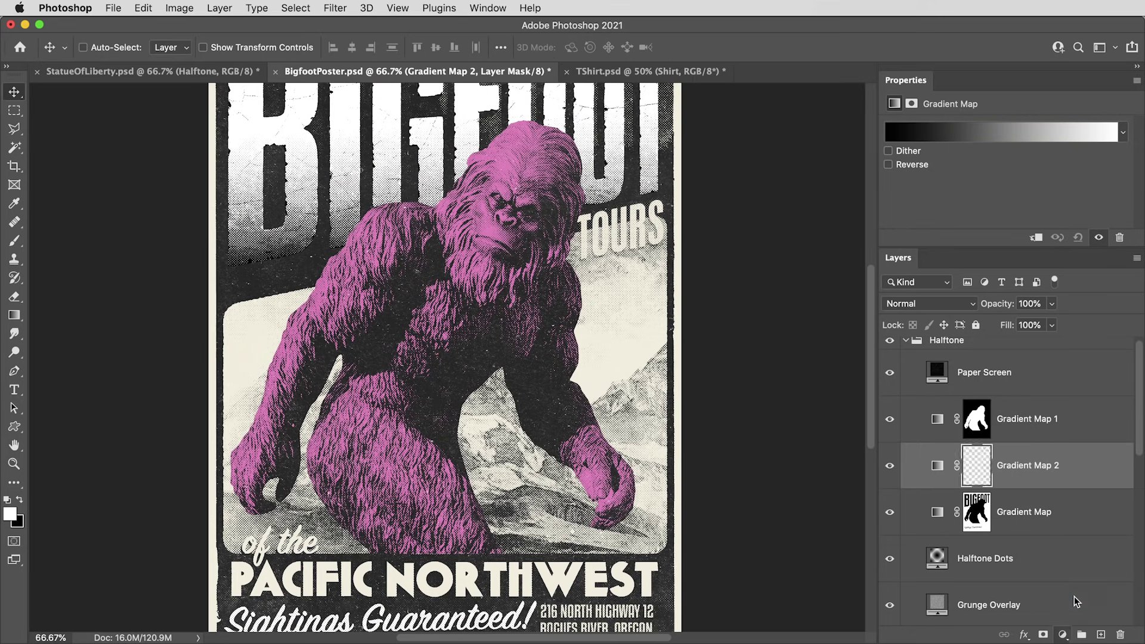
left_click(1123, 140)
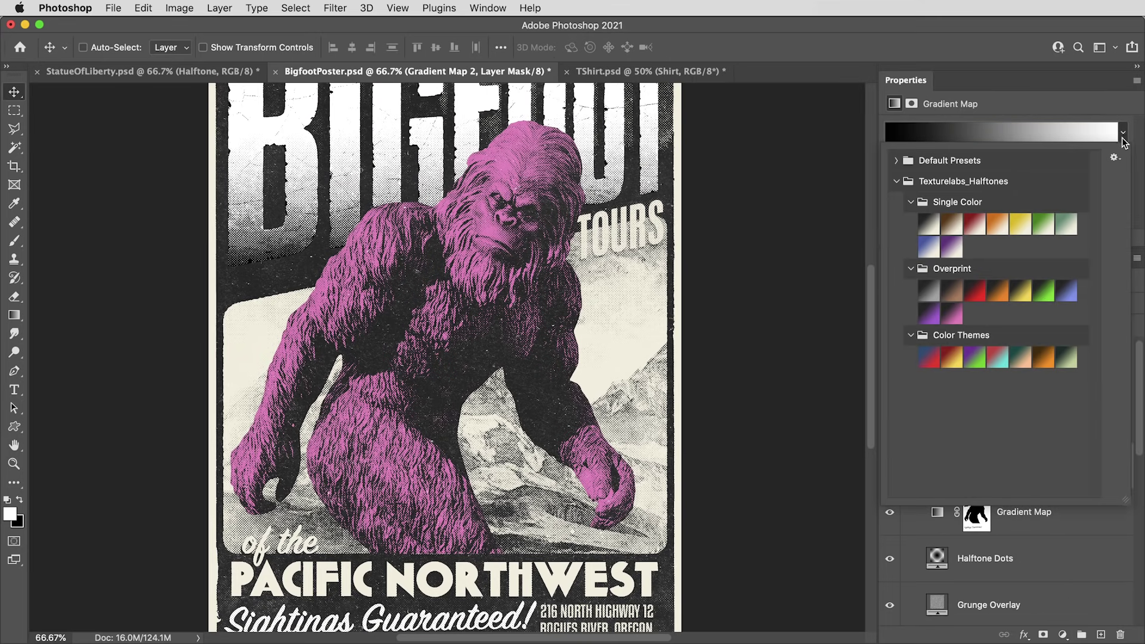
left_click(980, 292)
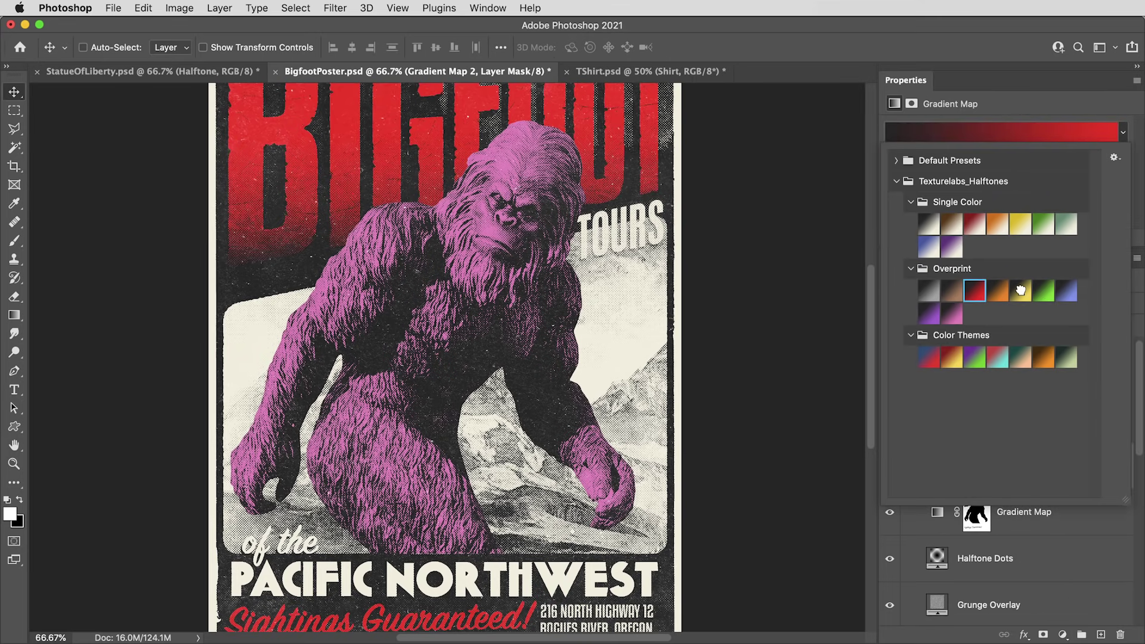
left_click(1021, 290)
left_click(1060, 112)
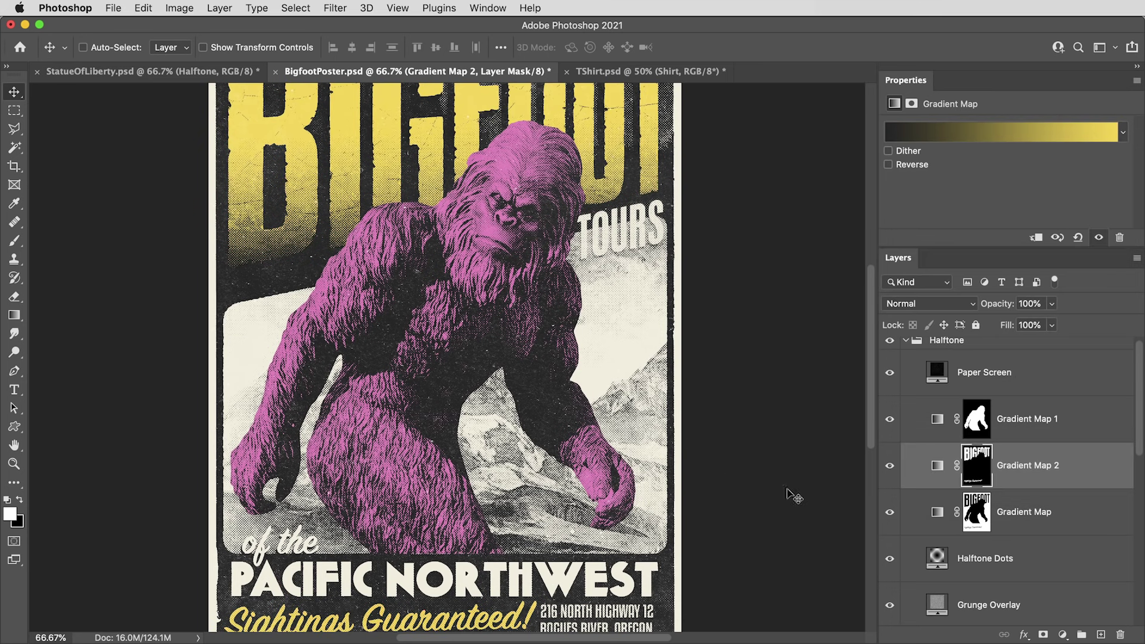
- Transform Gradient Map 1 through Gradient Map together, nudging them a few pixels up and right
left_click(1074, 422)
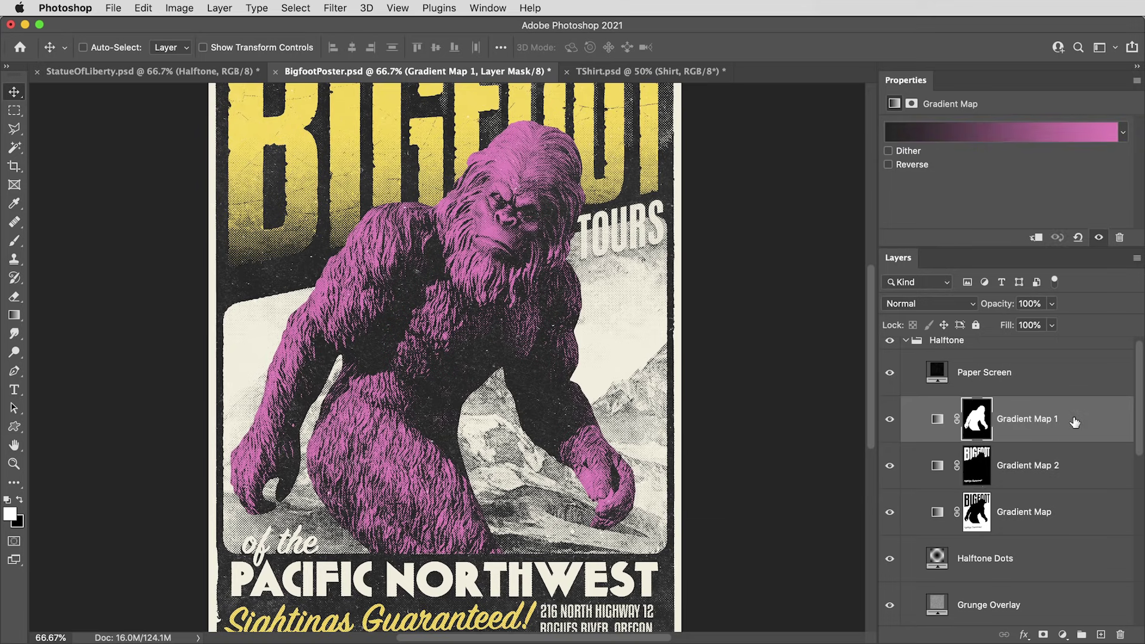
left_click(1071, 514, "shift")
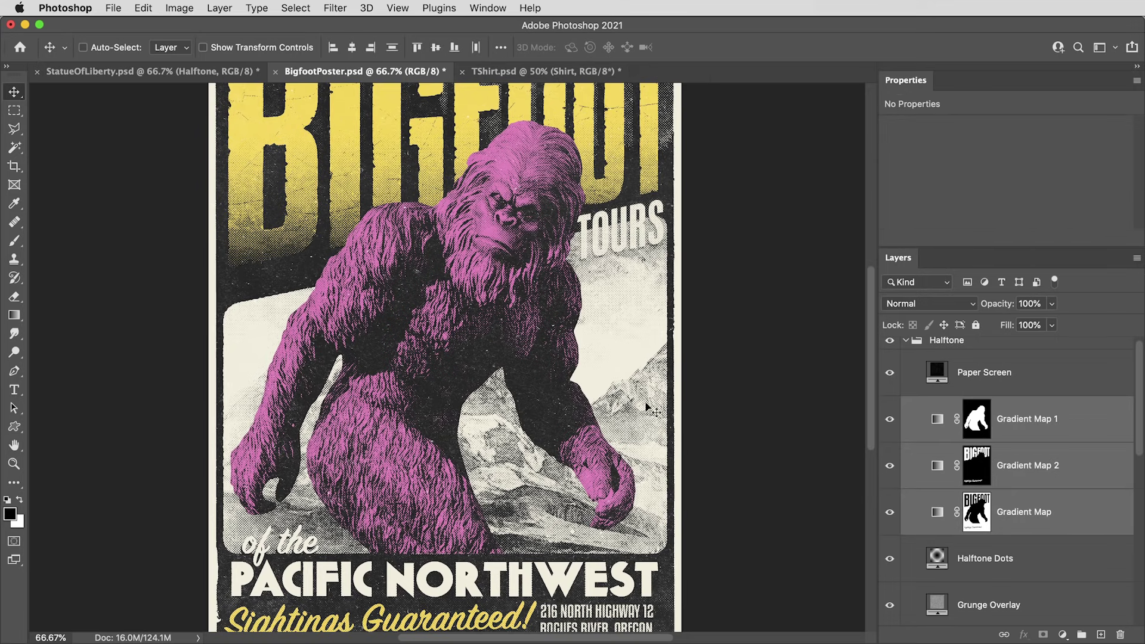
key("super+1")
left_click_drag(622, 339, 626, 456)
key("super")
key("super+t")
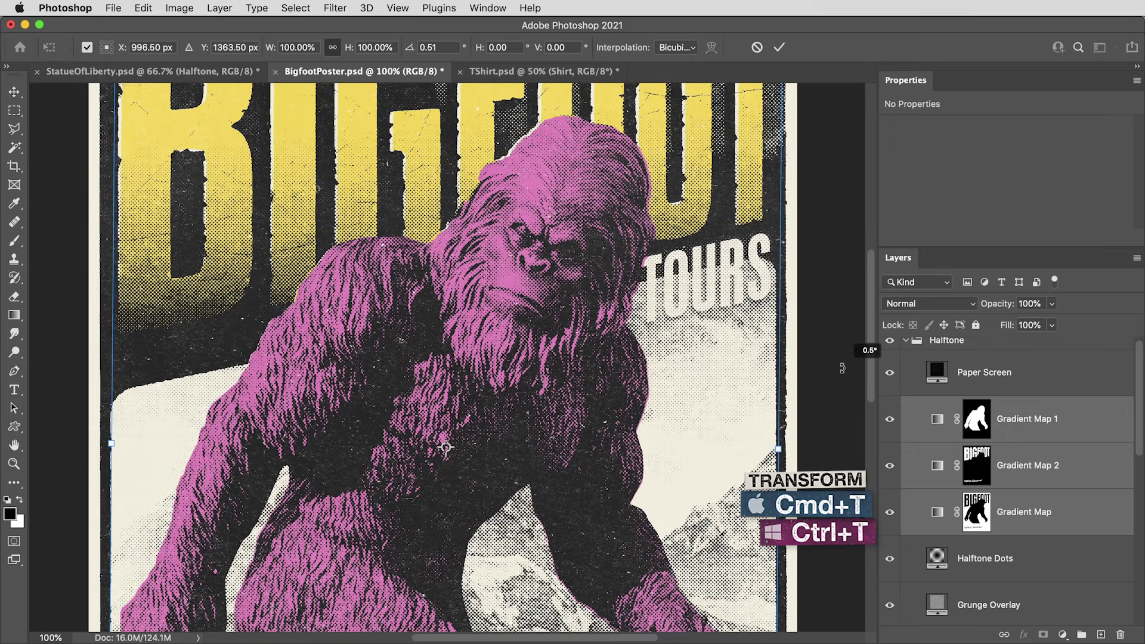
left_click_drag(715, 374, 714, 371)
key("Return")
scroll(703, 388, "up", 5)
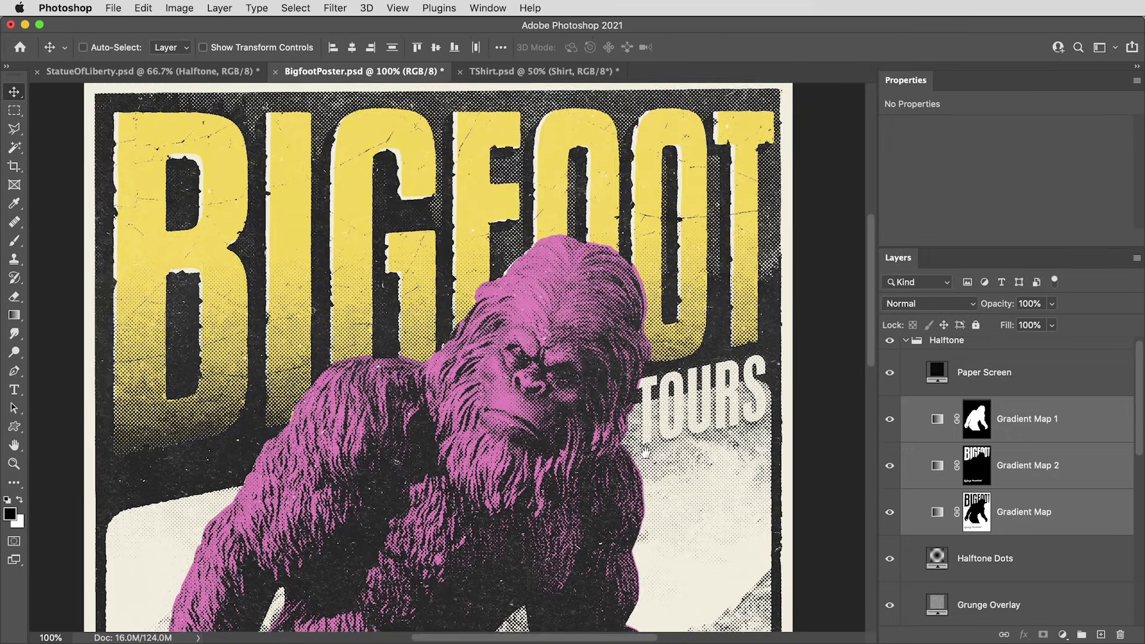
scroll(645, 442, "down", 2)
key("super+minus")
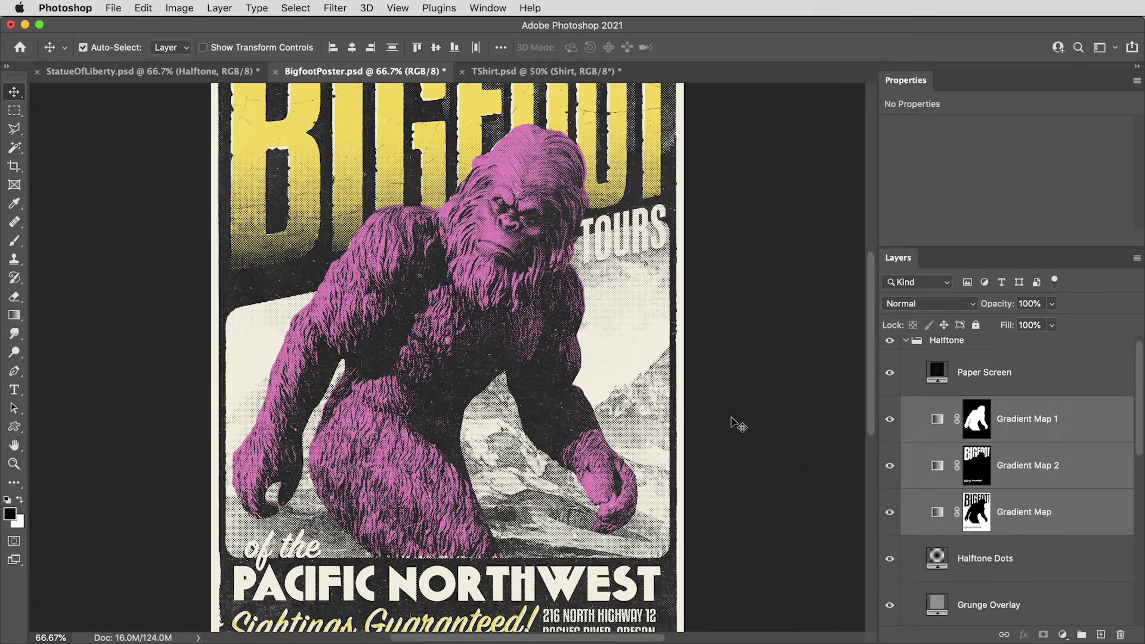
- Set the Halftone Dots pattern fill to 25% scale at a 20° angle
double_click(936, 558)
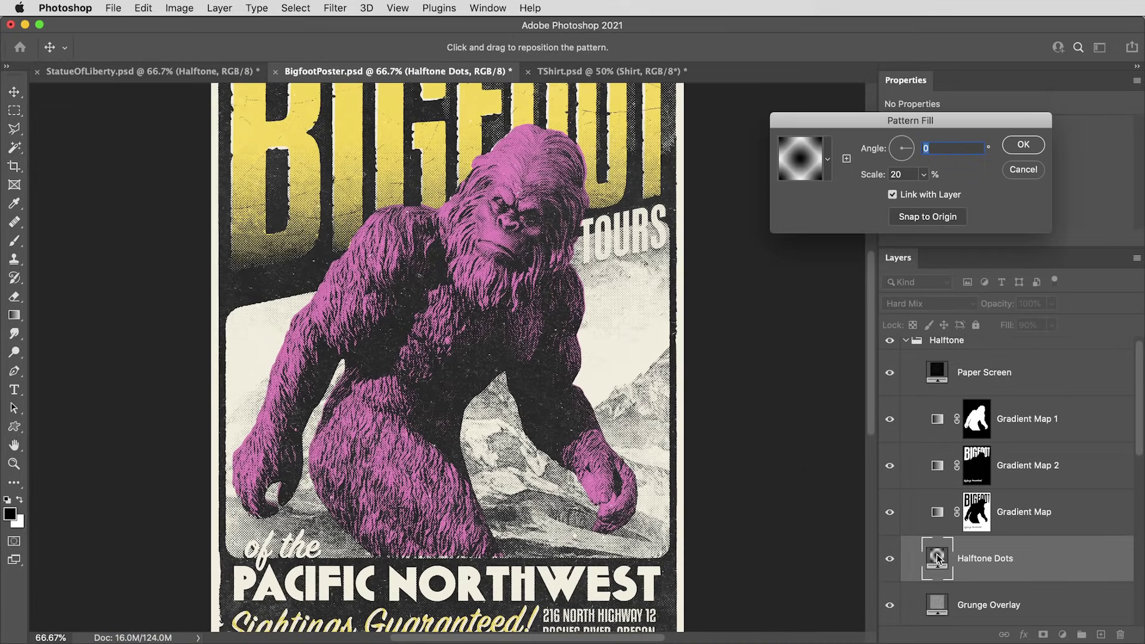
left_click(909, 176)
type("25")
key("Tab")
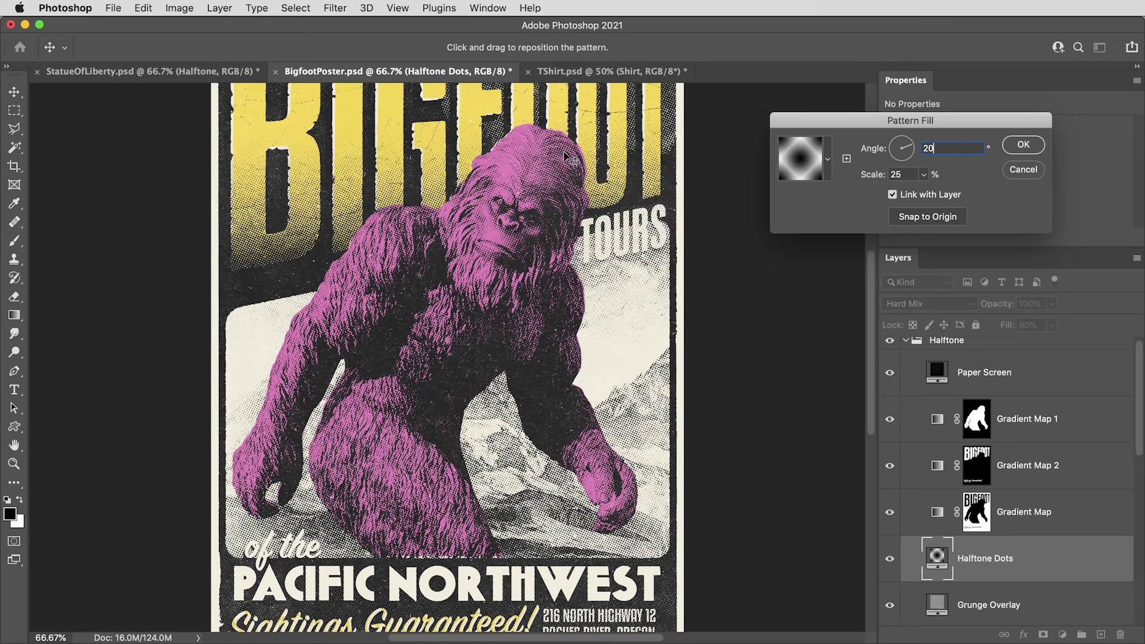
left_click(1024, 147)
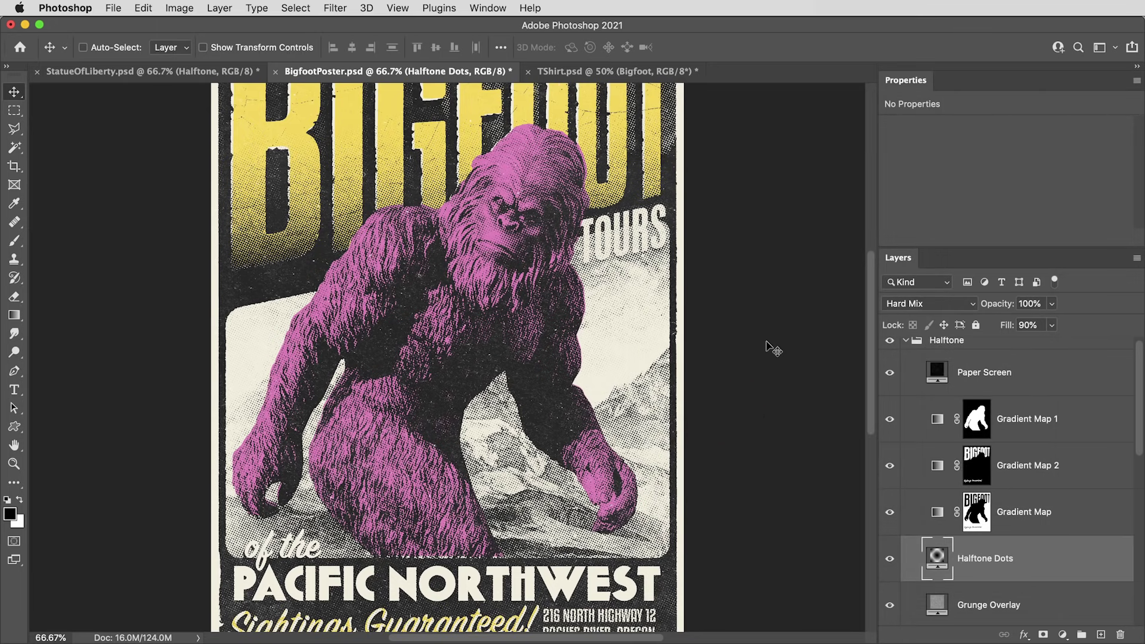
- Copy the Halftone group into TShirt.psd and move its layers directly above Bigfoot
left_click(635, 71)
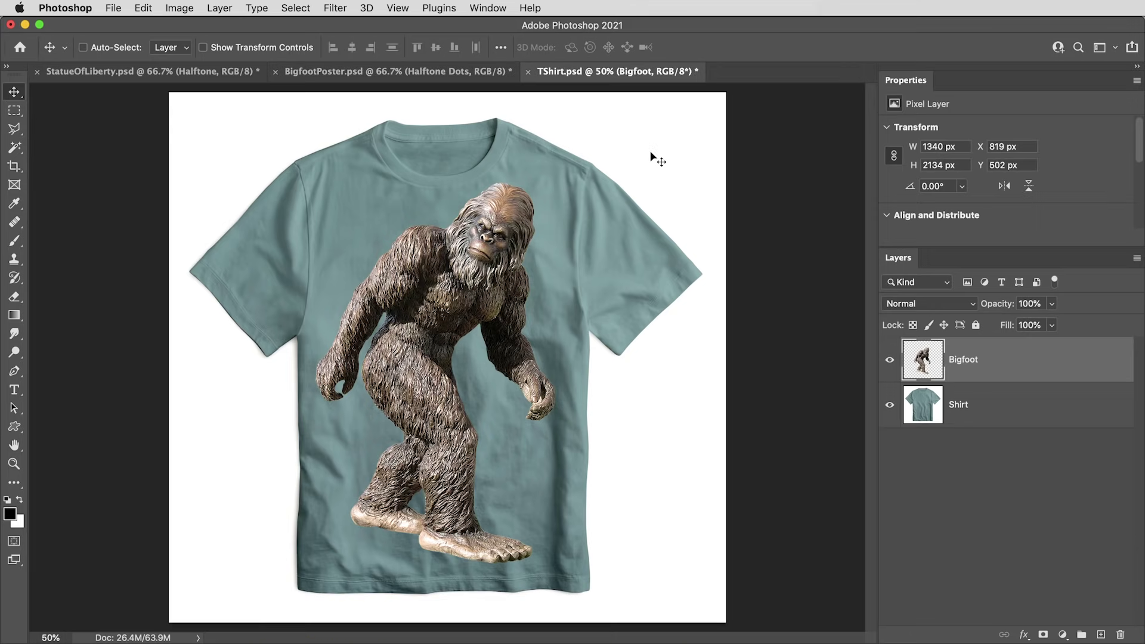
left_click(214, 72)
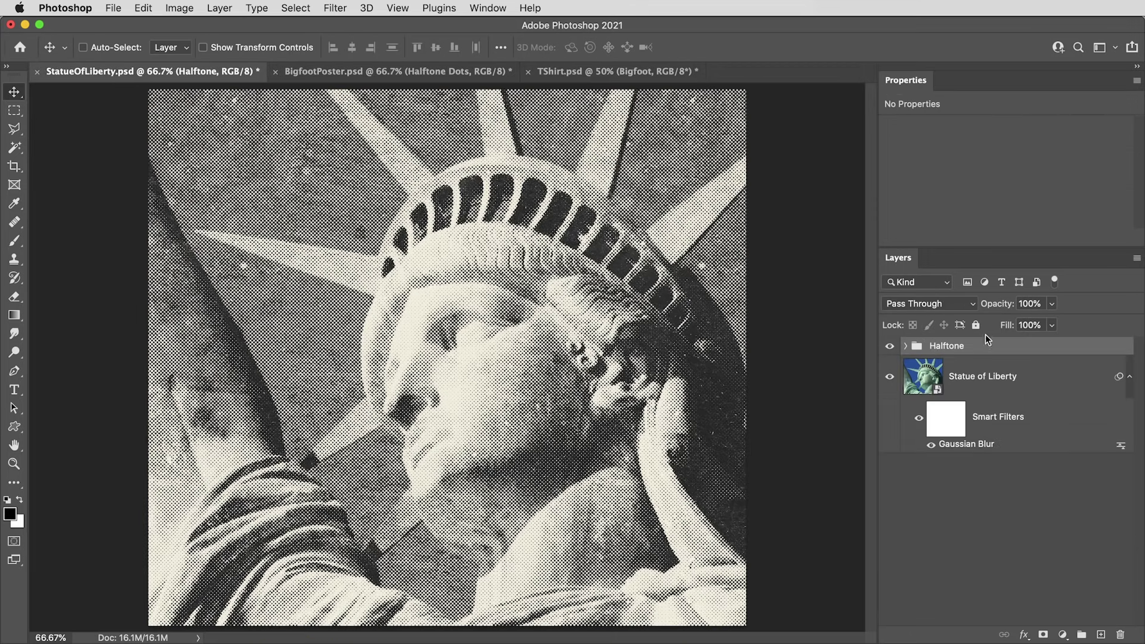
left_click_drag(988, 346, 530, 245)
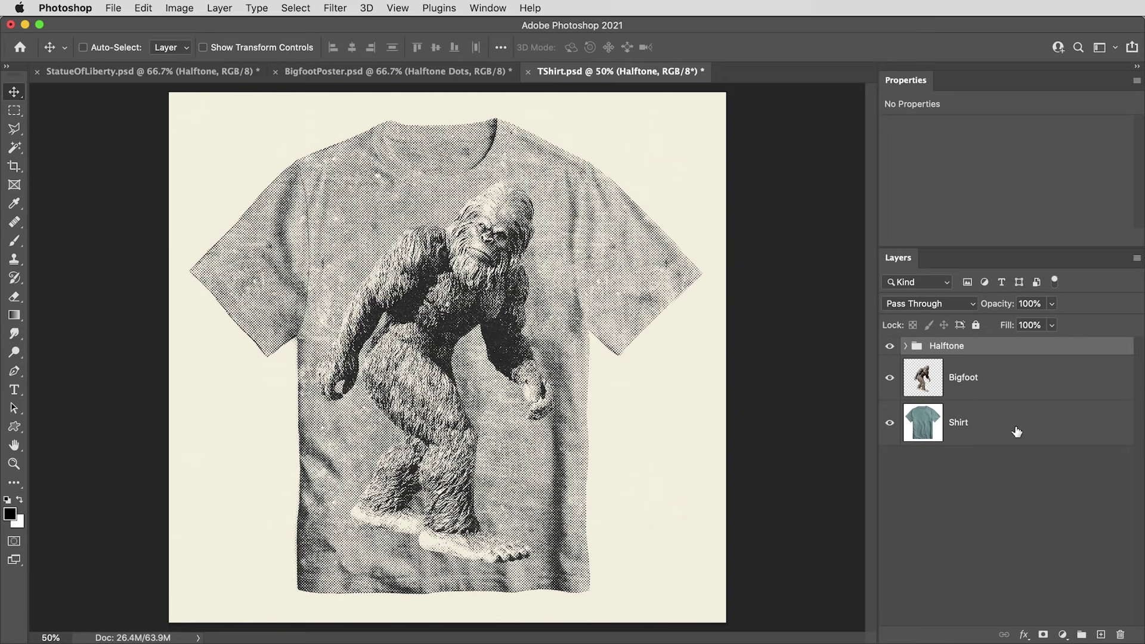
left_click(904, 347)
left_click(1045, 395)
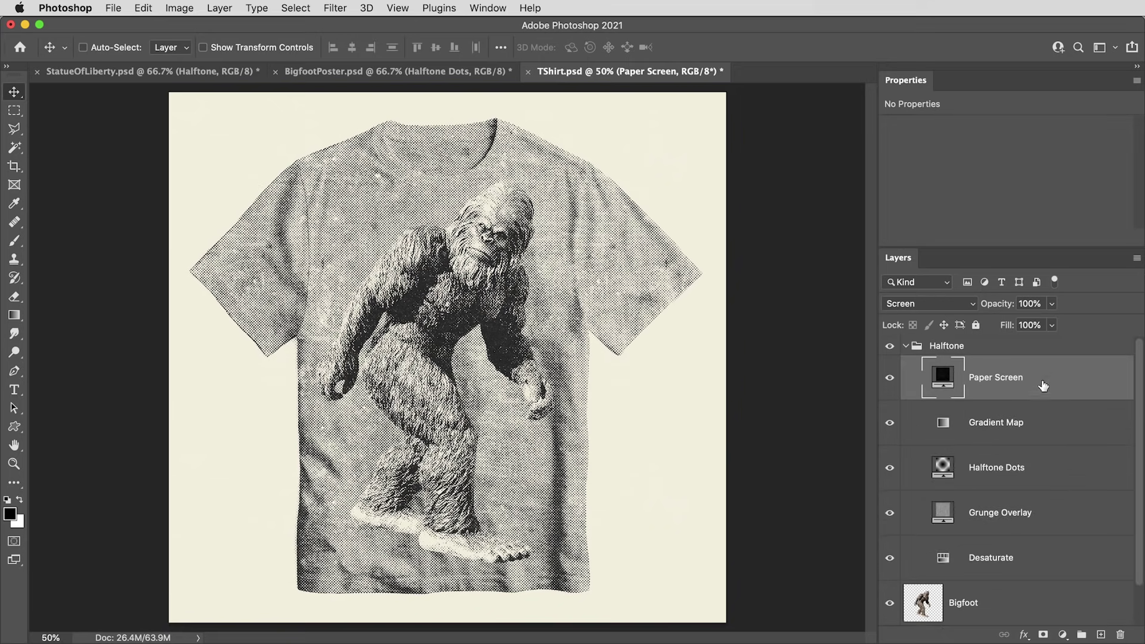
left_click(1043, 553, "shift")
left_click_drag(1028, 557, 1034, 582)
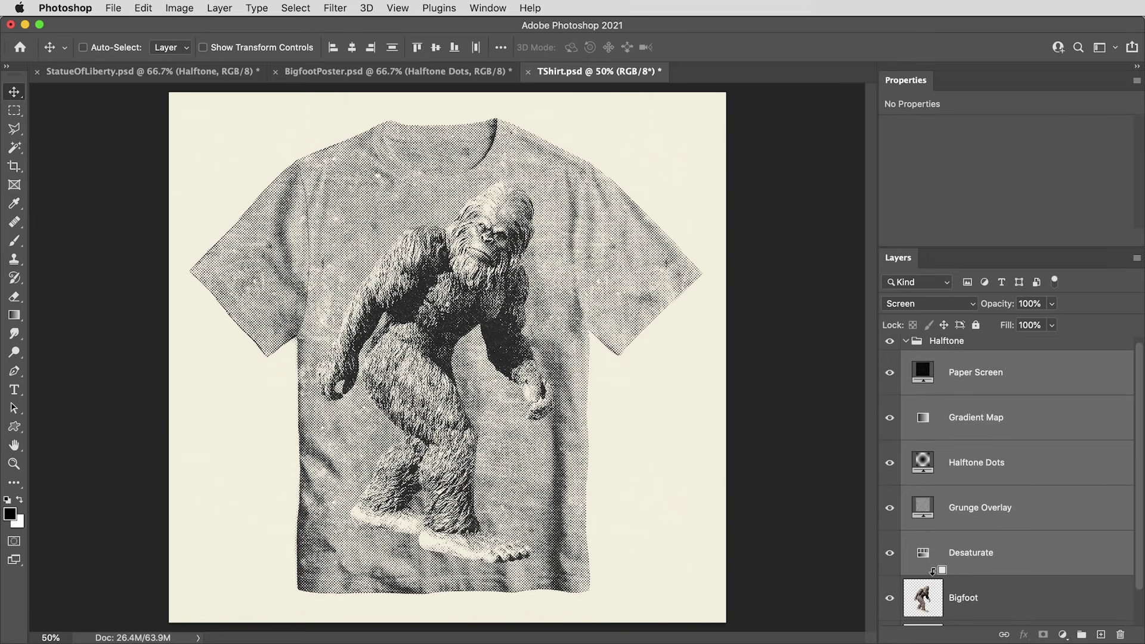
- Clip Desaturate, Grunge Overlay, Halftone Dots, Gradient Map and Paper Screen to Bigfoot
left_click(933, 571, "alt")
left_click(956, 529, "alt")
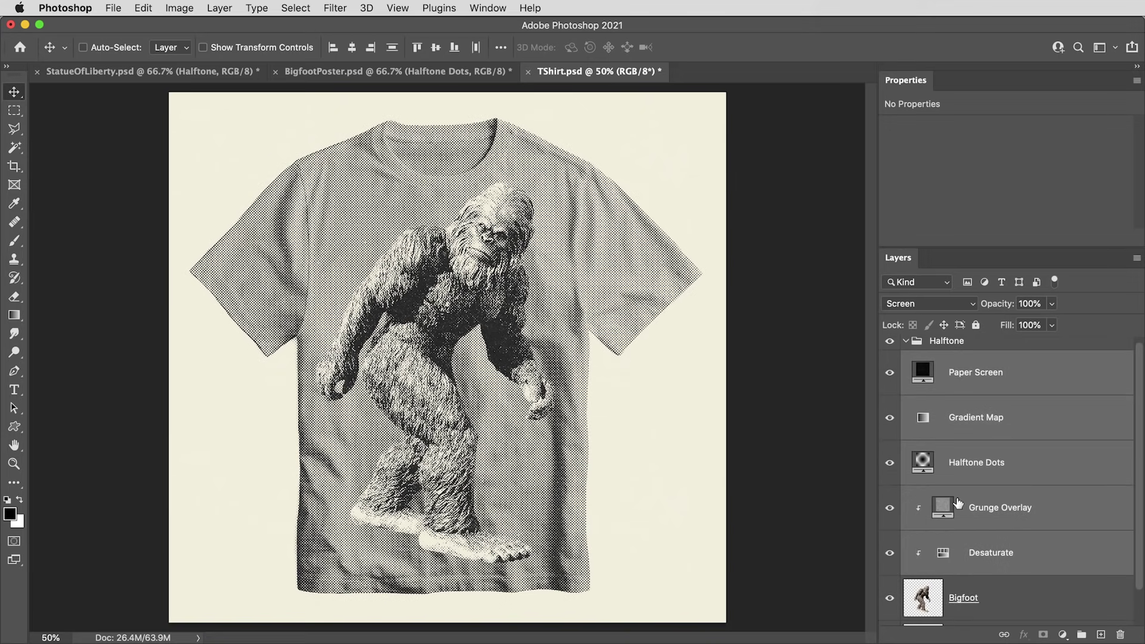
left_click(957, 484, "alt")
left_click(964, 440, "alt")
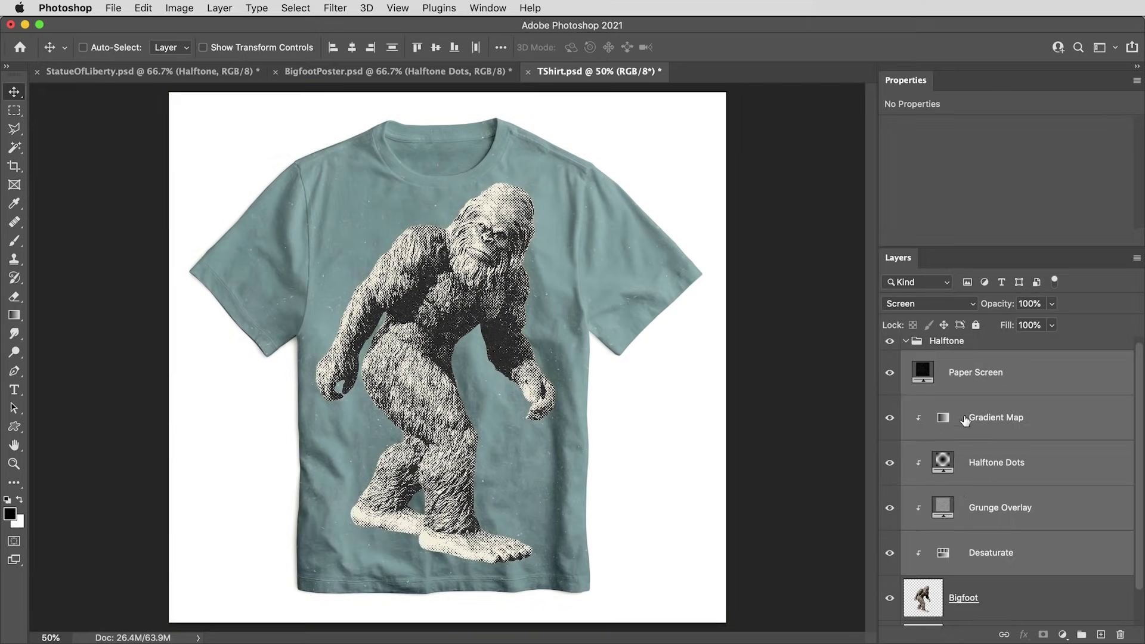
left_click(964, 393, "alt")
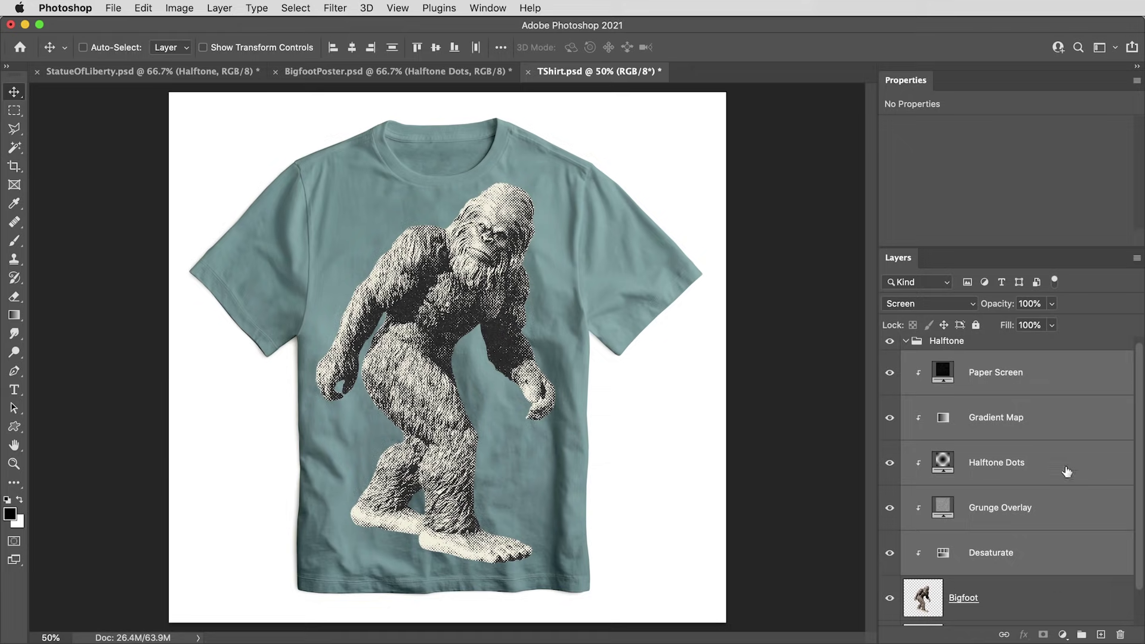
- Delete the Gradient Map layer, leaving a black-and-white halftone on the teal shirt
left_click(1067, 425)
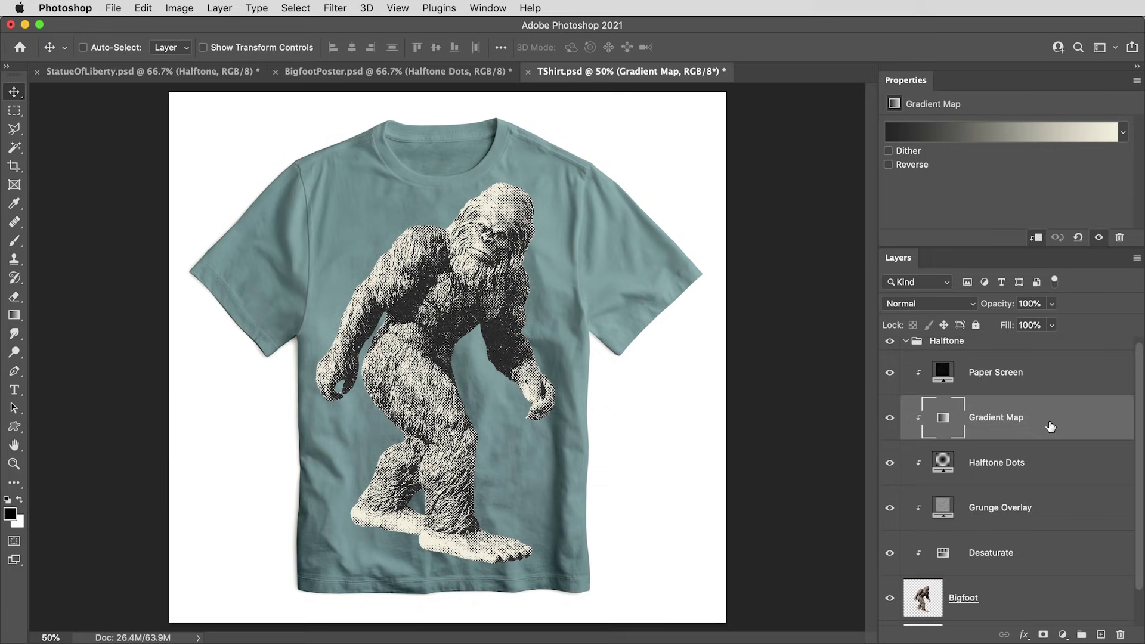
key("Delete")
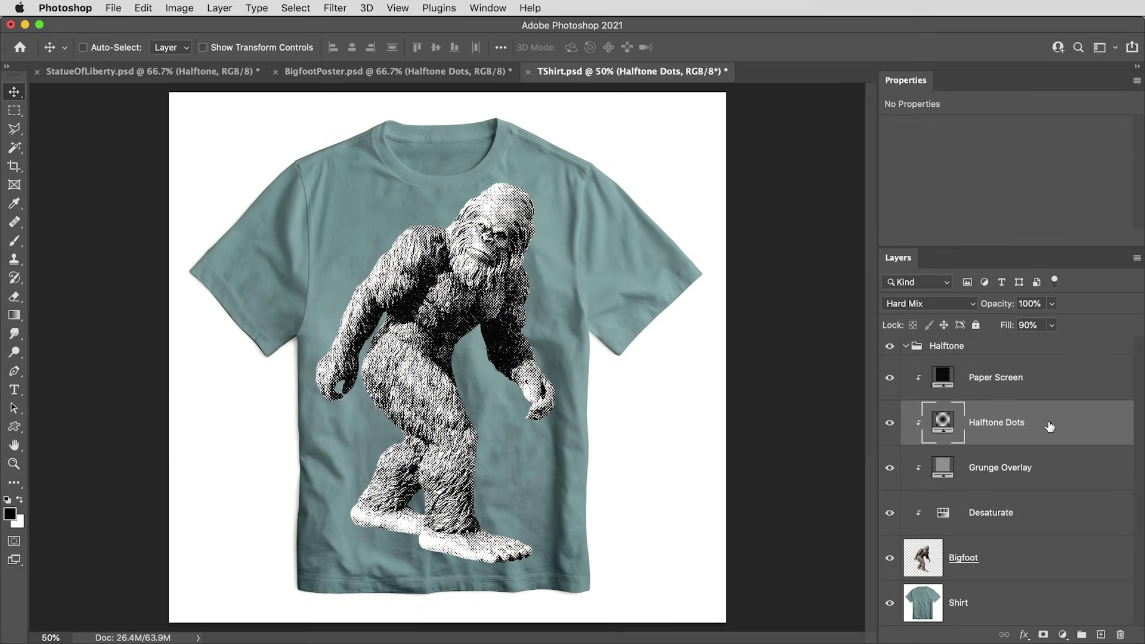
left_click(997, 351)
scroll(997, 352, "down", 1)
left_click(997, 352)
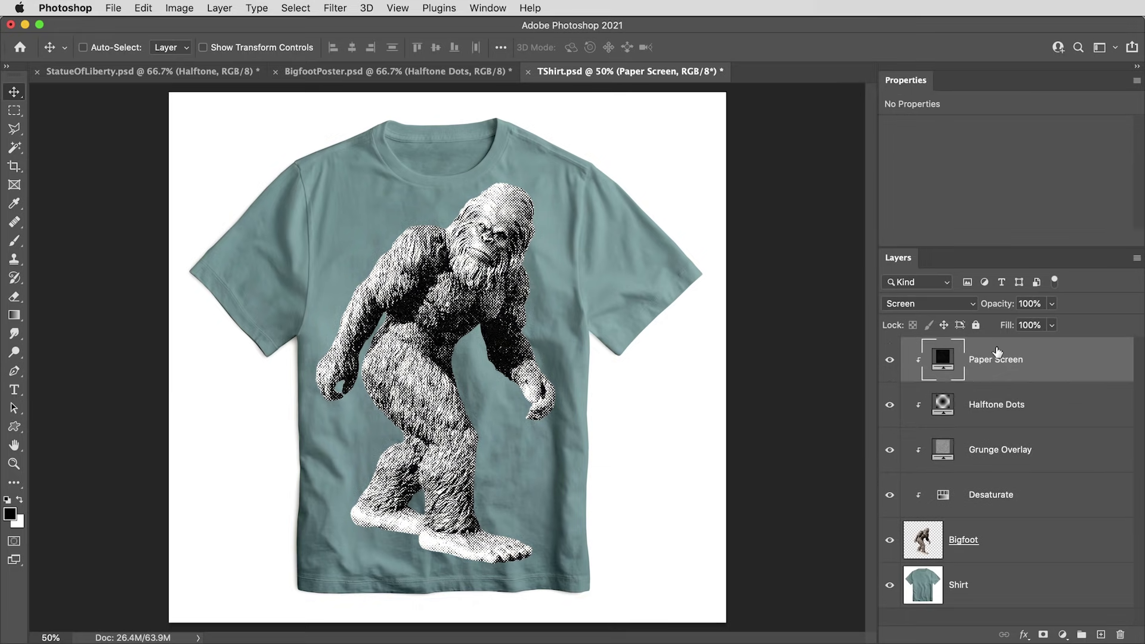
- Drag Bigfoot's This Layer white Blend If slider left so the teal shirt shows between dots
double_click(1022, 545)
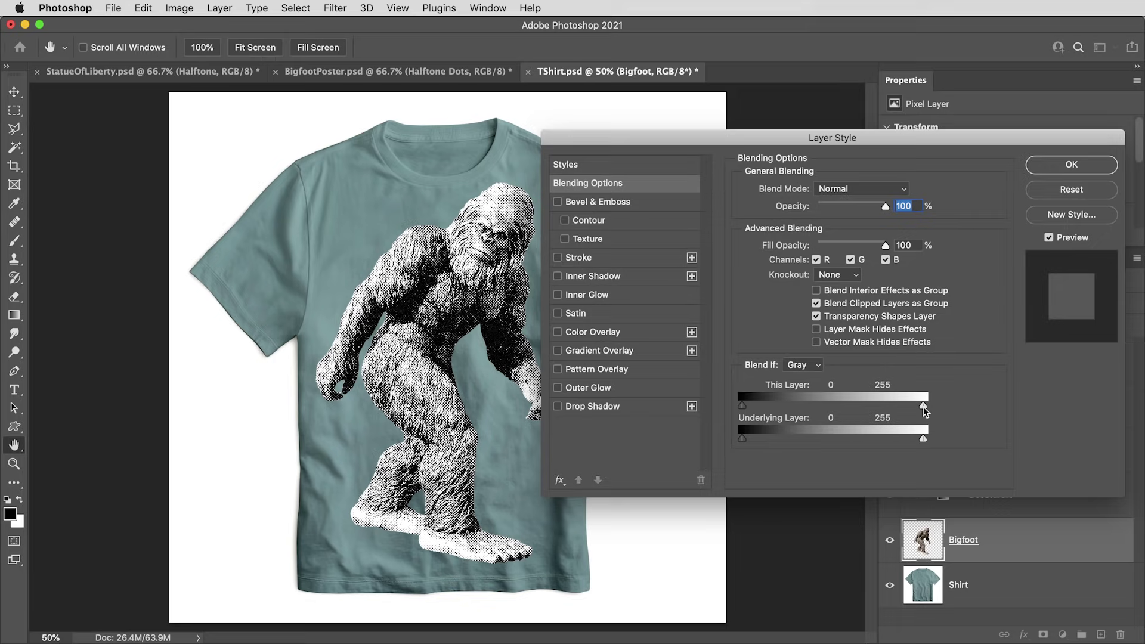
left_click_drag(921, 407, 739, 411)
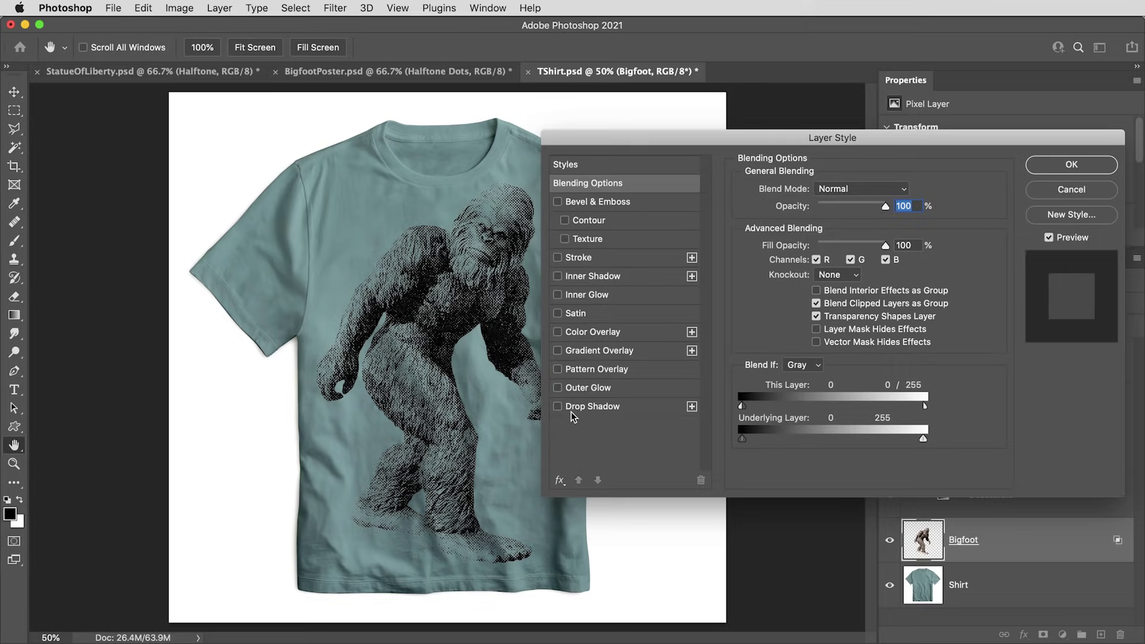
scroll(501, 310, "up", 3)
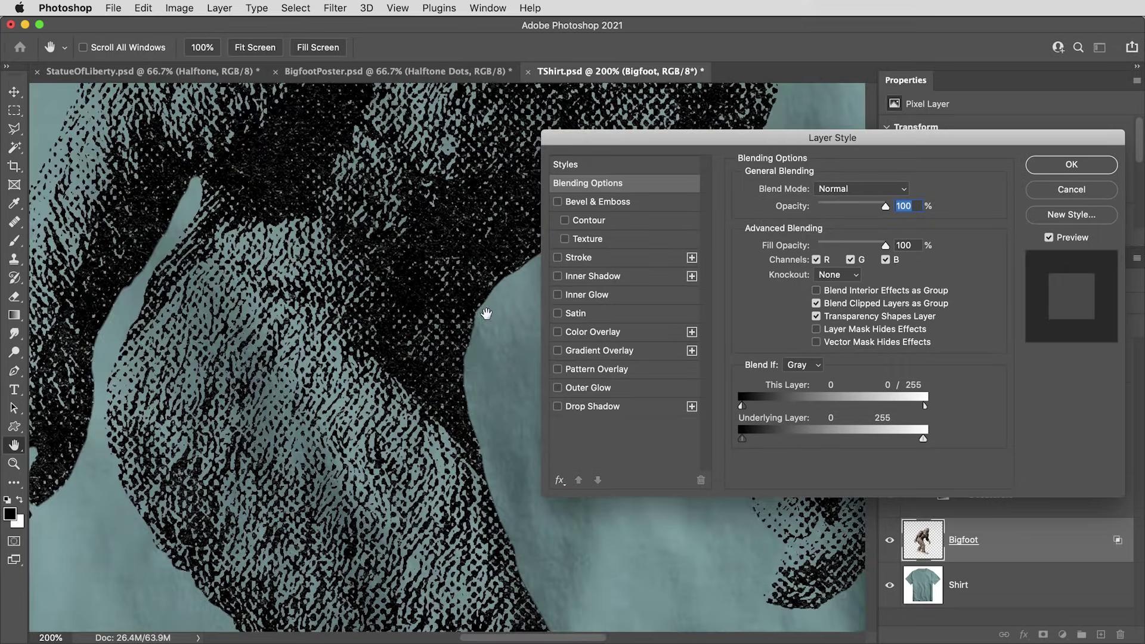
left_click_drag(485, 312, 415, 425)
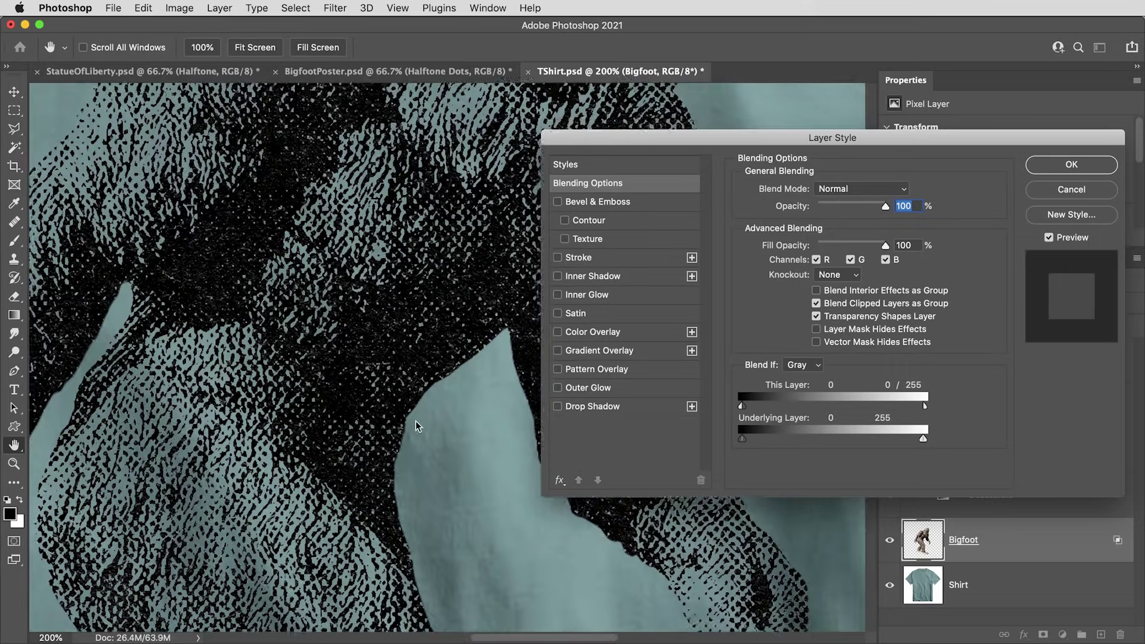
scroll(415, 425, "up", 2)
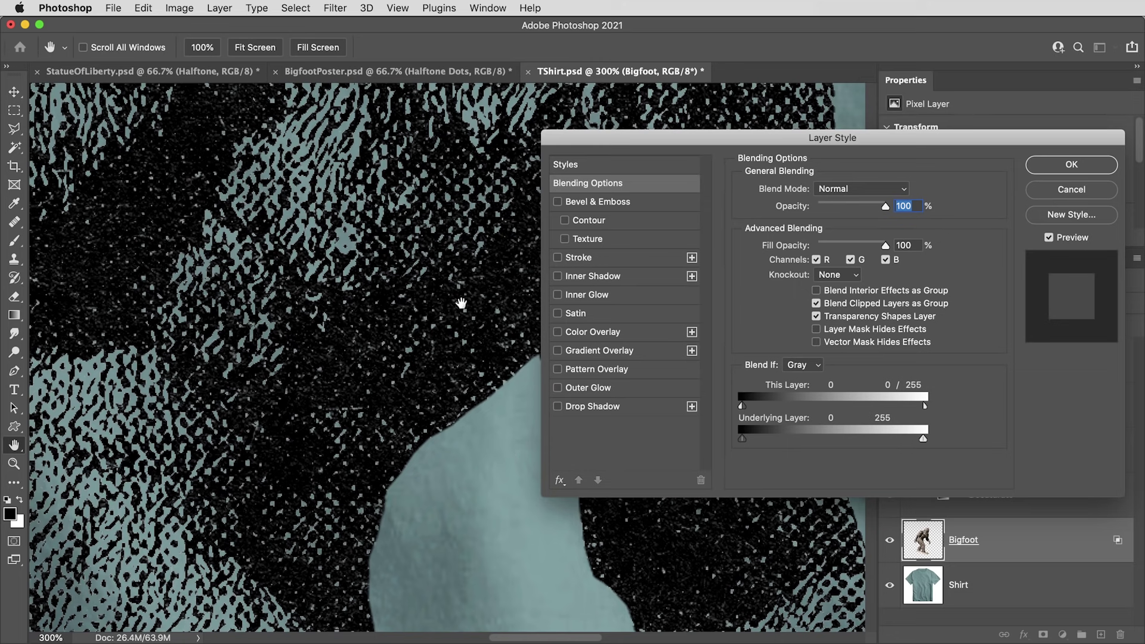
- Group the layers from Paper Screen down to Bigfoot into Group 1
left_click(1099, 164)
left_click(1050, 369)
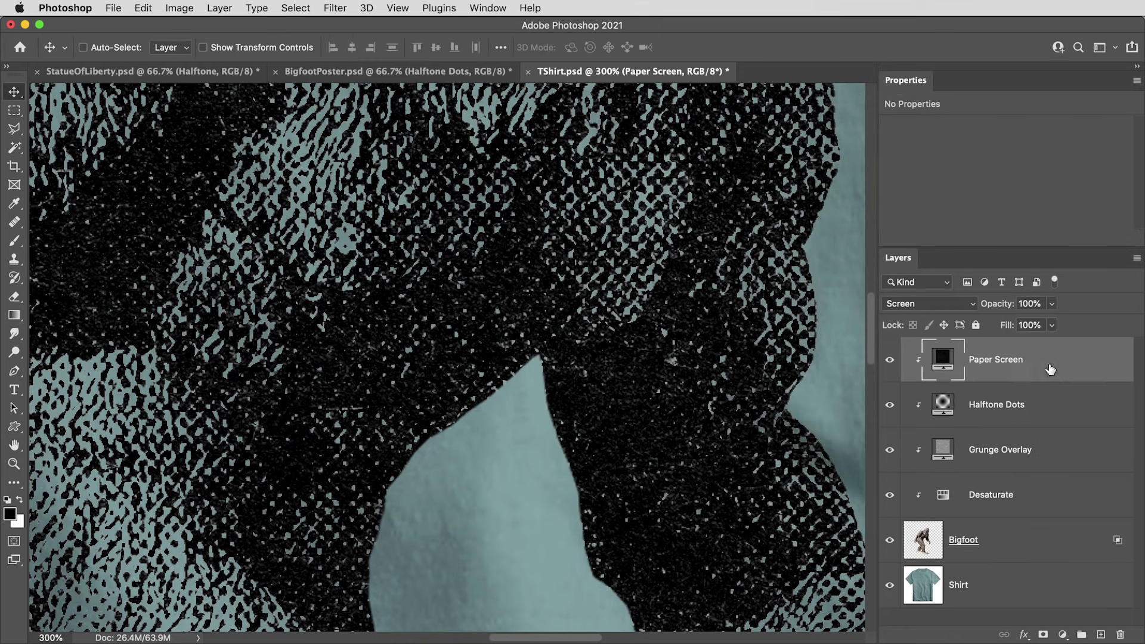
left_click(1036, 544, "shift")
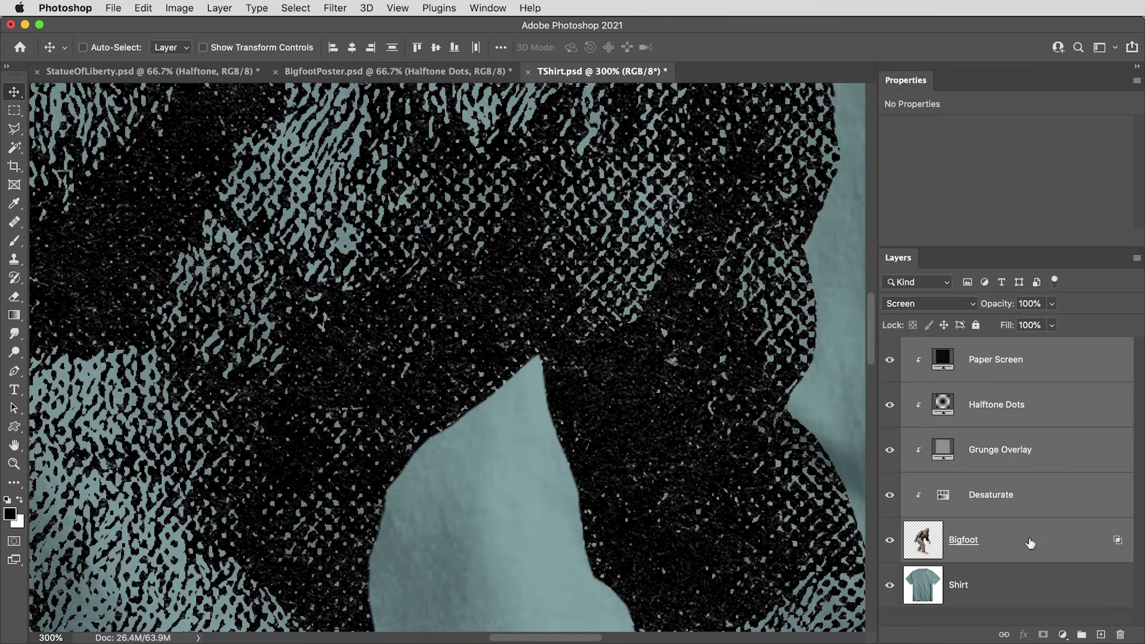
left_click_drag(1023, 541, 1080, 633)
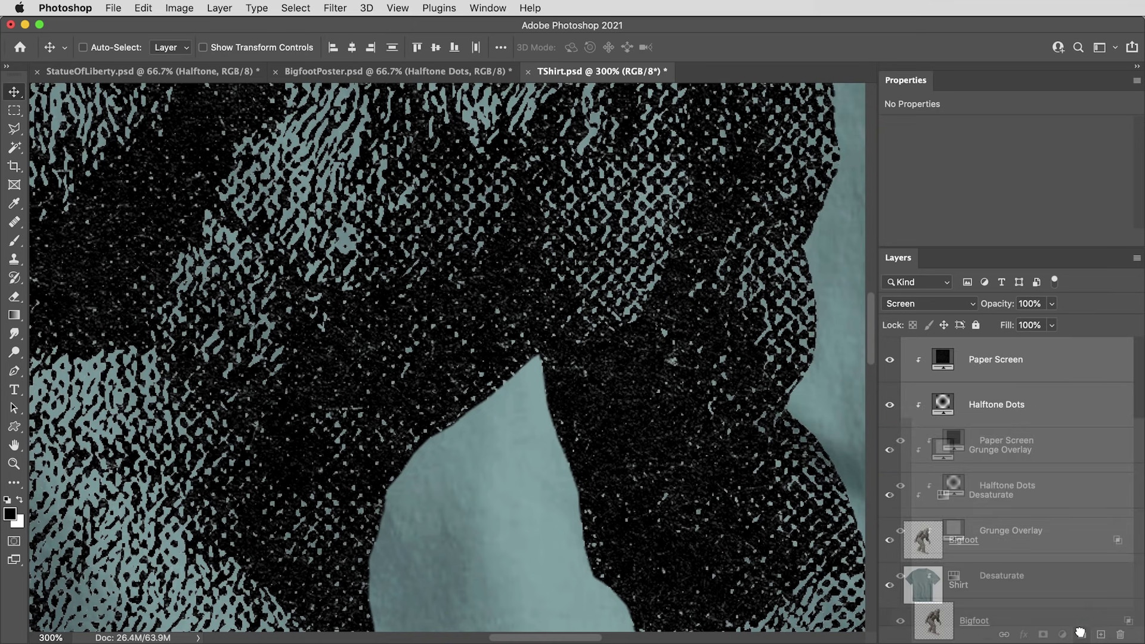
left_click_drag(1080, 632, 1081, 633)
- Give Group 1 a dark navy (#172232) Color Overlay
left_click(1023, 635)
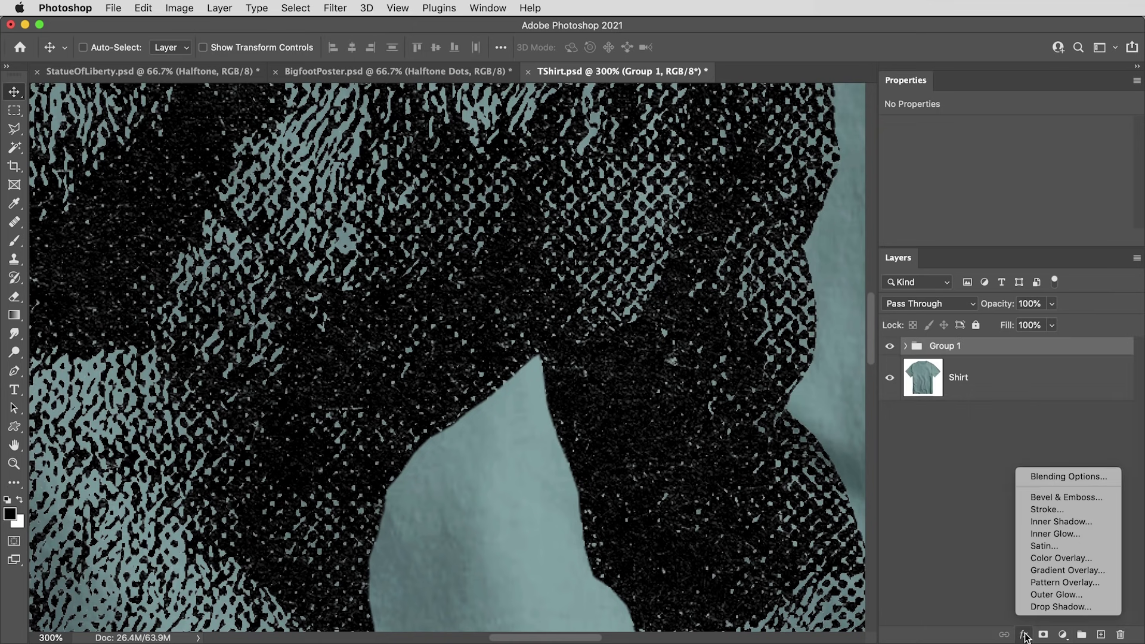
left_click(1053, 558)
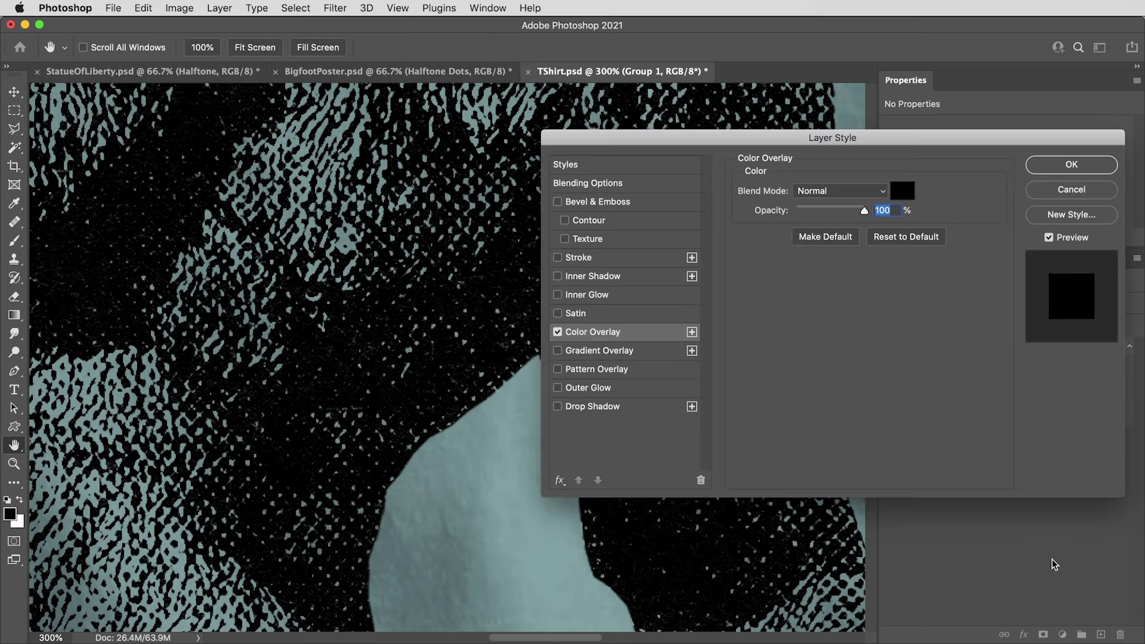
left_click(903, 192)
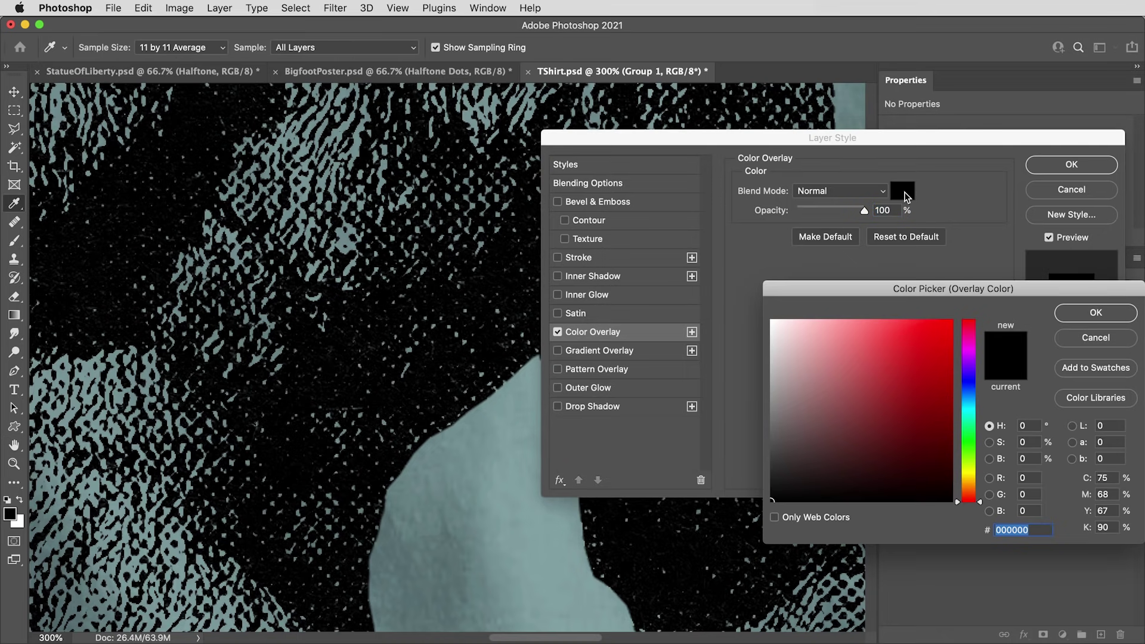
left_click(969, 392)
left_click(904, 438)
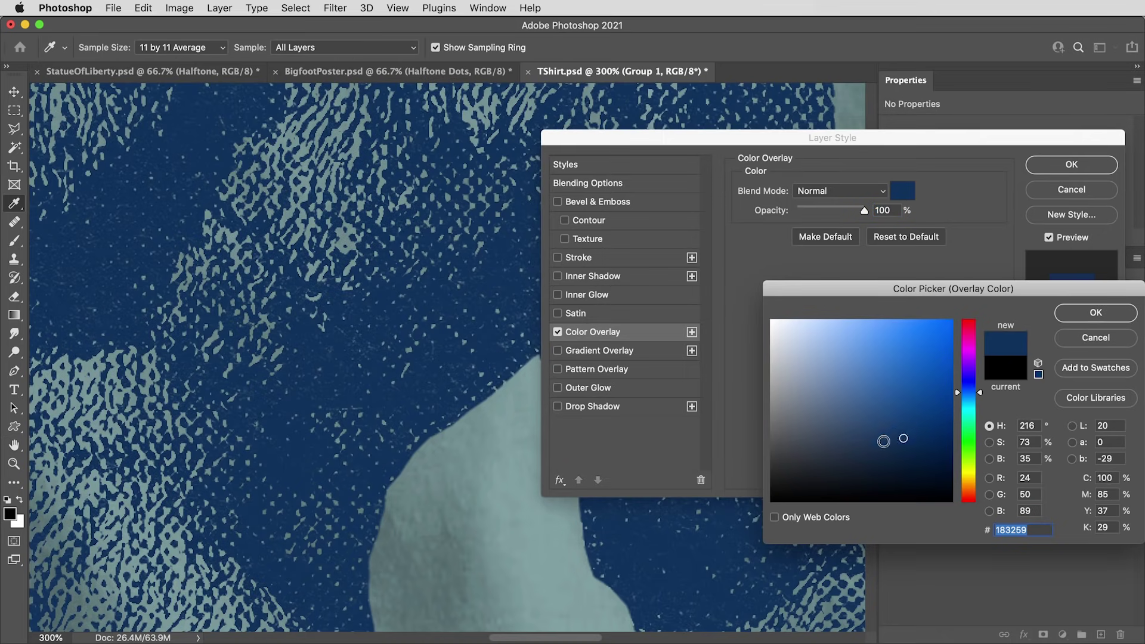
left_click_drag(881, 442, 869, 466)
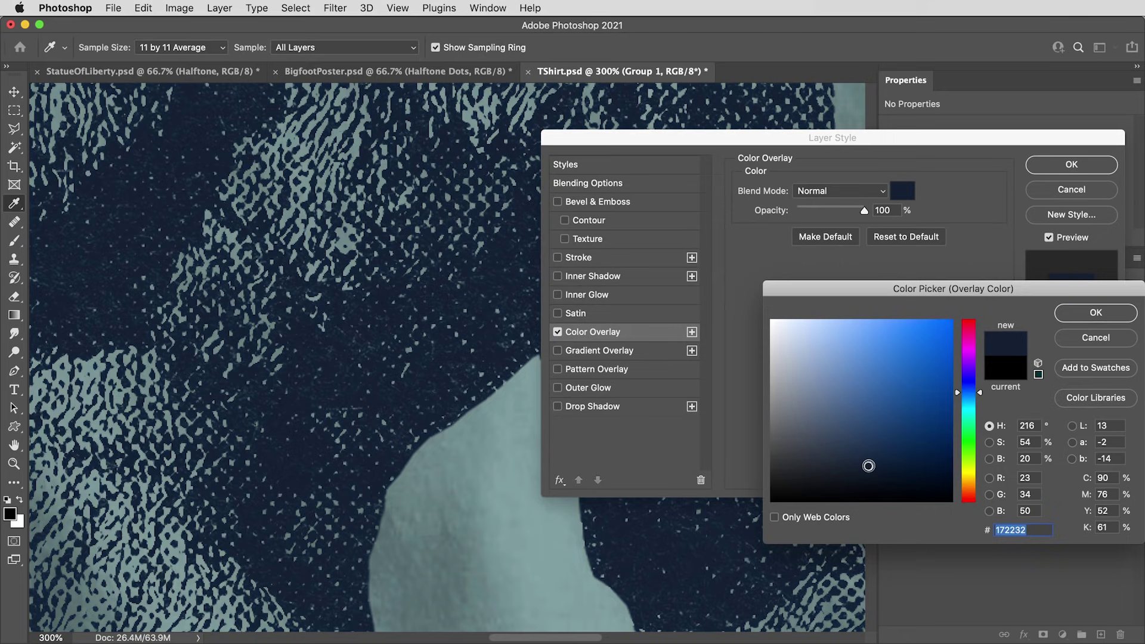
left_click(1096, 313)
- Split the Underlying Layer white Blend If slider to 121/255 and apply the style
key("super+minus")
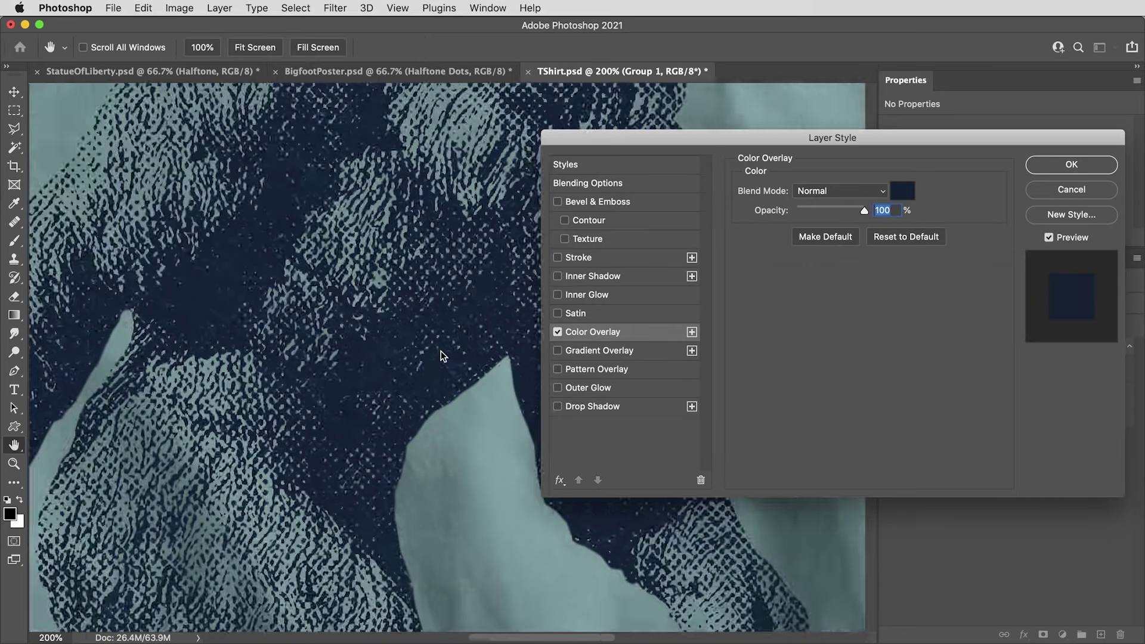
key("super+minus")
left_click(636, 183)
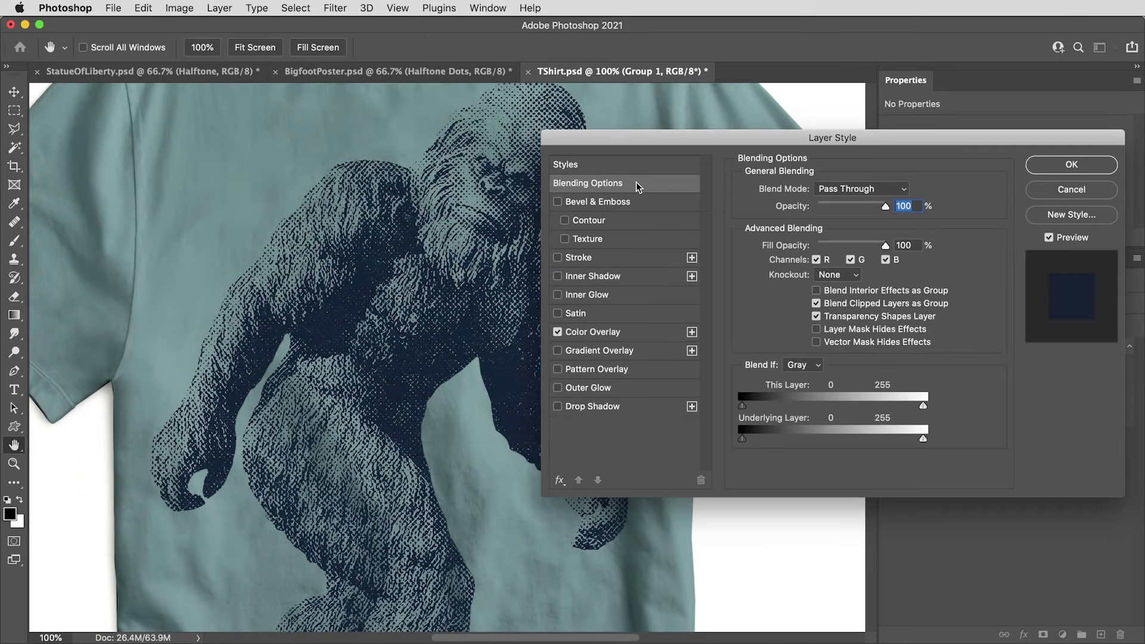
key("alt")
left_click_drag(923, 440, 828, 445)
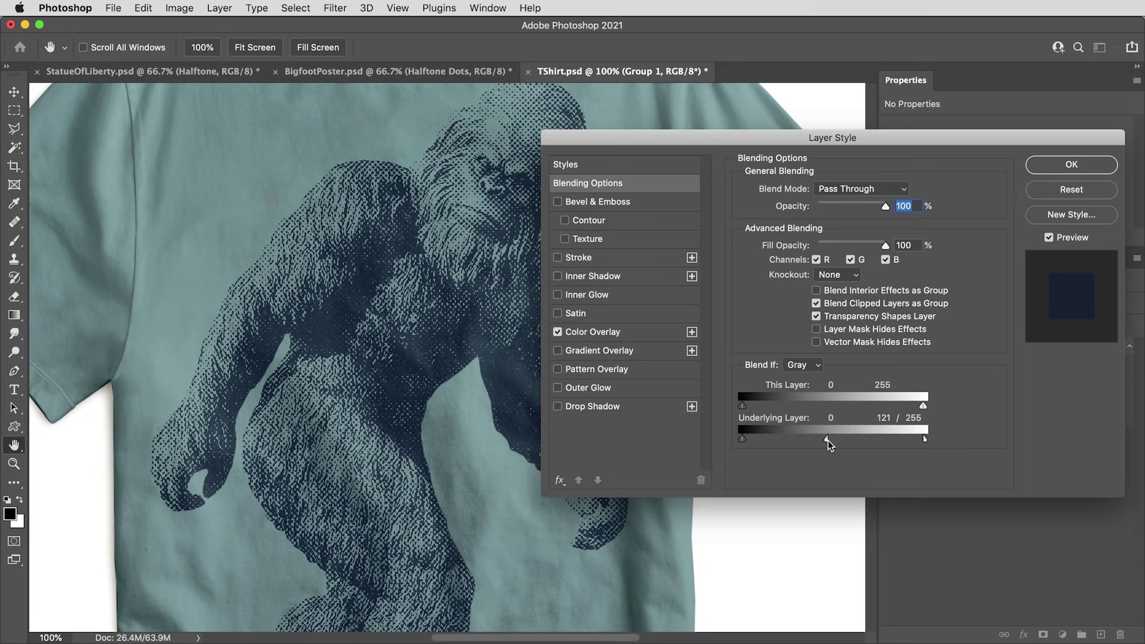
left_click(1057, 165)
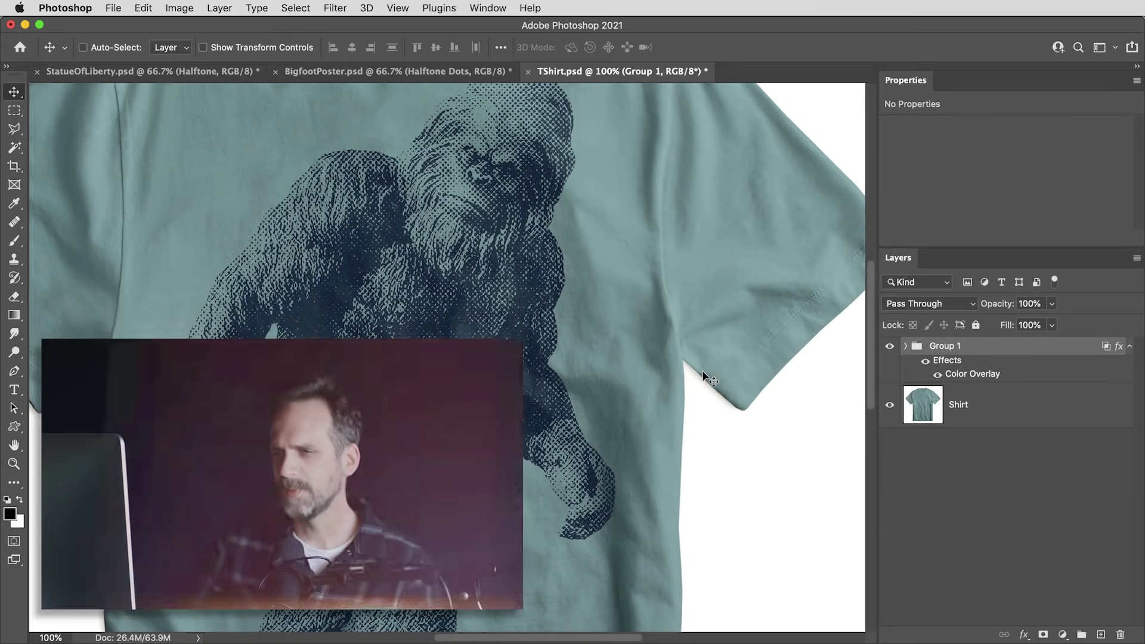